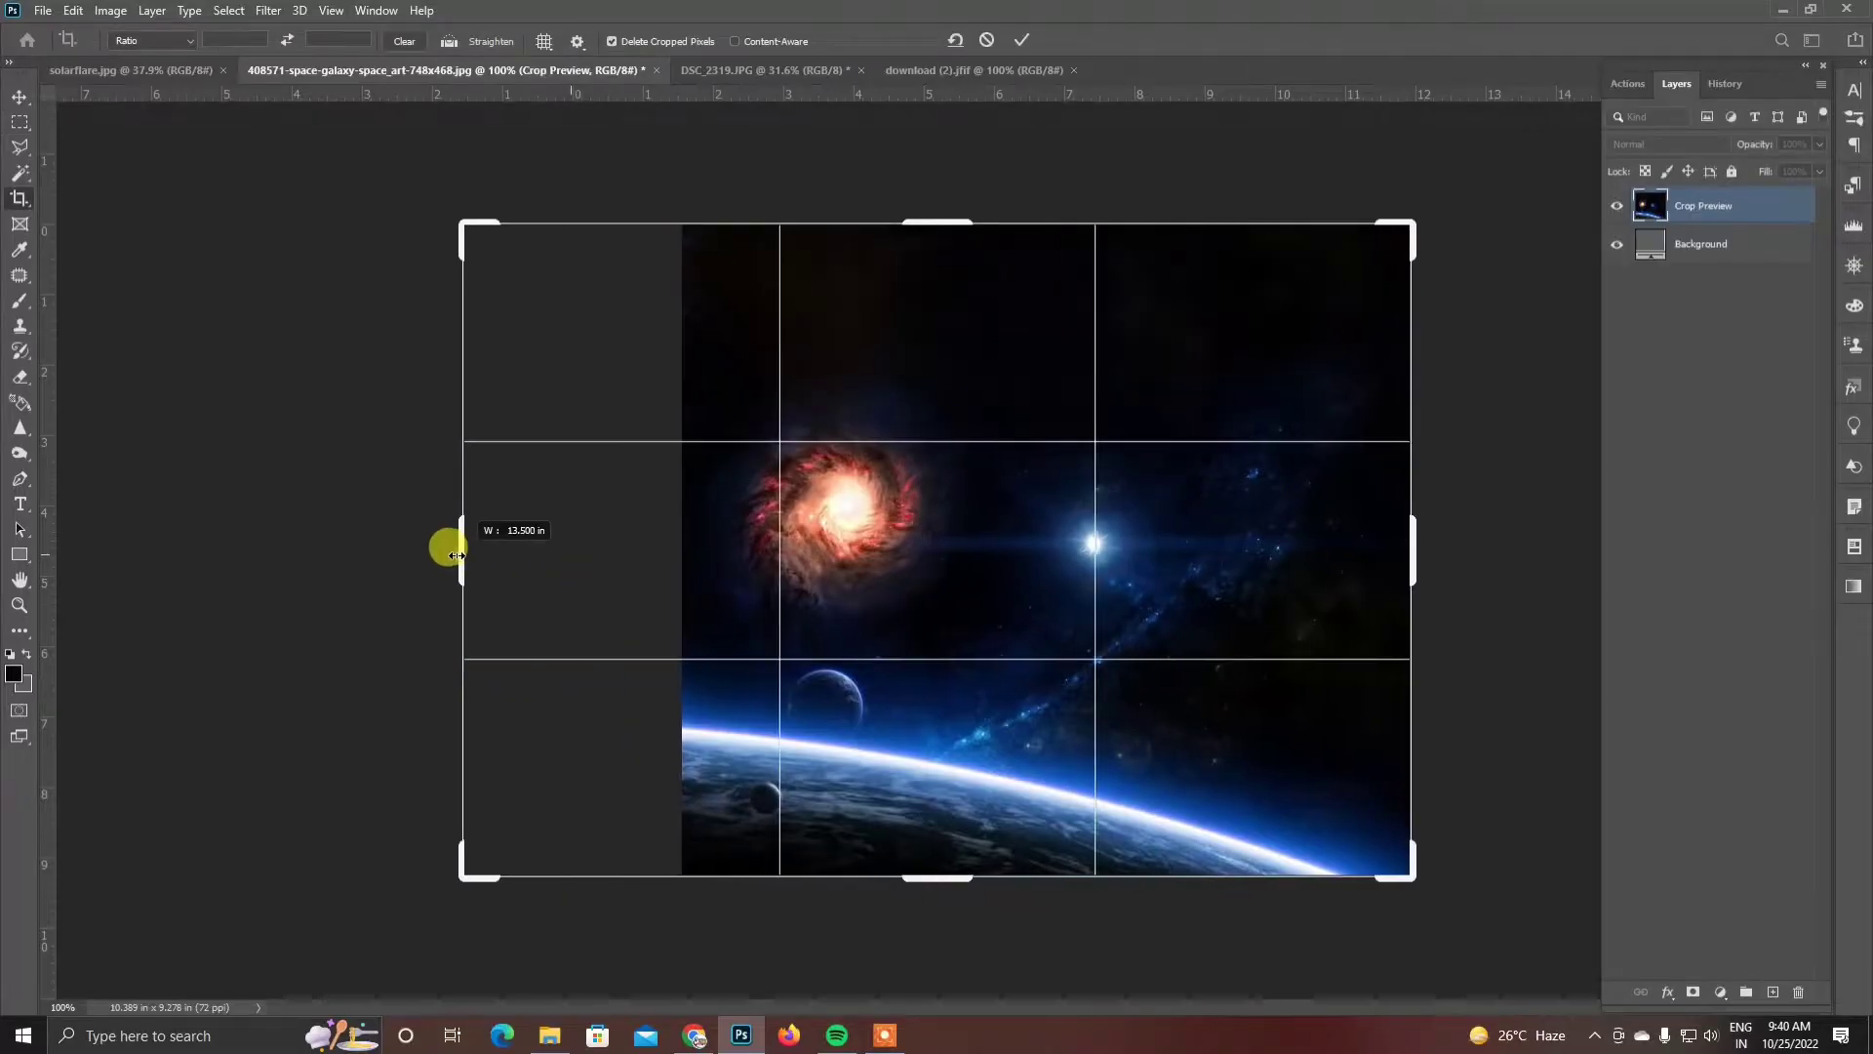
# - Select the empty strip beside the space image and fill it so the starry scene and planet horizon extend across it
pyautogui.click(20, 122)
pyautogui.moveTo(465, 223); pyautogui.dragTo(683, 997)
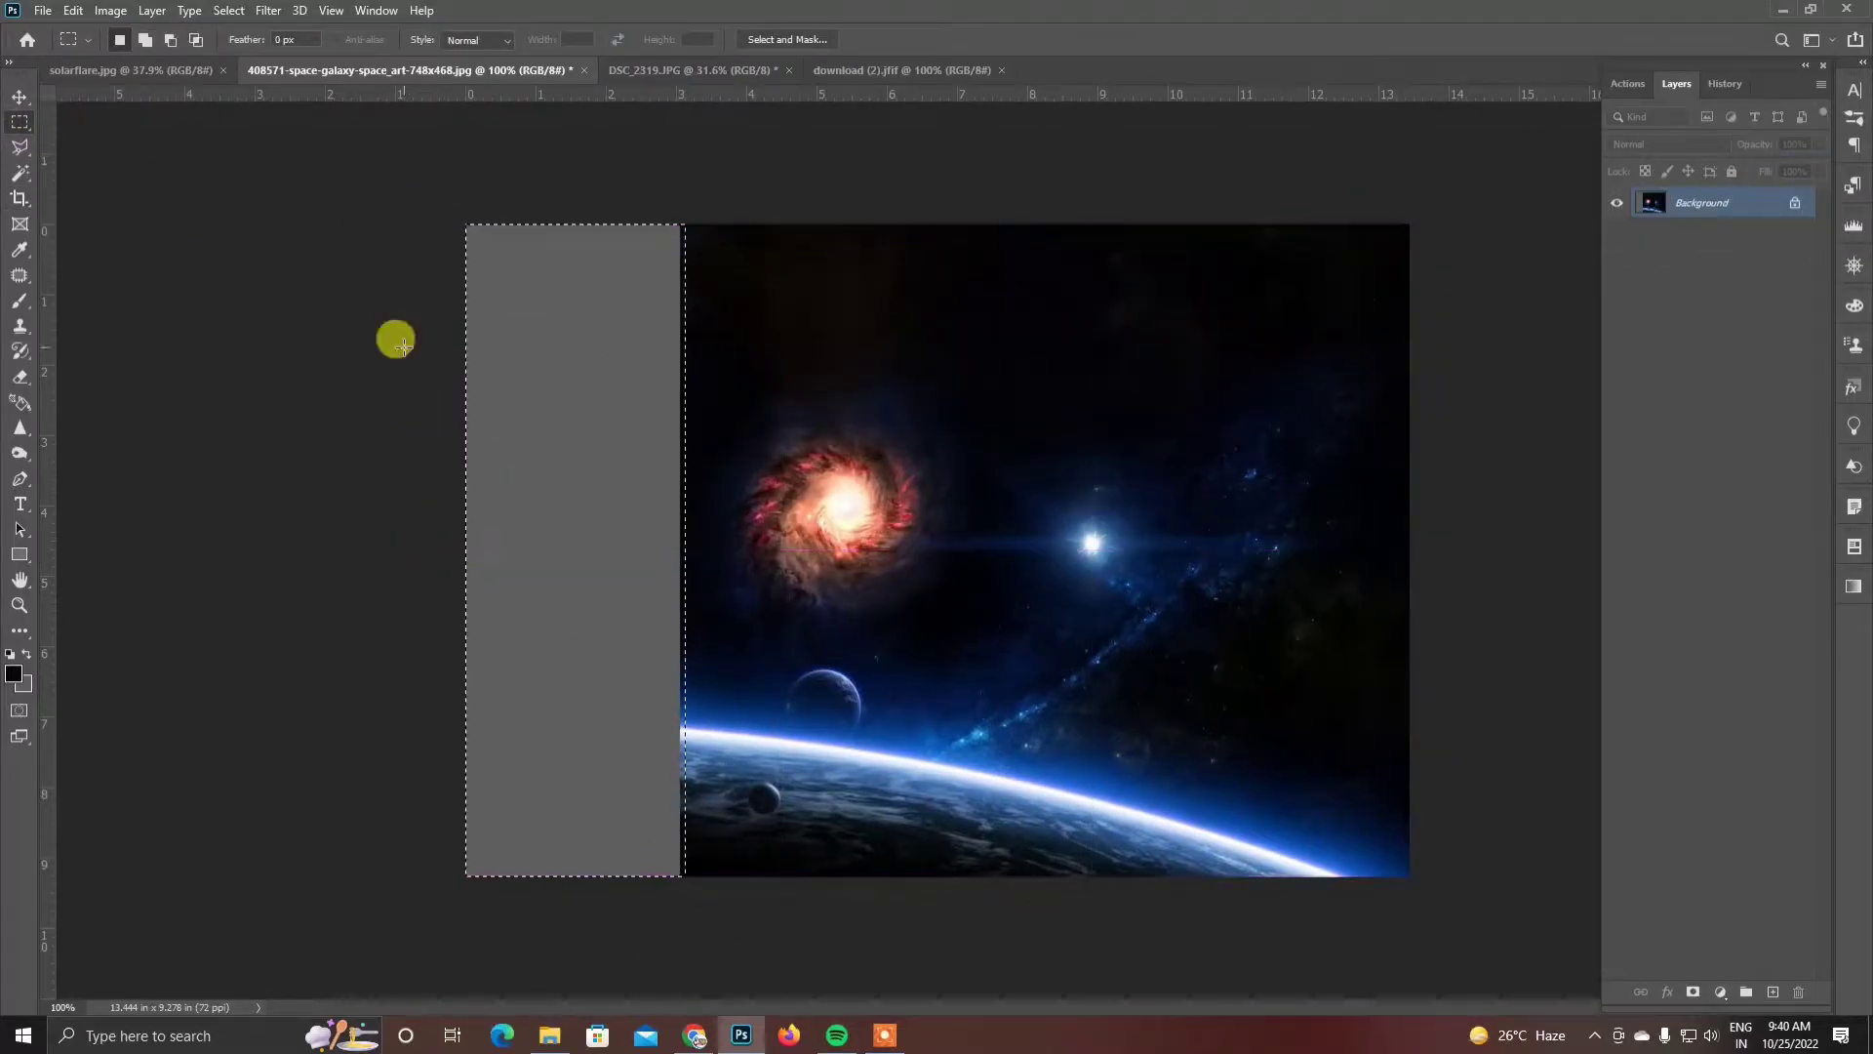
pyautogui.click(73, 10)
pyautogui.click(88, 224)
pyautogui.click(993, 592)
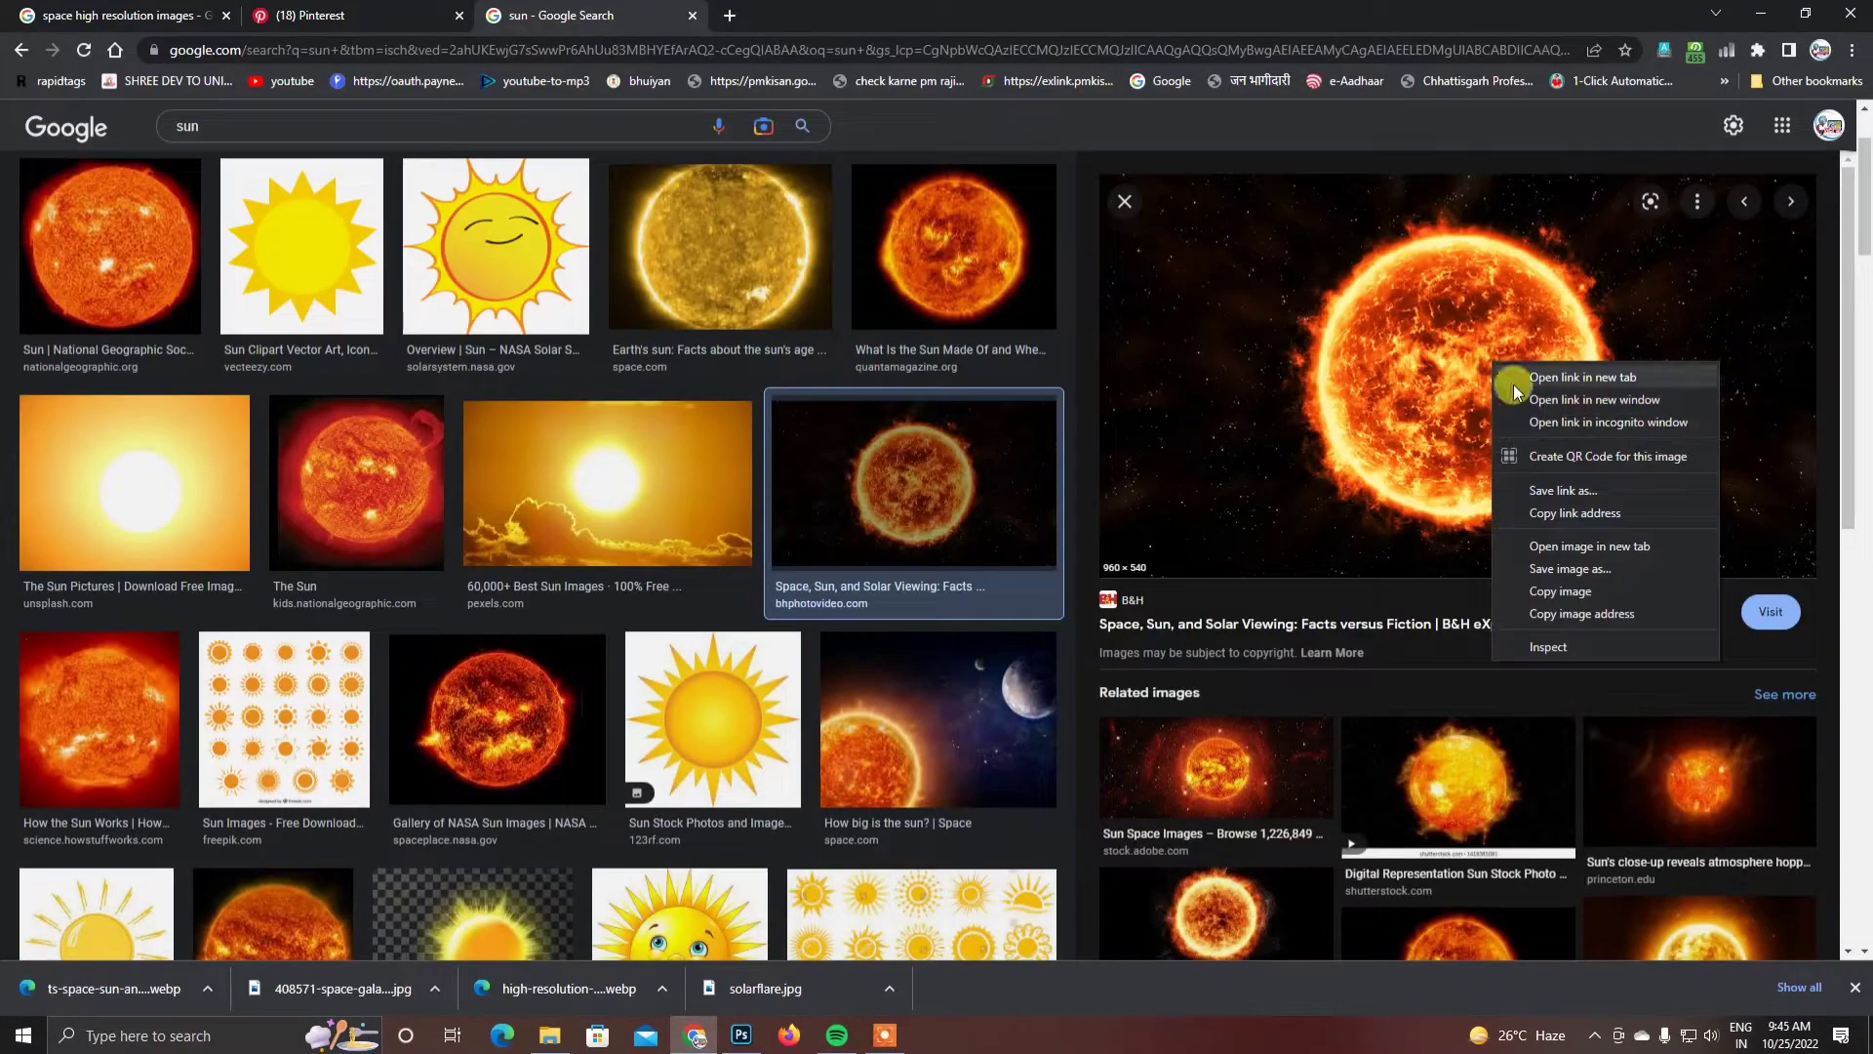
# - Copy the fiery sun picture from the browser into the space document, enlarging and positioning it over the spiral galaxy
pyautogui.click(1435, 420)
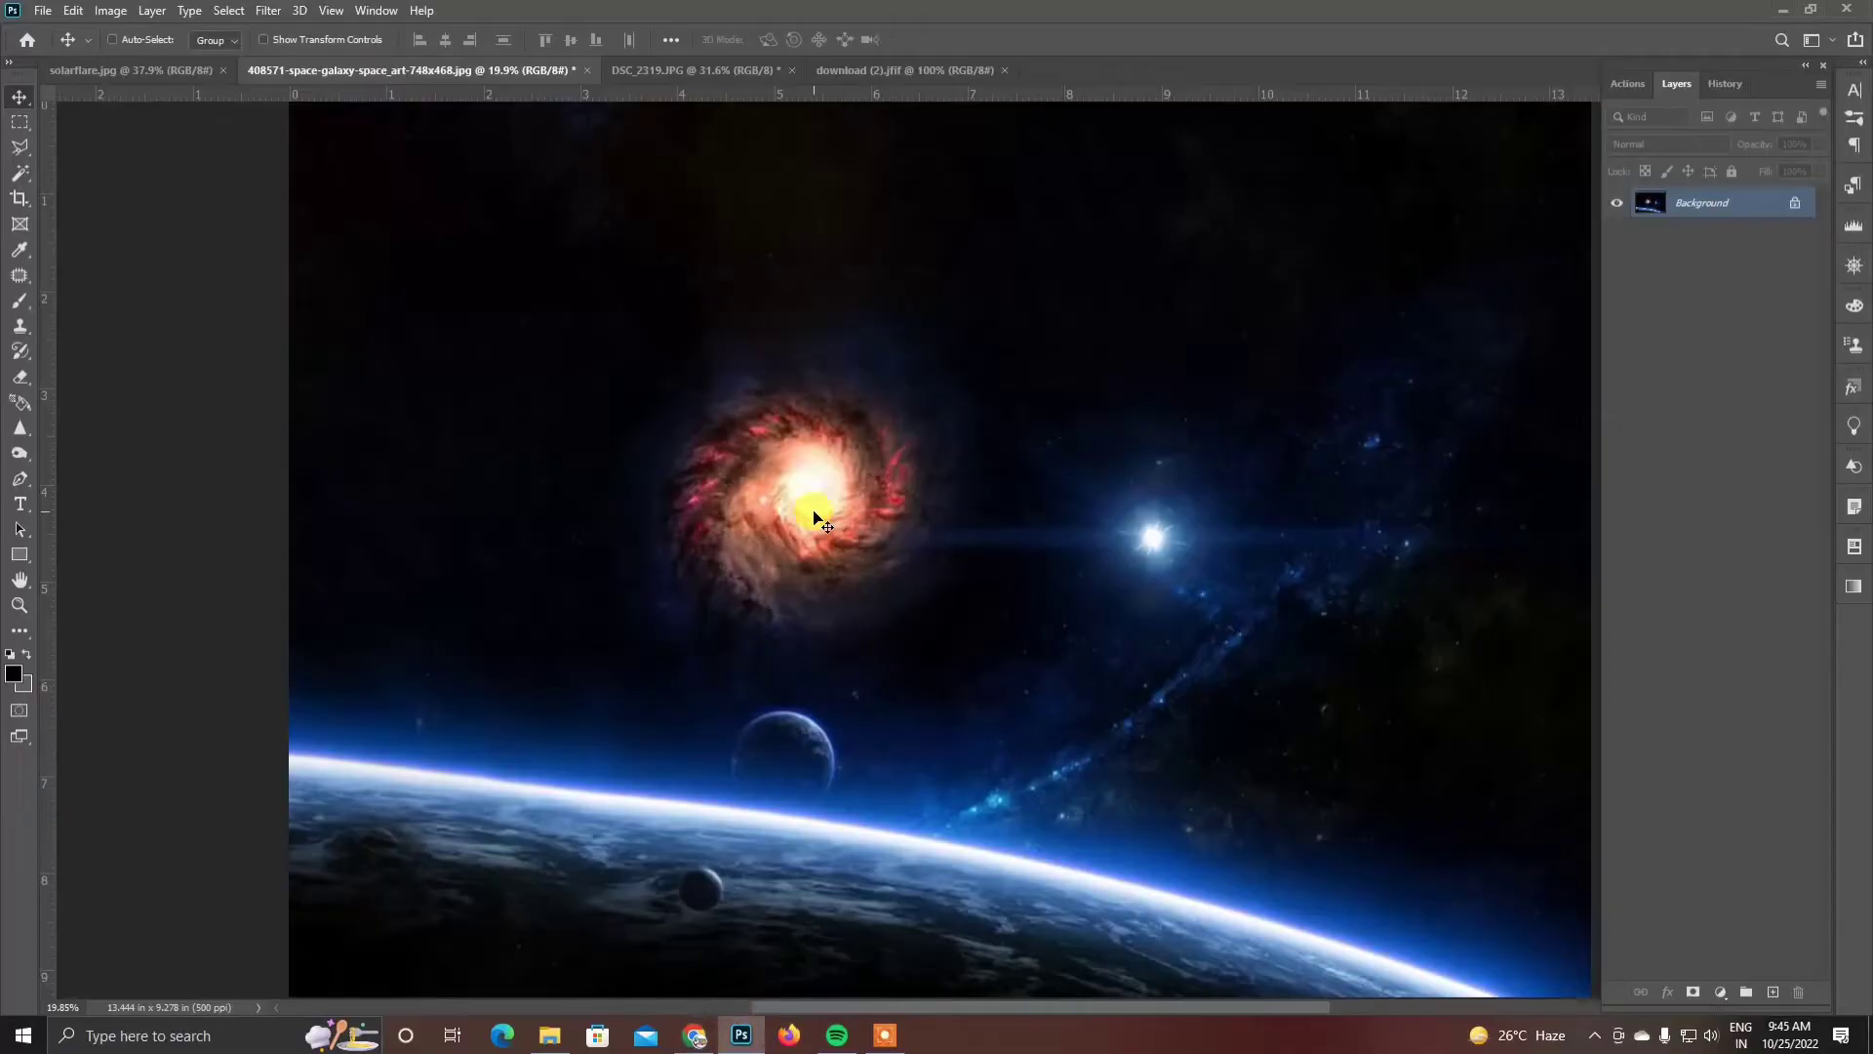
pyautogui.hotkey('ctrl', 'v')
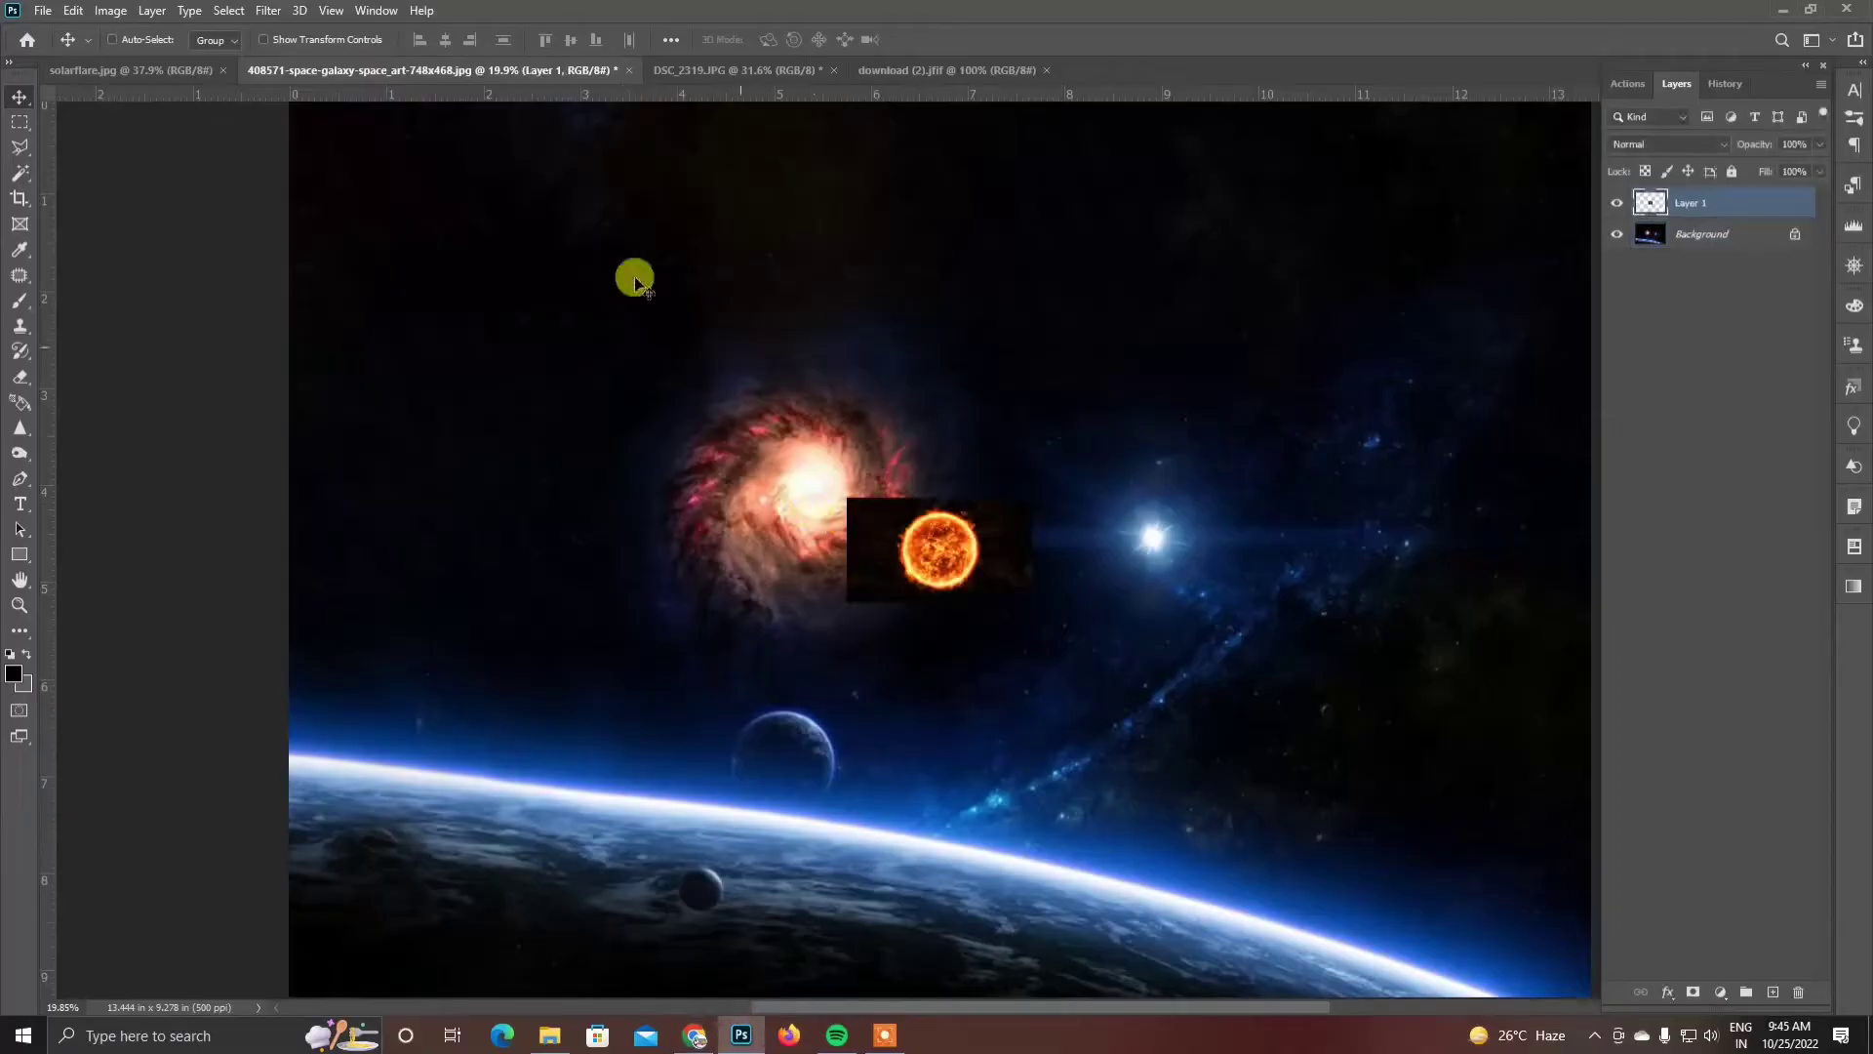
pyautogui.keyDown('alt'); pyautogui.moveTo(1030, 600); pyautogui.dragTo(1447, 833); pyautogui.keyUp('alt')
pyautogui.press('Return')
pyautogui.moveTo(1176, 680); pyautogui.dragTo(1002, 545)
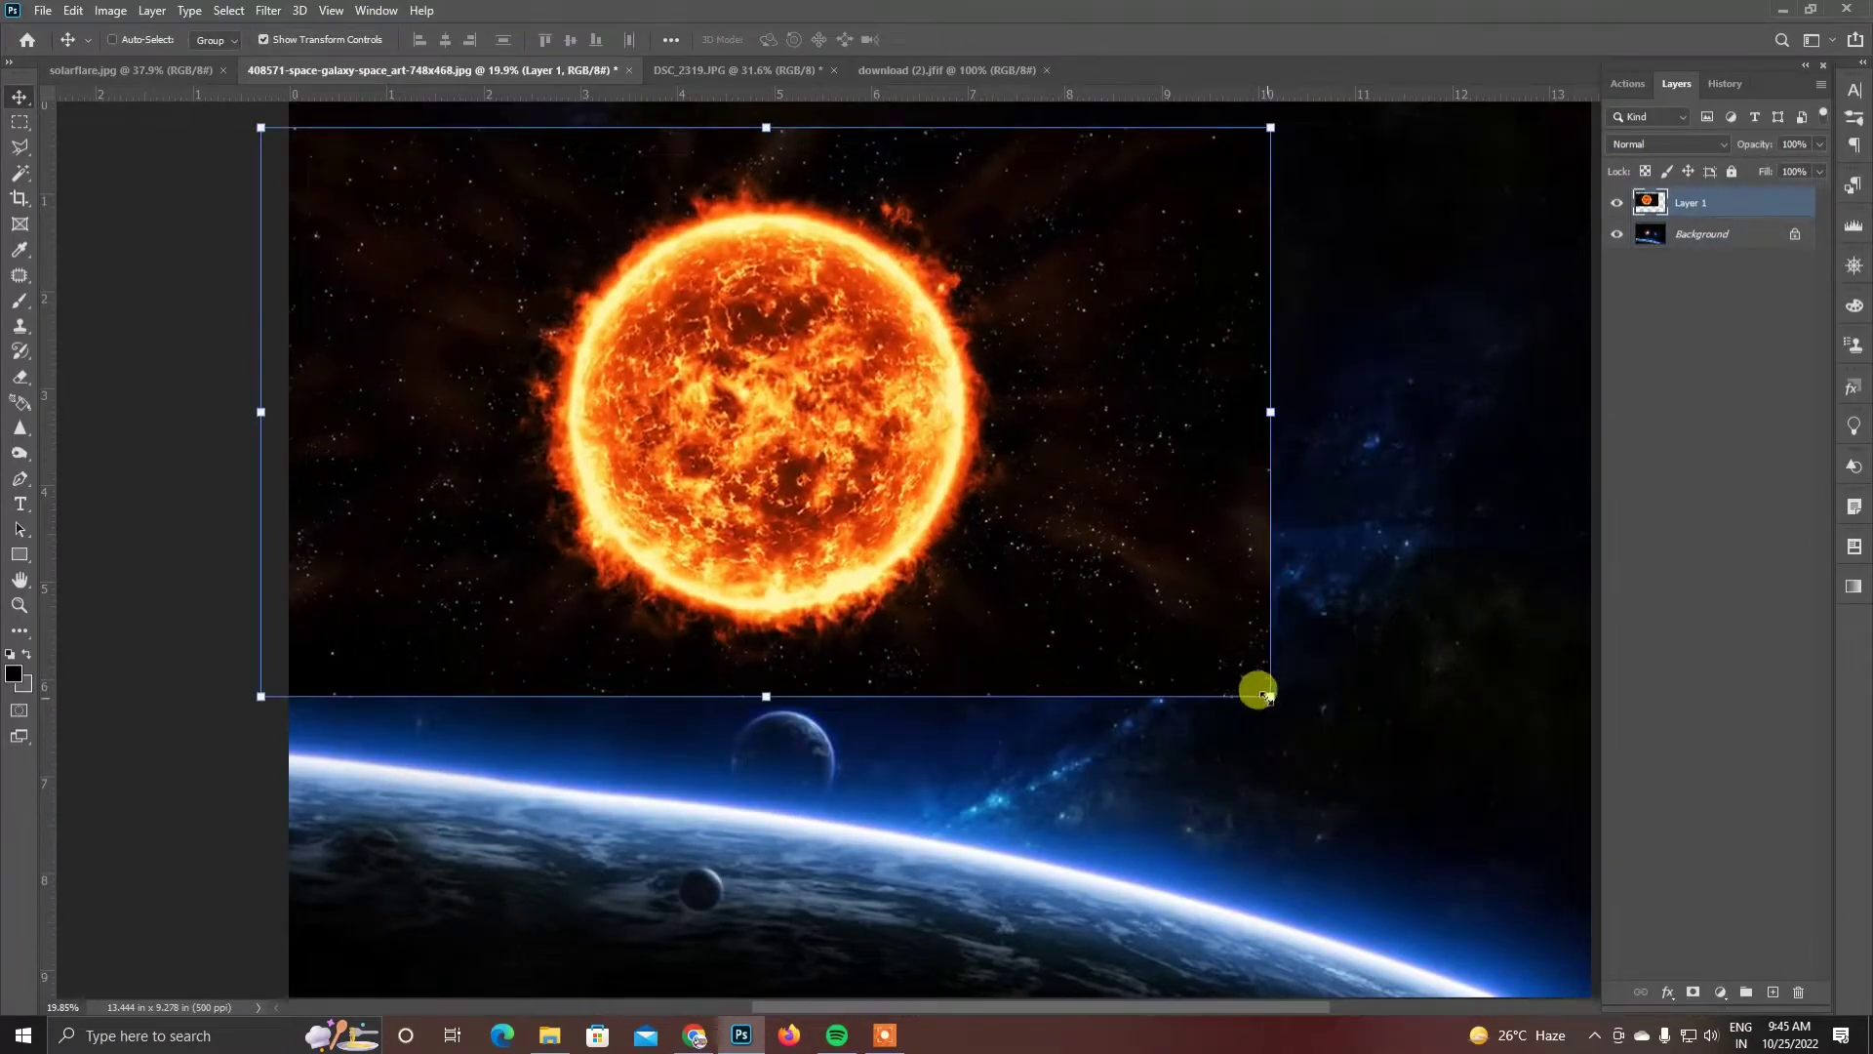
pyautogui.moveTo(1269, 695); pyautogui.dragTo(1238, 678)
pyautogui.press('Return')
pyautogui.moveTo(1087, 544); pyautogui.dragTo(1116, 538)
pyautogui.moveTo(1267, 670); pyautogui.dragTo(1325, 703)
# - Erase the lower and right-hand edges of the sun picture with a soft eraser about 1457 px in size to blend it in
pyautogui.click(20, 377)
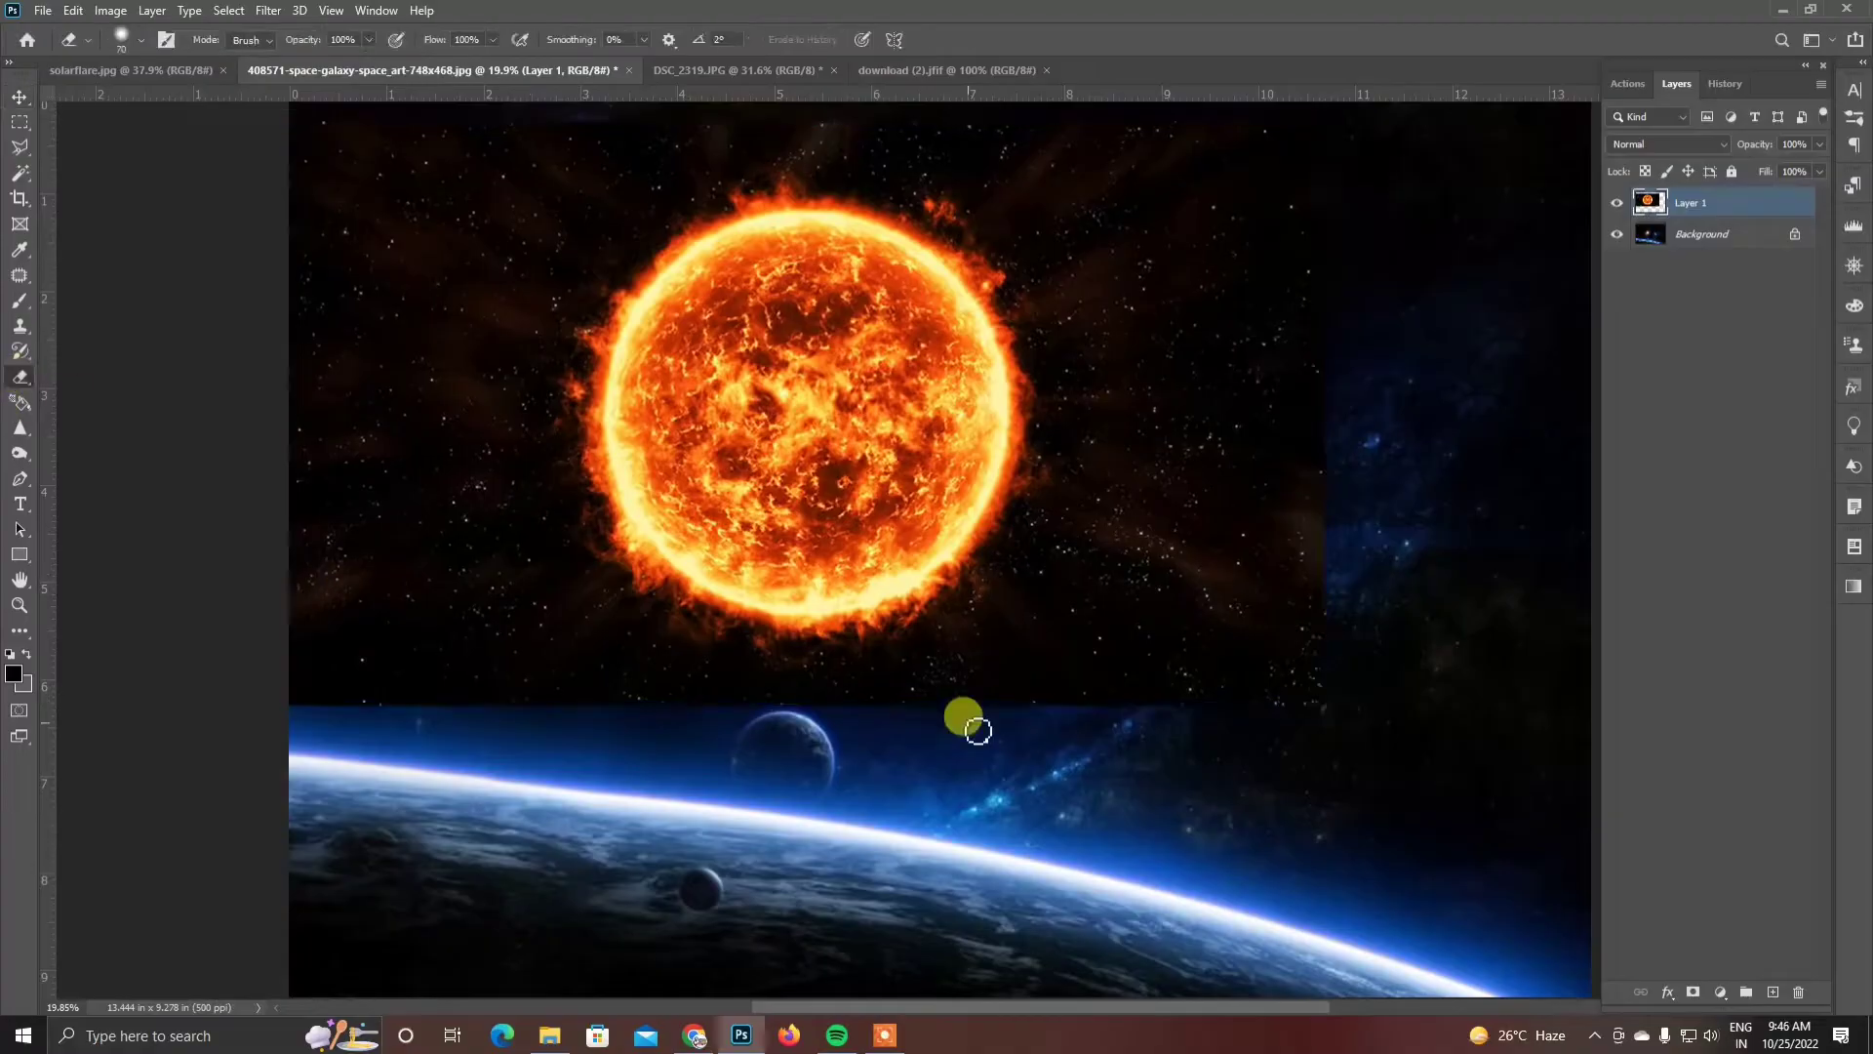
pyautogui.rightClick(982, 732)
pyautogui.moveTo(439, 720); pyautogui.dragTo(313, 703)
pyautogui.rightClick(915, 763)
pyautogui.moveTo(1056, 652)
pyautogui.mouseDown()
pyautogui.moveTo(1142, 647)
pyautogui.moveTo(1117, 650)
pyautogui.mouseUp()
pyautogui.press('Return')
pyautogui.moveTo(1237, 630)
pyautogui.mouseDown()
pyautogui.moveTo(523, 704)
pyautogui.moveTo(412, 671)
pyautogui.mouseUp()
pyautogui.moveTo(1256, 200)
pyautogui.mouseDown()
pyautogui.moveTo(1284, 438)
pyautogui.moveTo(1233, 575)
pyautogui.mouseUp()
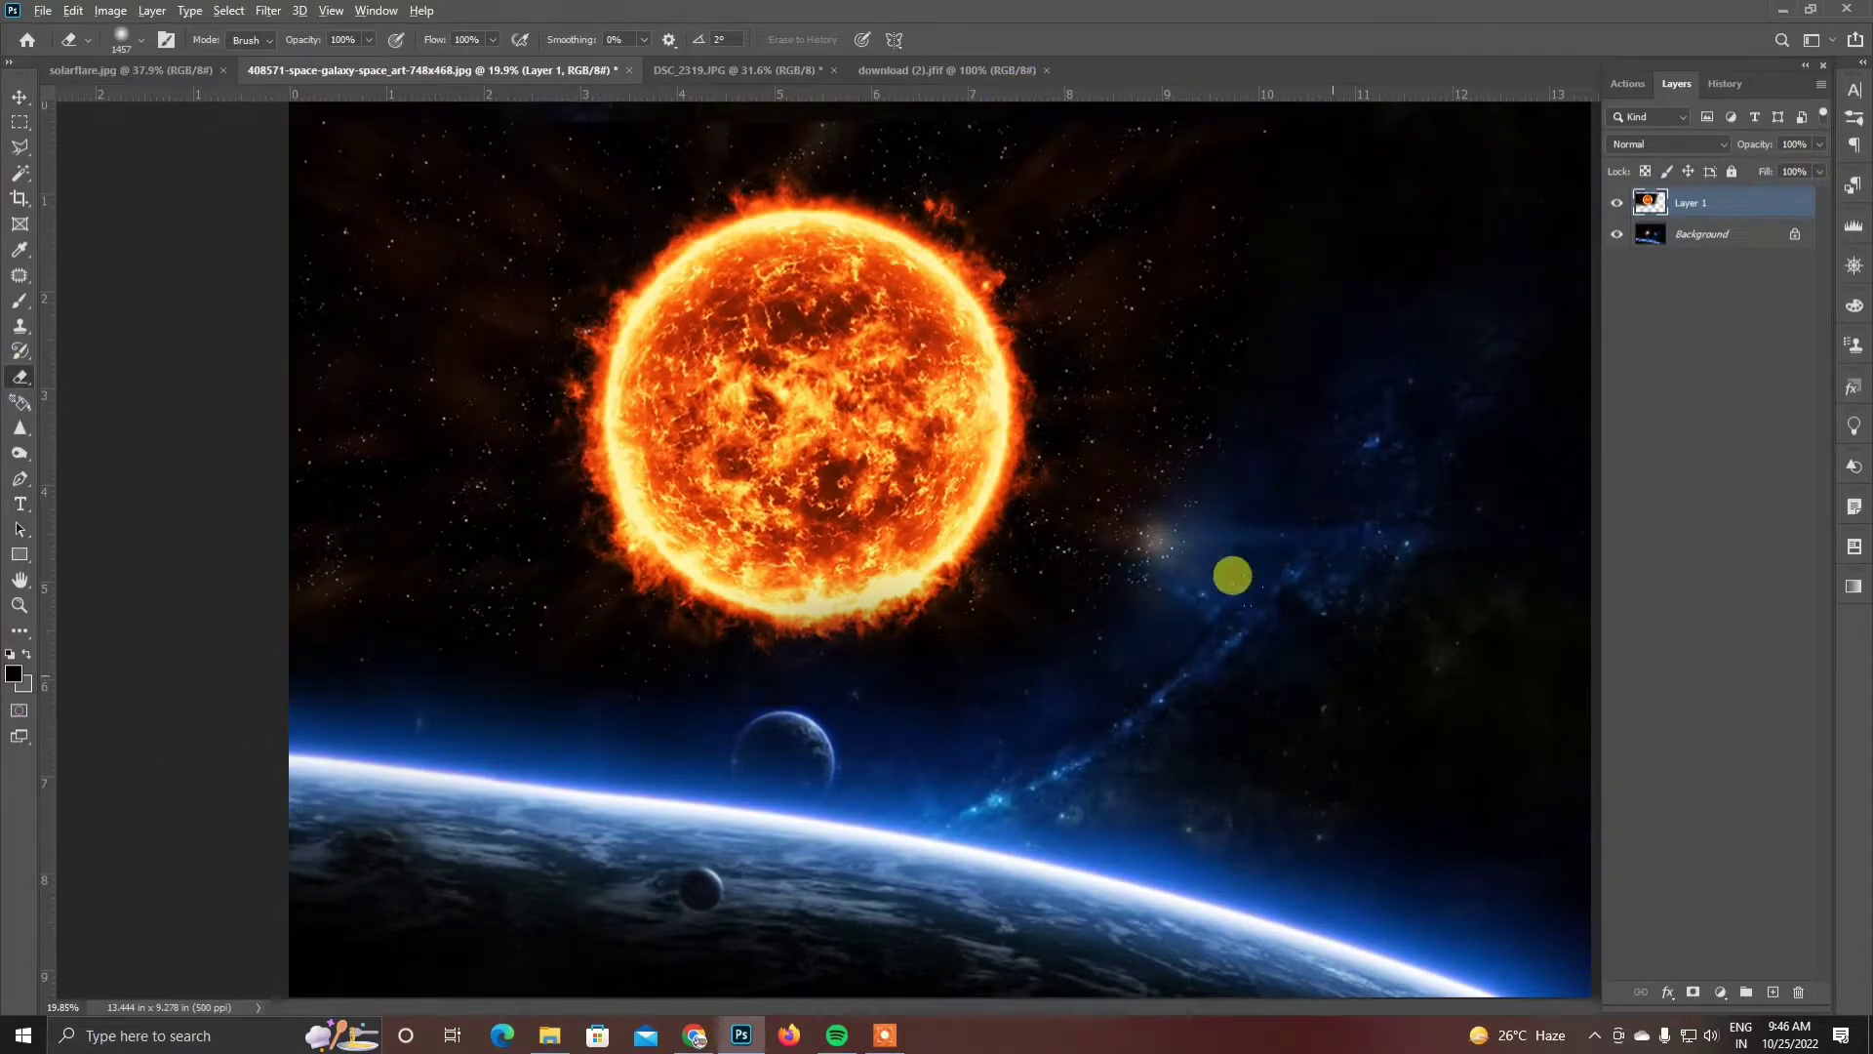
pyautogui.scroll(-6, 1232, 576)
pyautogui.scroll(5, 995, 435)
# - Select the Background layer beneath the sun picture
pyautogui.press('v')
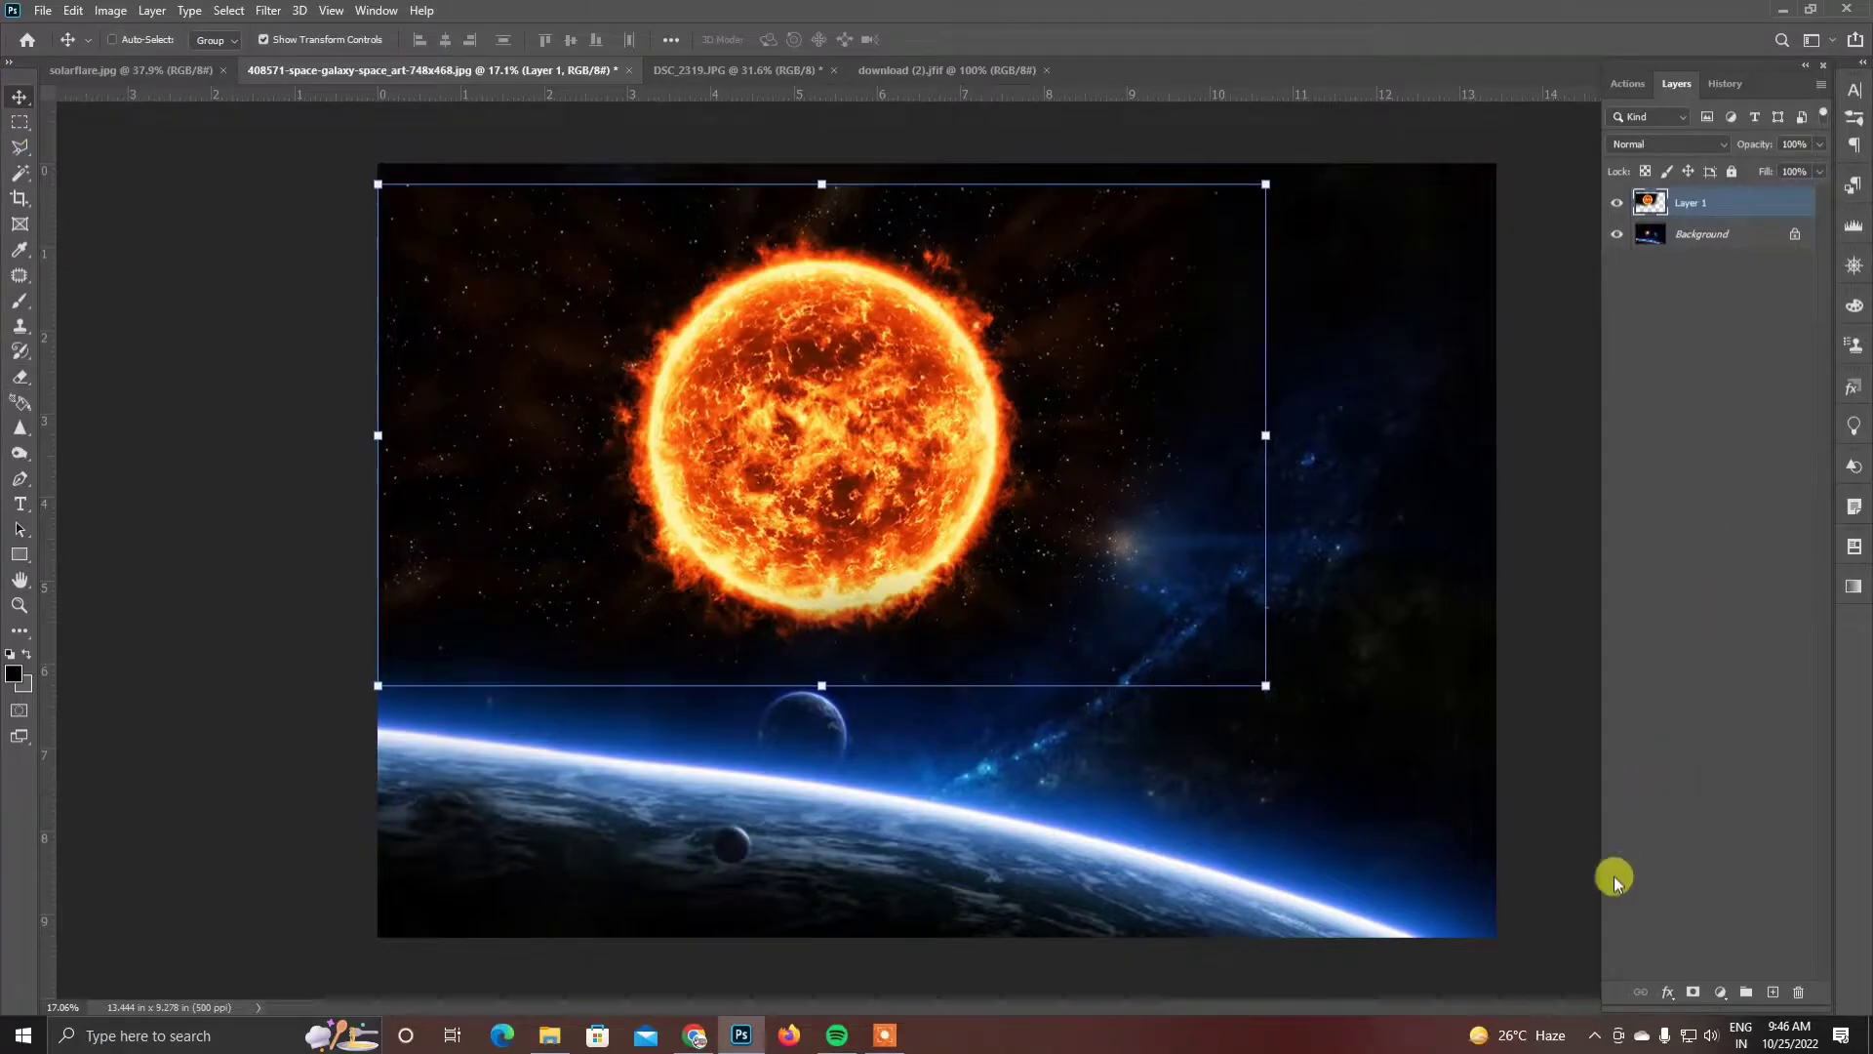
pyautogui.rightClick(1317, 735)
pyautogui.click(1327, 761)
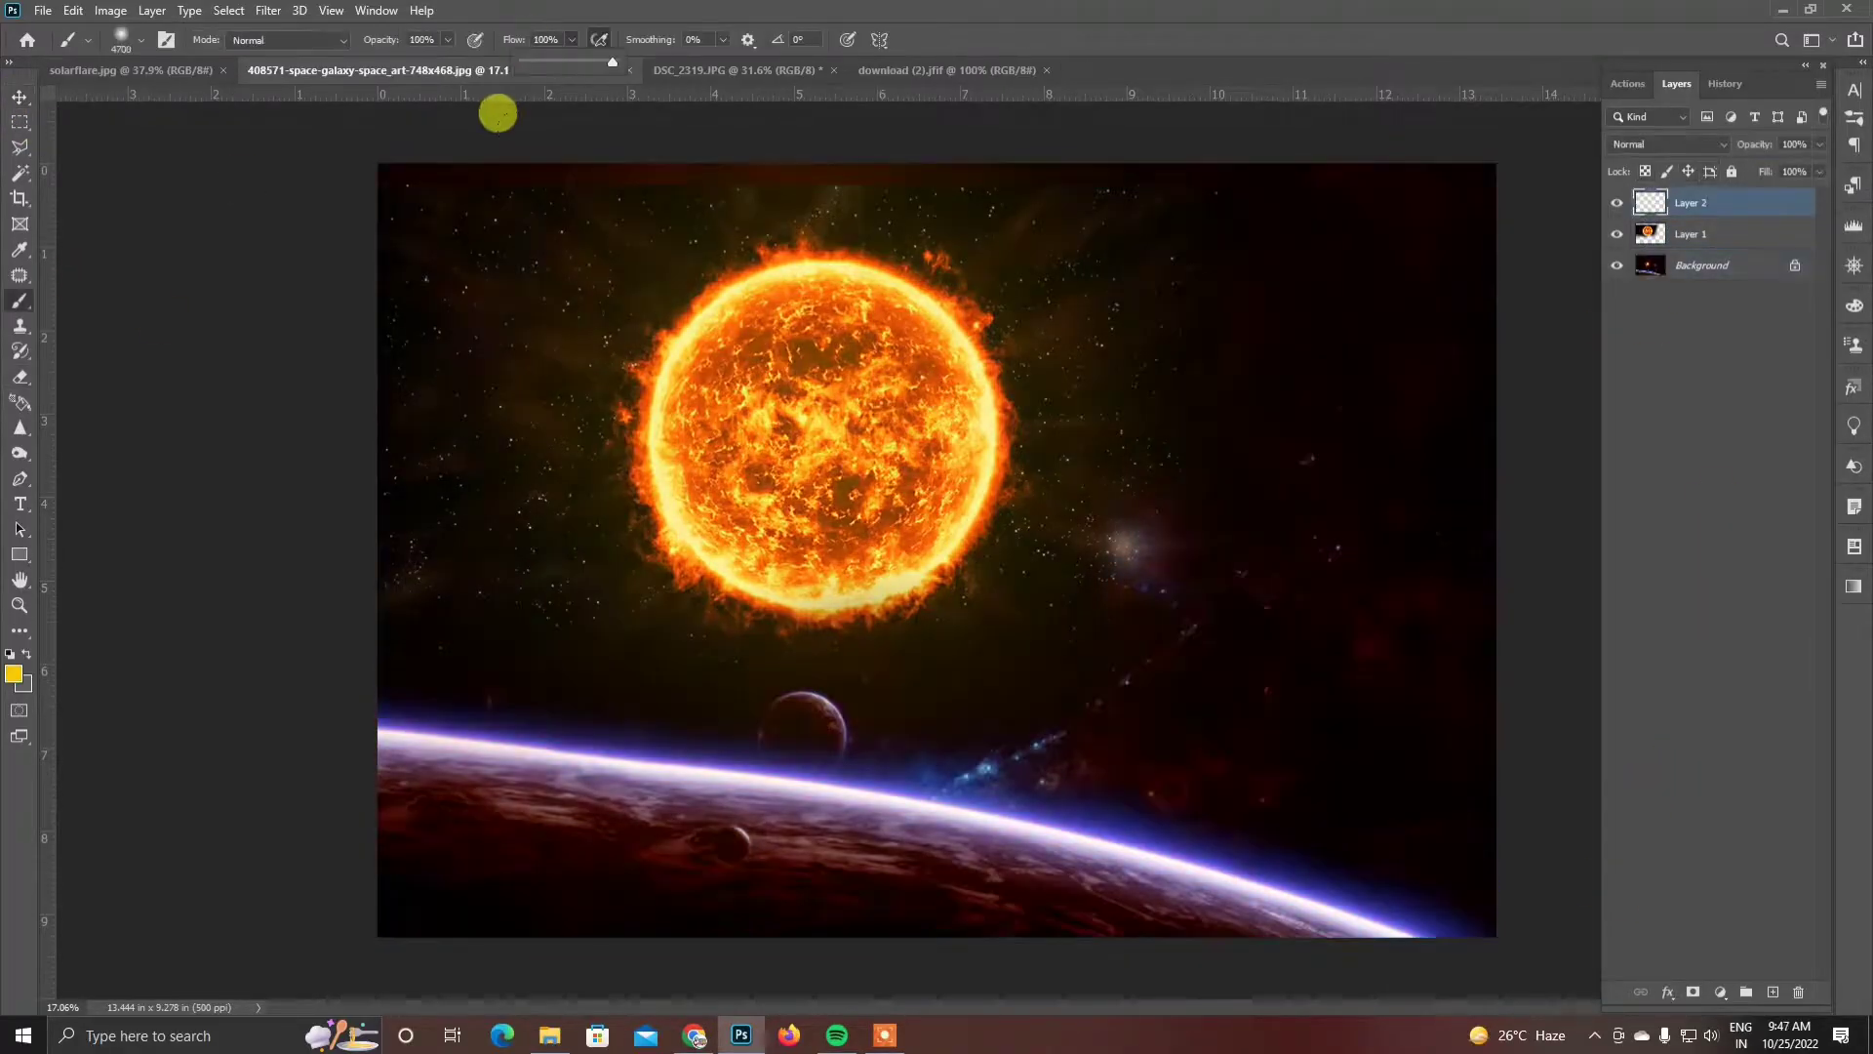
# - Paint a soft yellow glow over the sun on Layer 2 and enlarge it, keeping it centred around the sun
pyautogui.click(493, 146)
pyautogui.press('v')
pyautogui.scroll(-2, 943, 550)
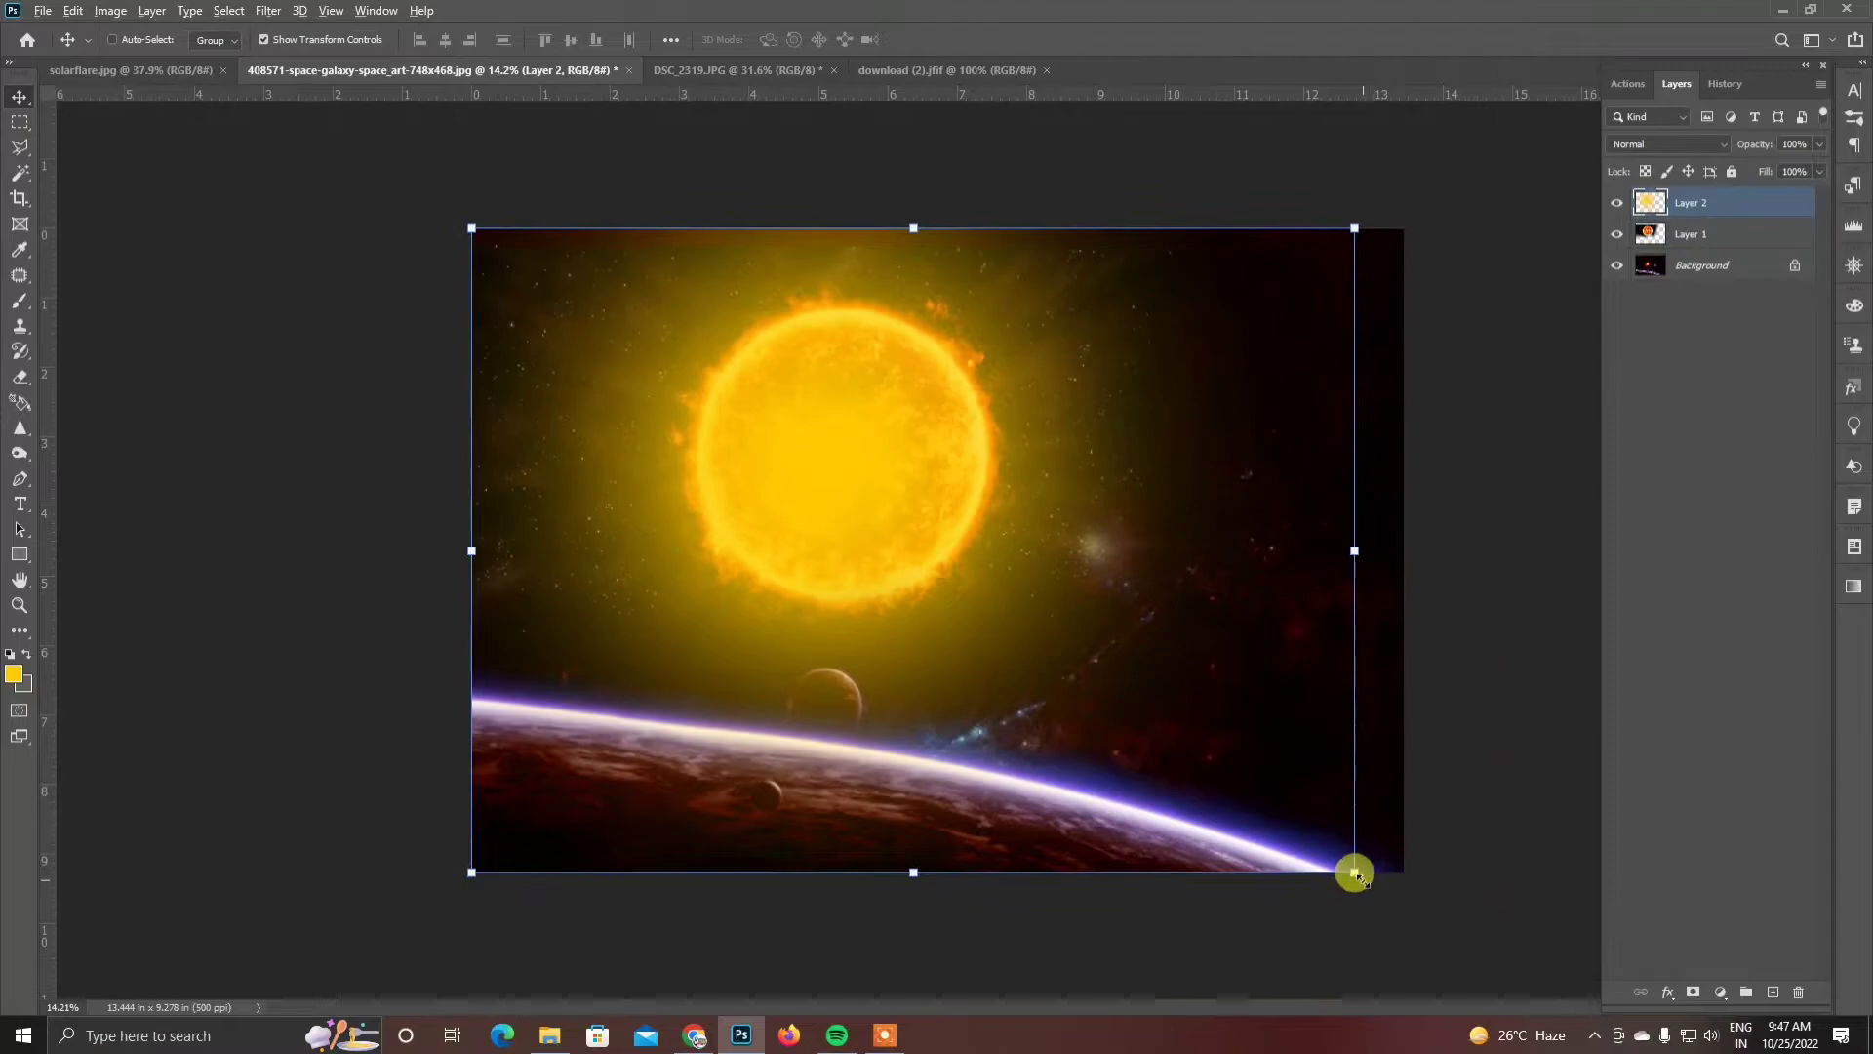
pyautogui.moveTo(1354, 872); pyautogui.dragTo(1454, 944)
pyautogui.moveTo(1077, 534); pyautogui.dragTo(1100, 547)
pyautogui.press('Return')
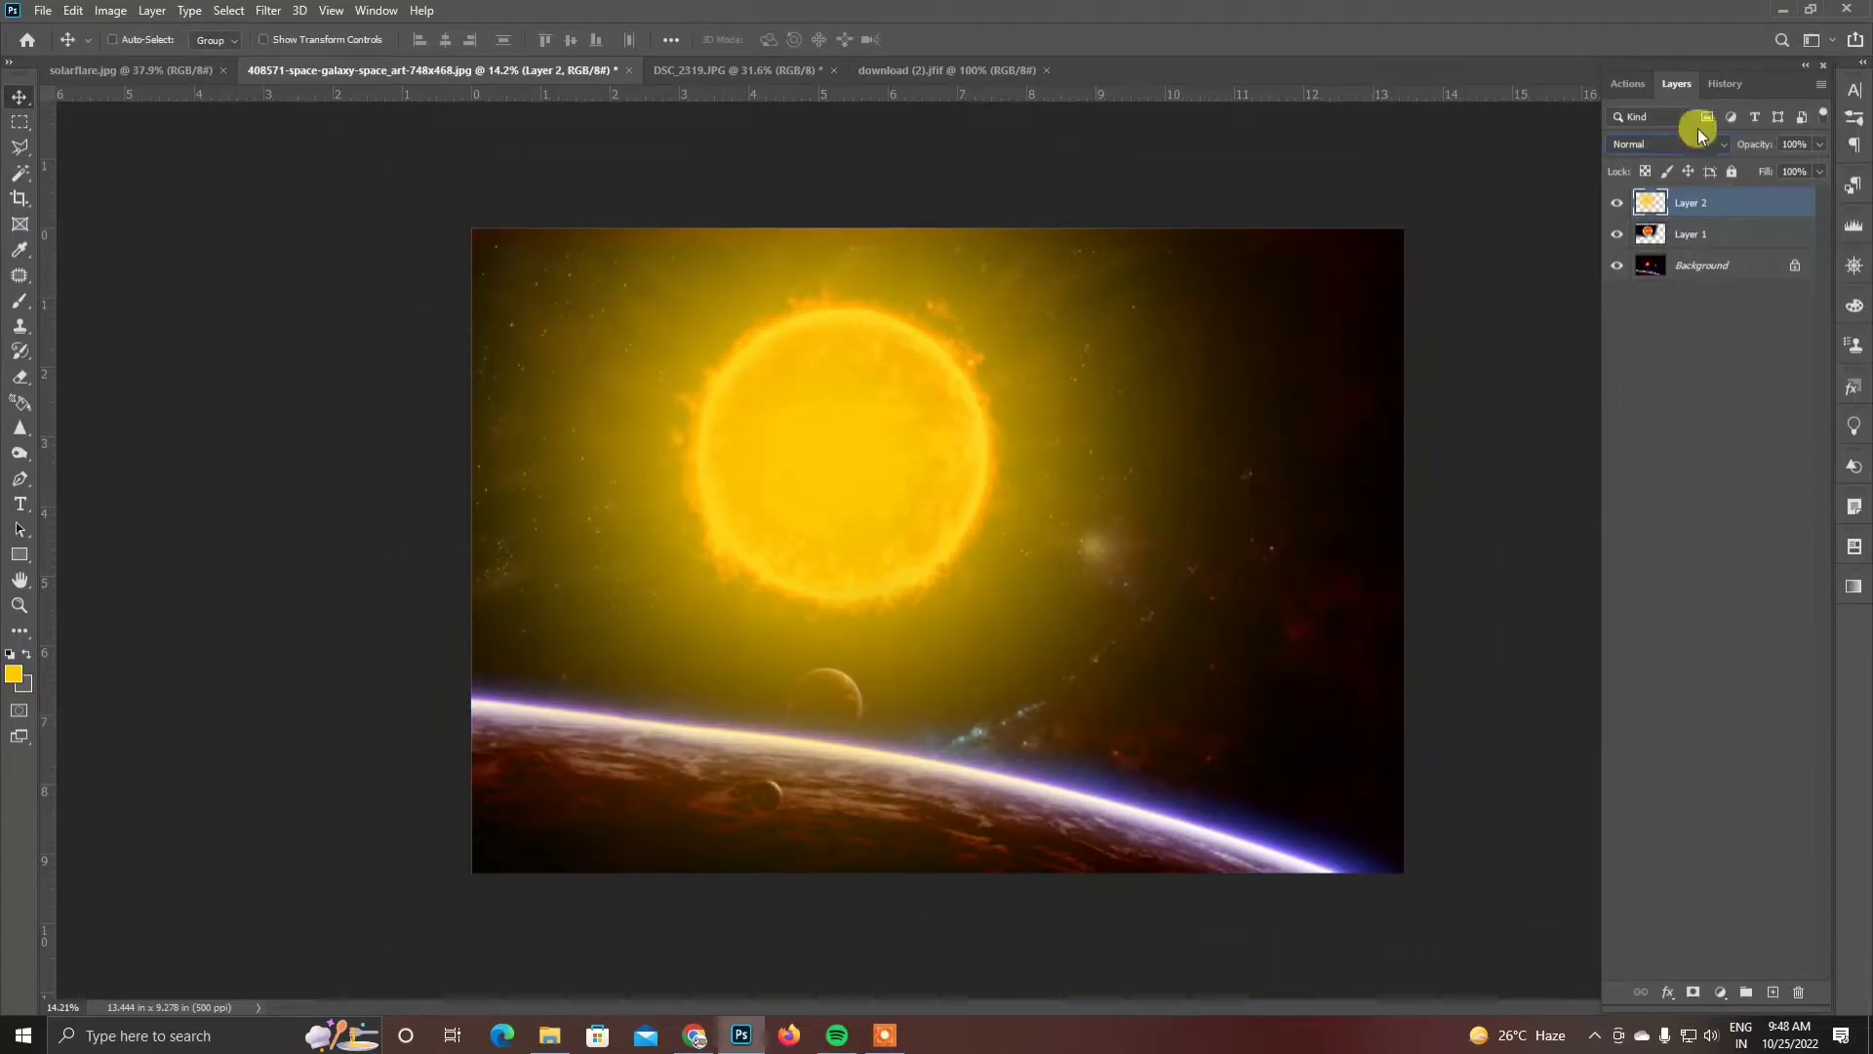
# - Set the blend mode of the yellow glow layer to Hard Light
pyautogui.click(1686, 145)
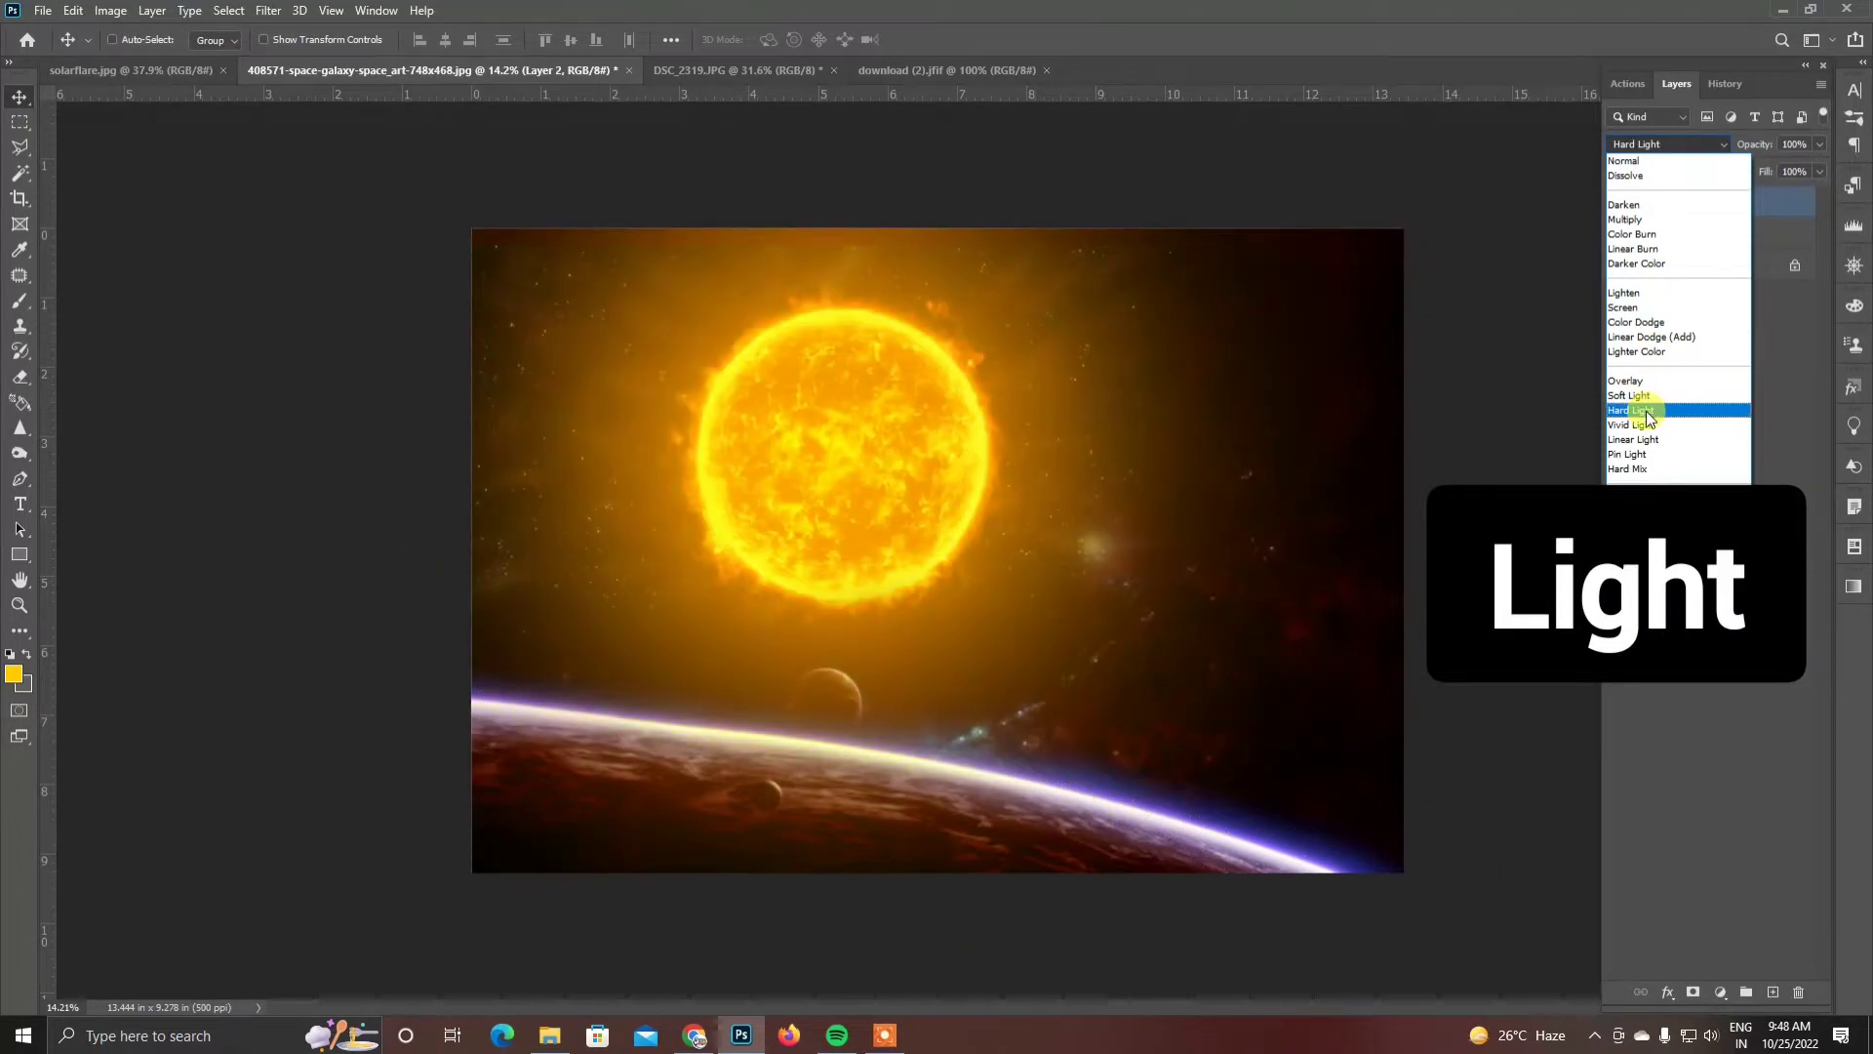
pyautogui.click(1647, 411)
# - Add a new layer above the yellow glow and set the brush's foreground colour to white (ffffff)
pyautogui.hotkey('ctrl', 'shift', 'alt', 'n')
pyautogui.press('b')
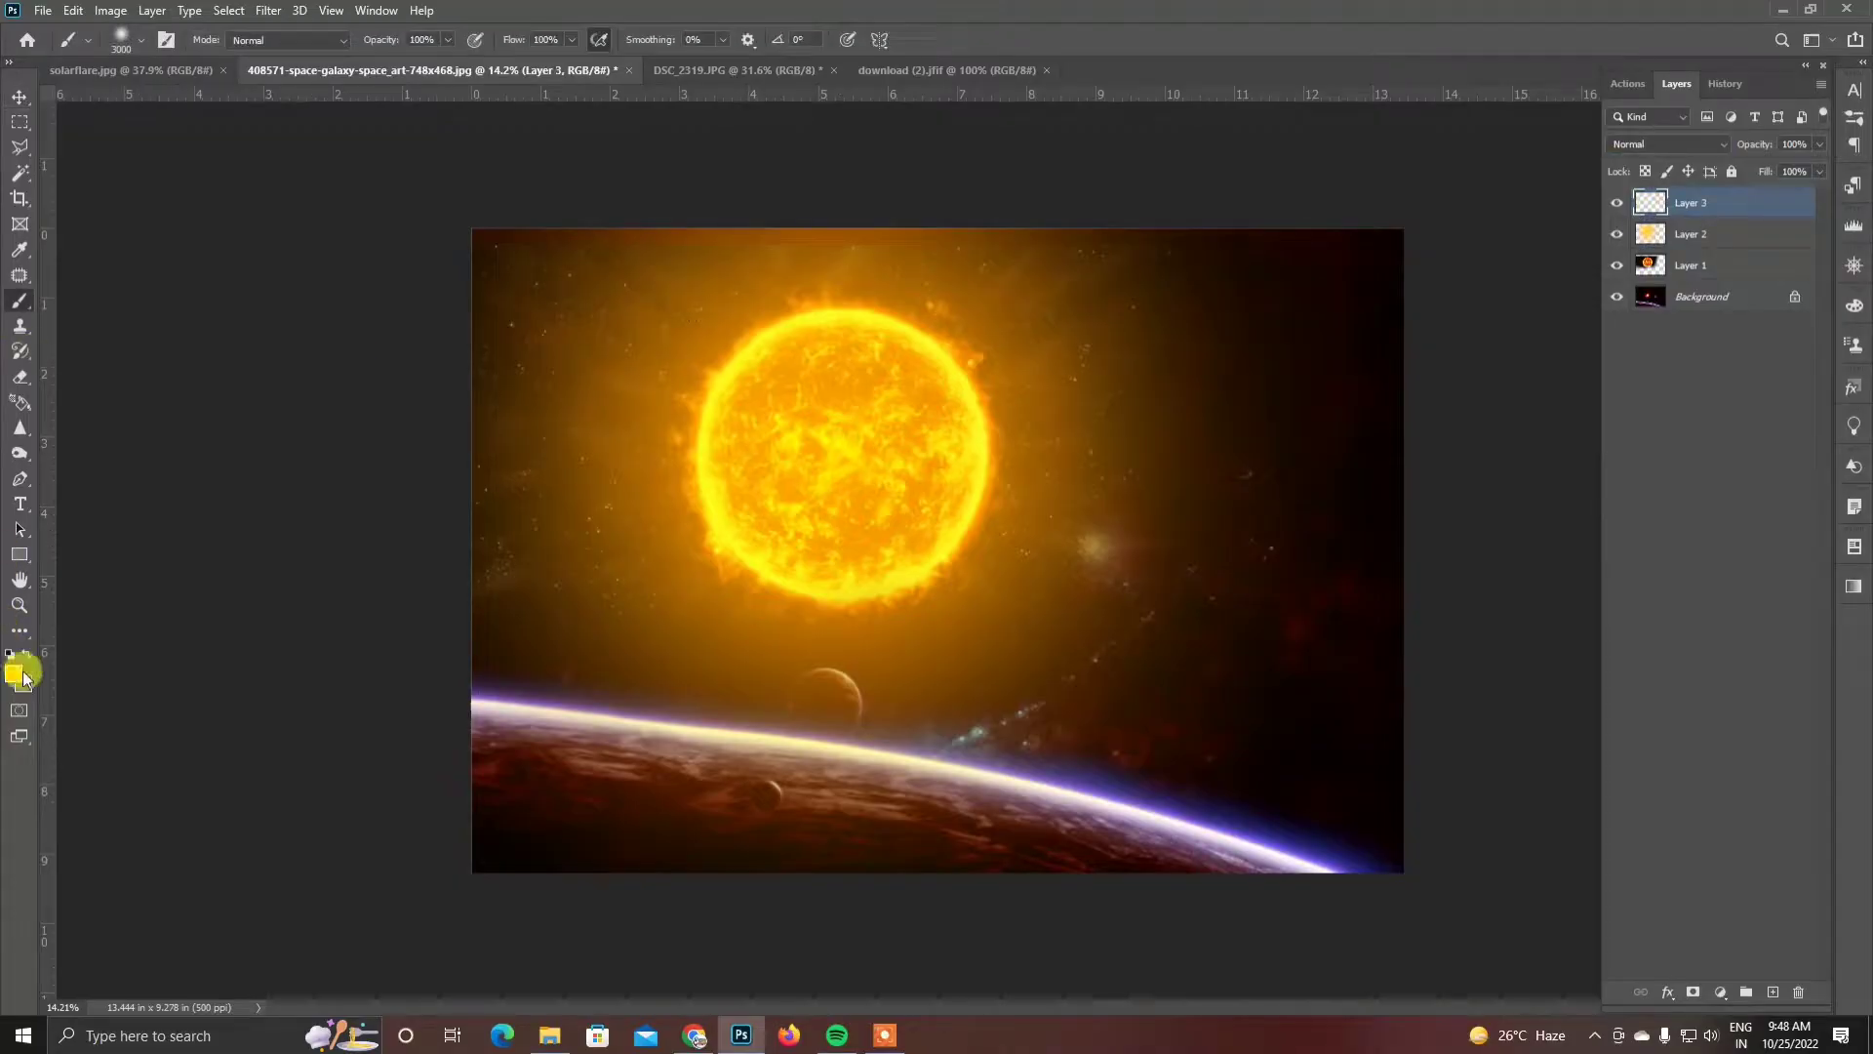
pyautogui.click(15, 675)
pyautogui.moveTo(962, 481); pyautogui.dragTo(859, 328)
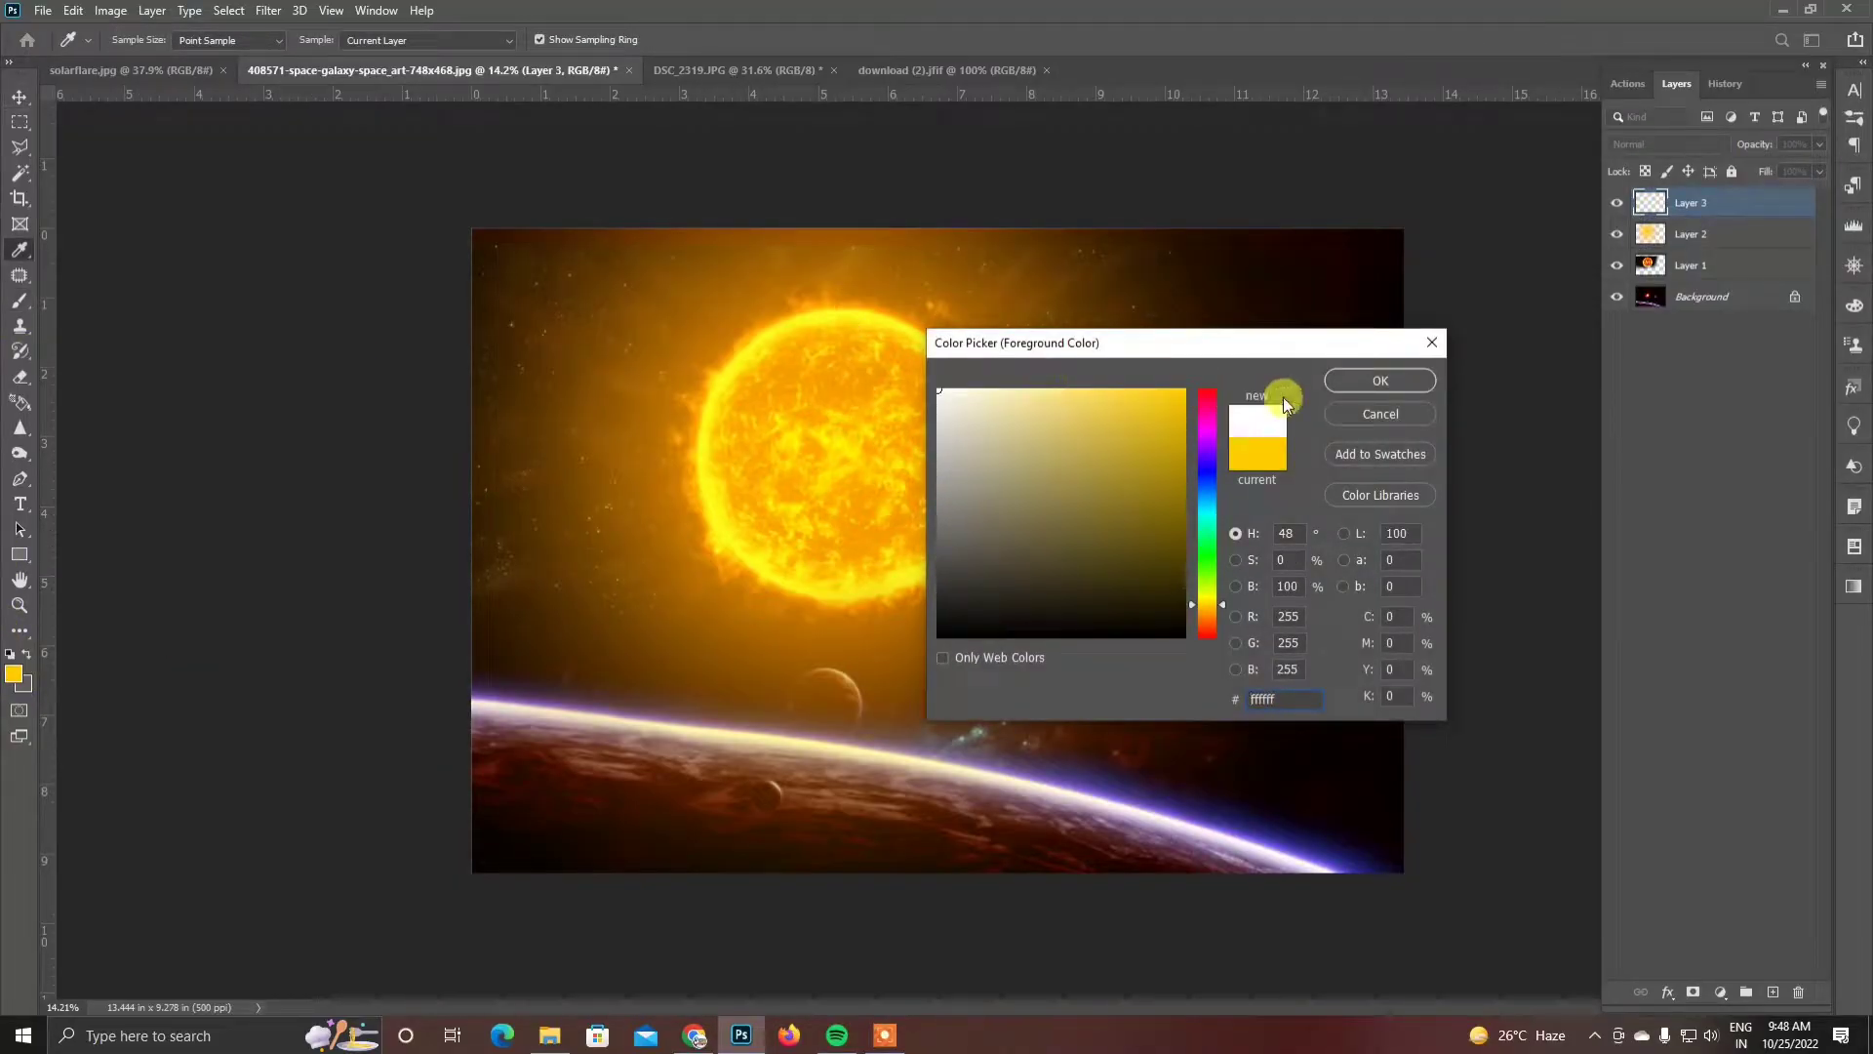
pyautogui.click(1371, 382)
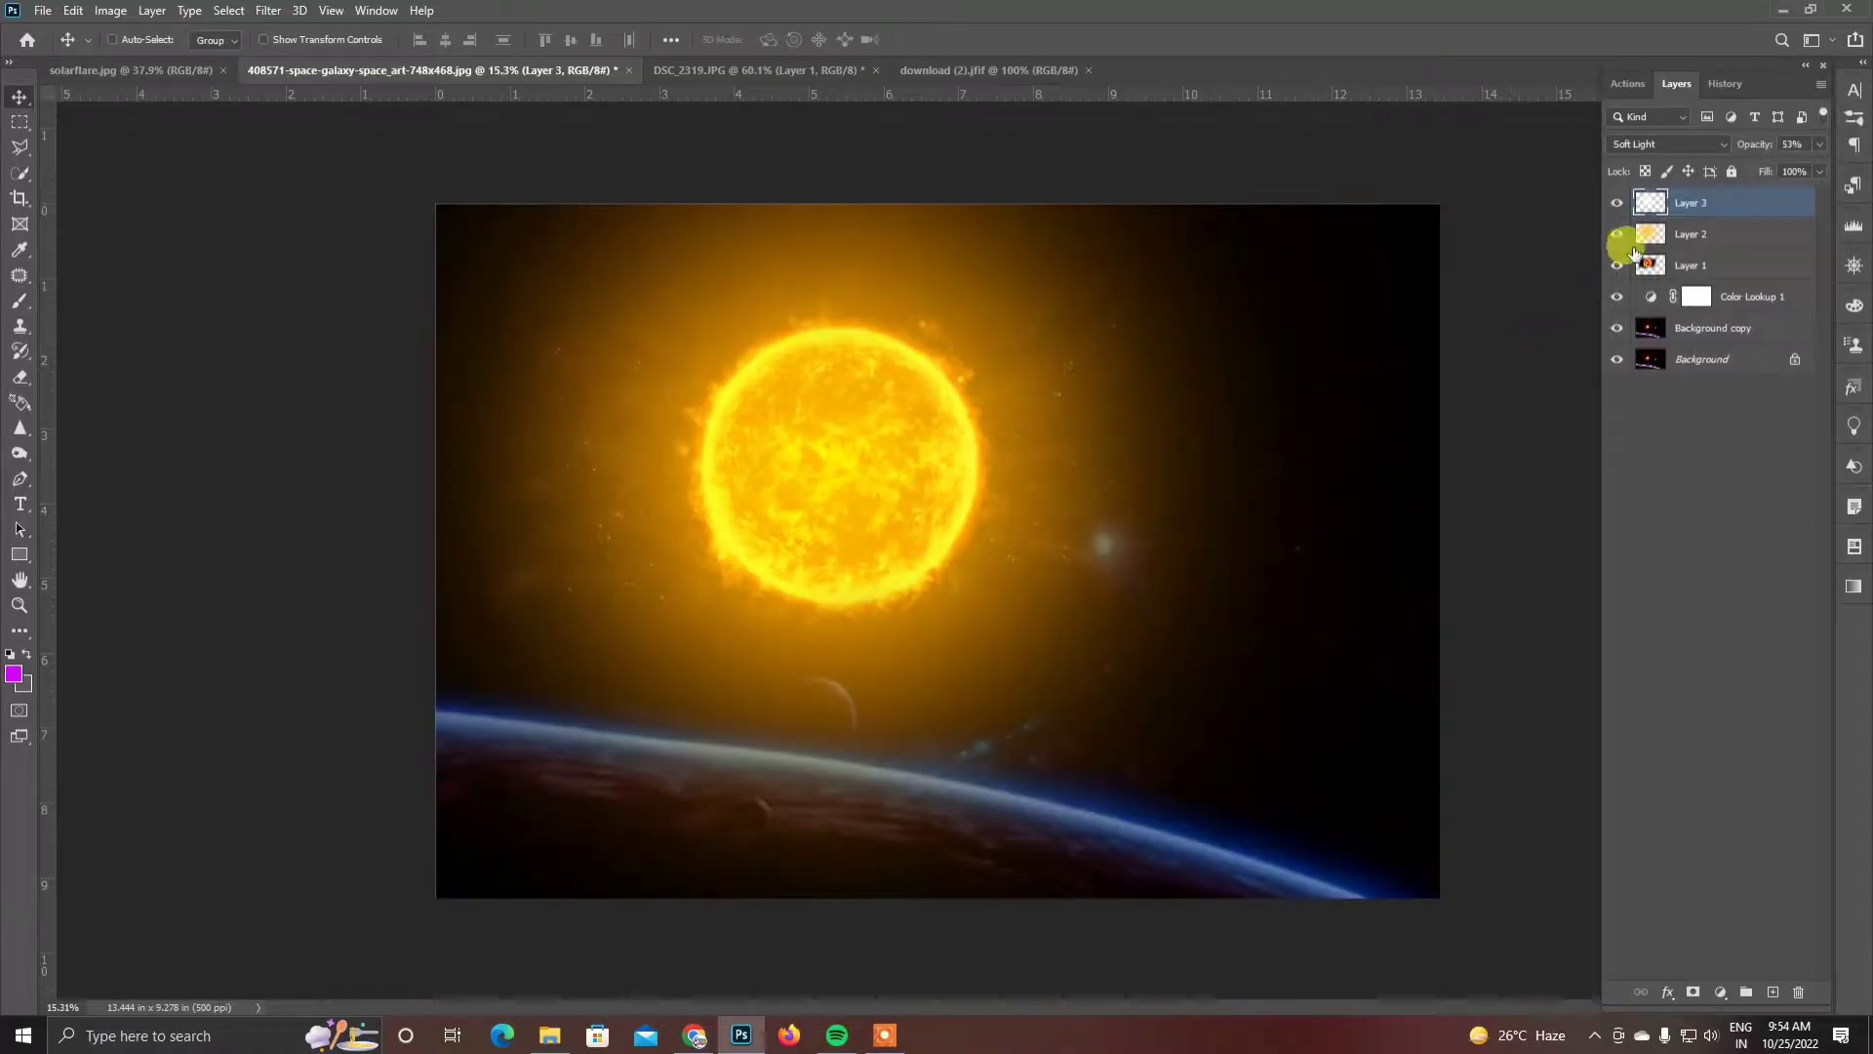
# - Hide the two glow layers, Layer 2 and Layer 3
pyautogui.click(1617, 234)
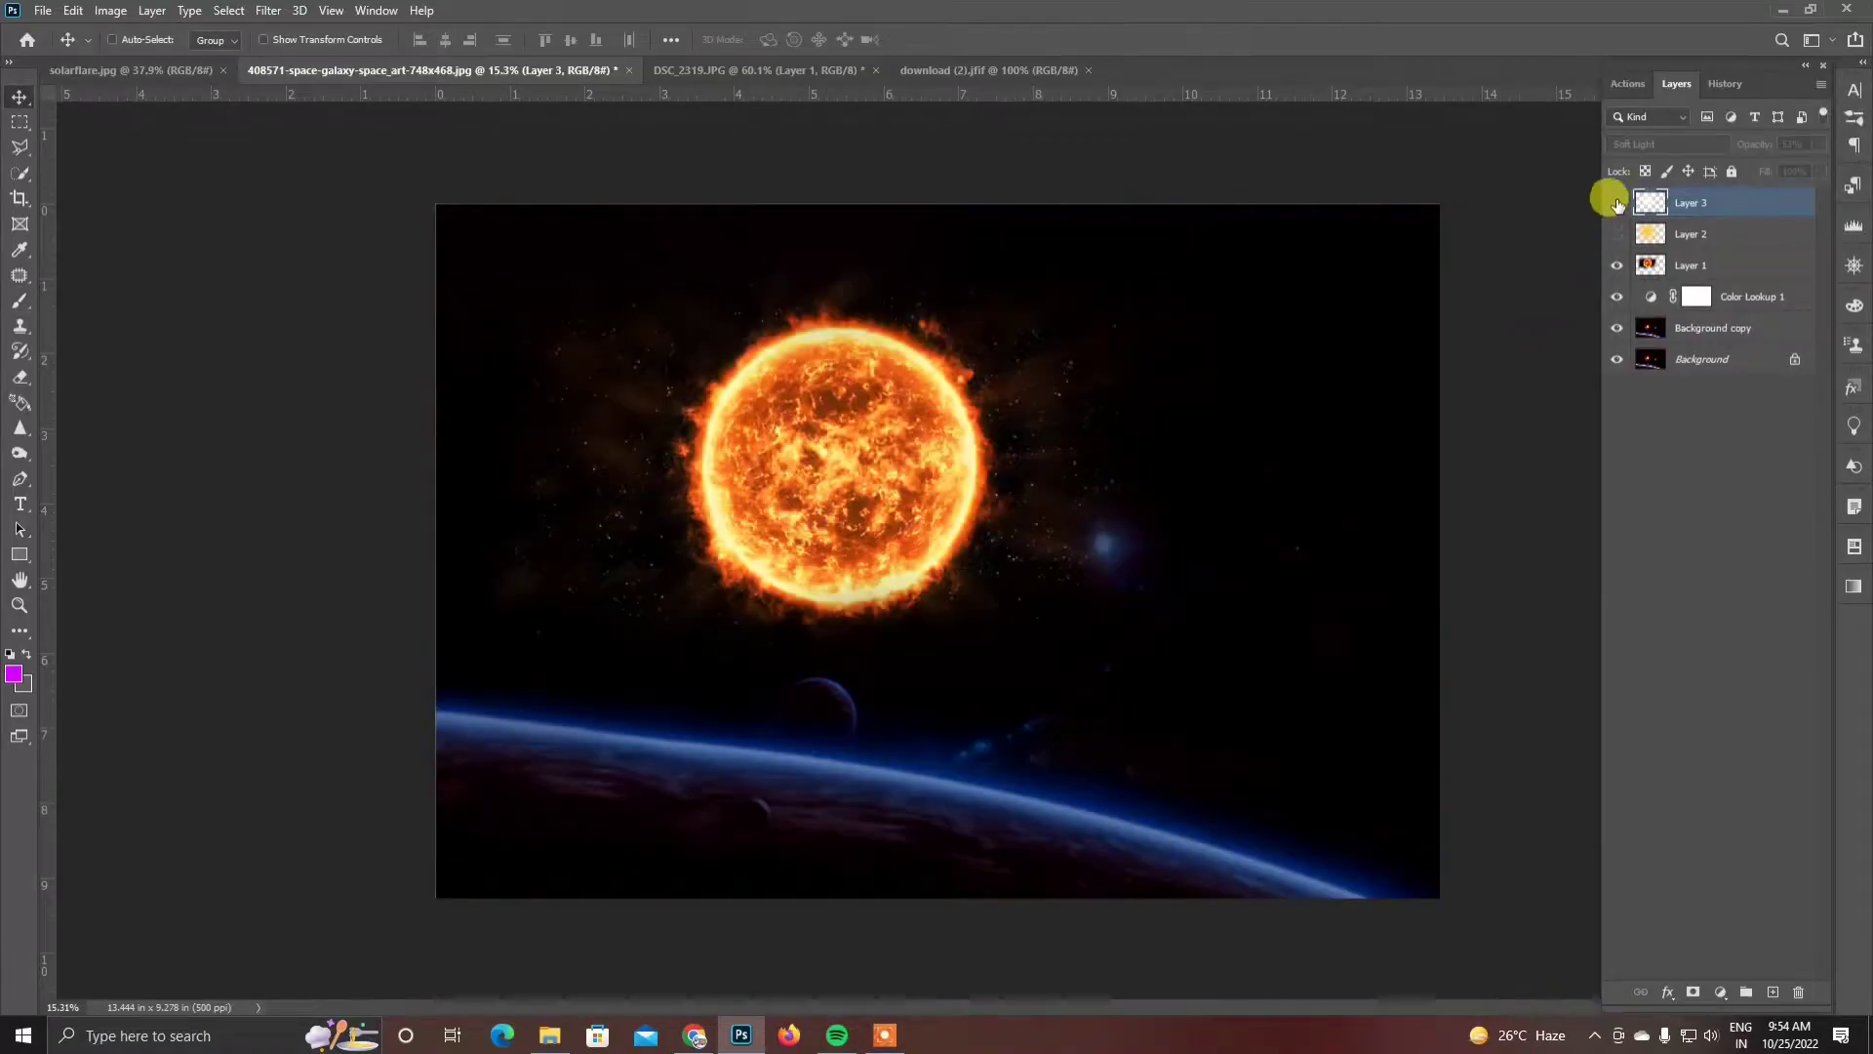
pyautogui.click(1616, 202)
# - Duplicate the sun's Layer 1 and set the copy's blend mode to Screen
pyautogui.click(1675, 261)
pyautogui.hotkey('ctrl', '+')
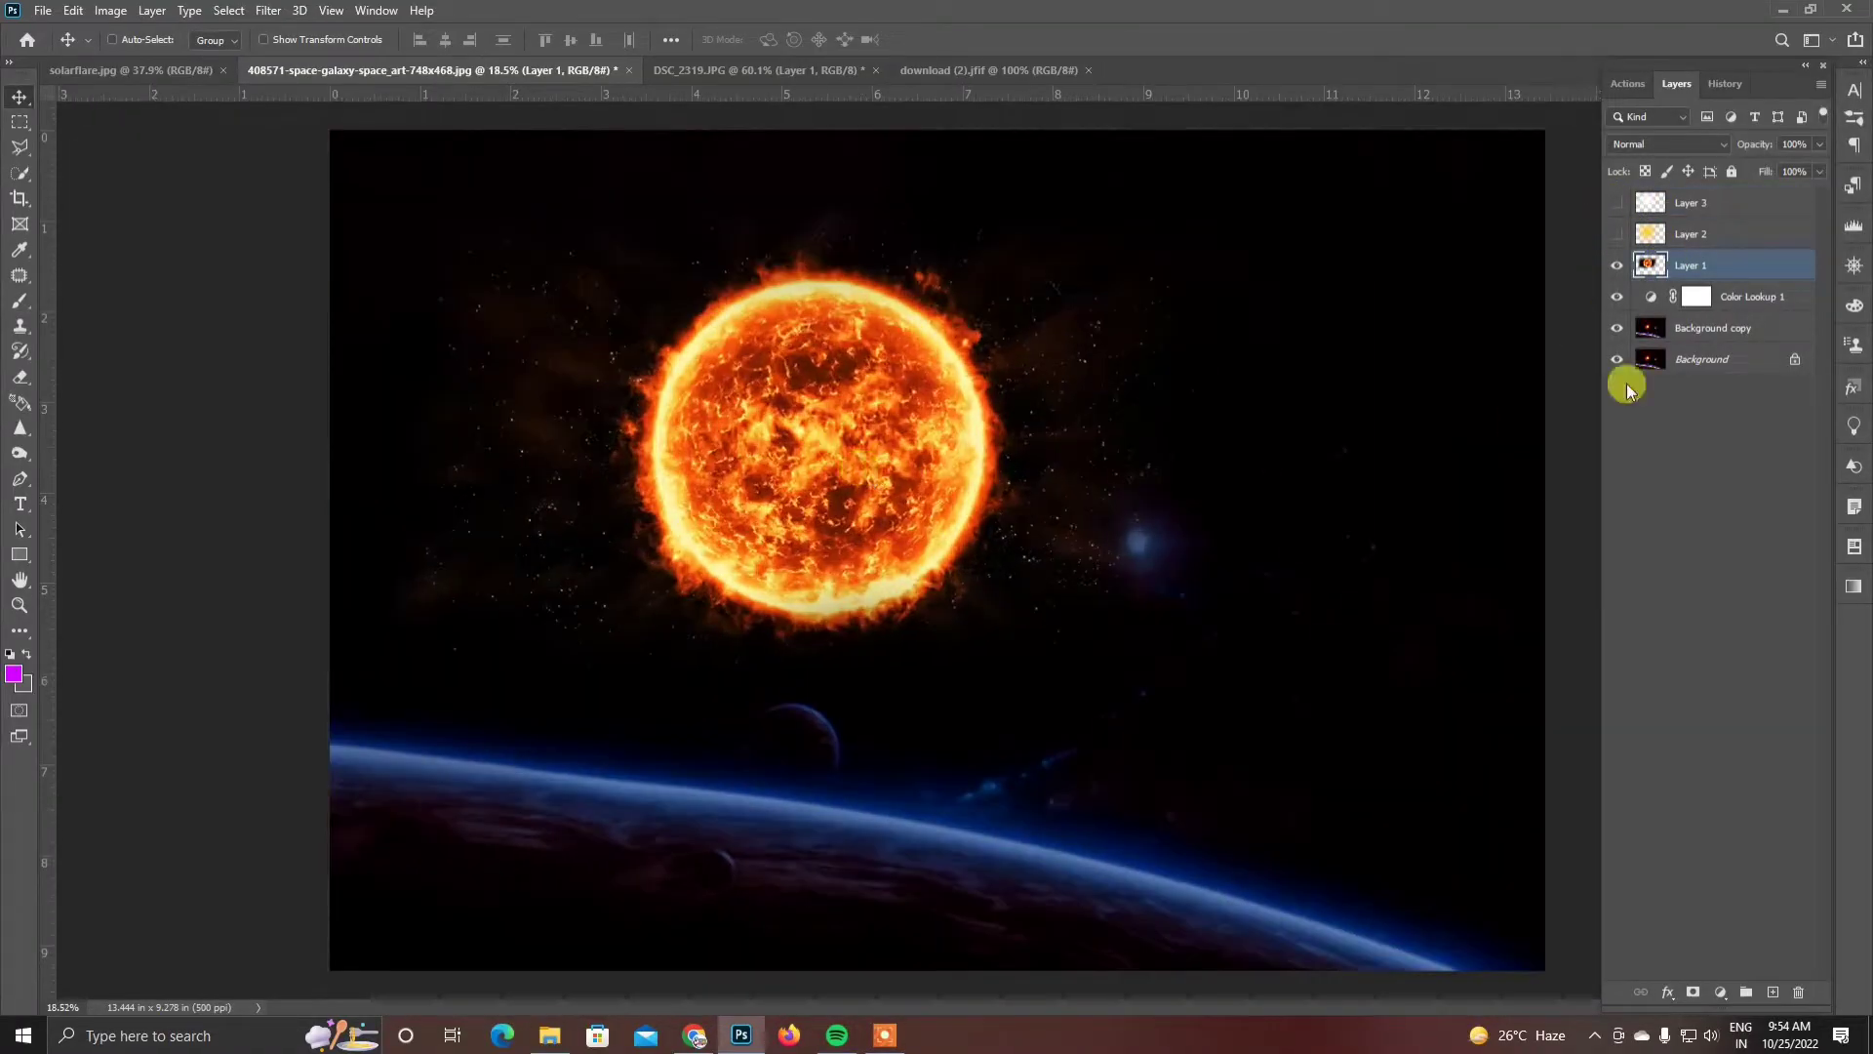
pyautogui.hotkey('ctrl', 'j')
pyautogui.click(1654, 144)
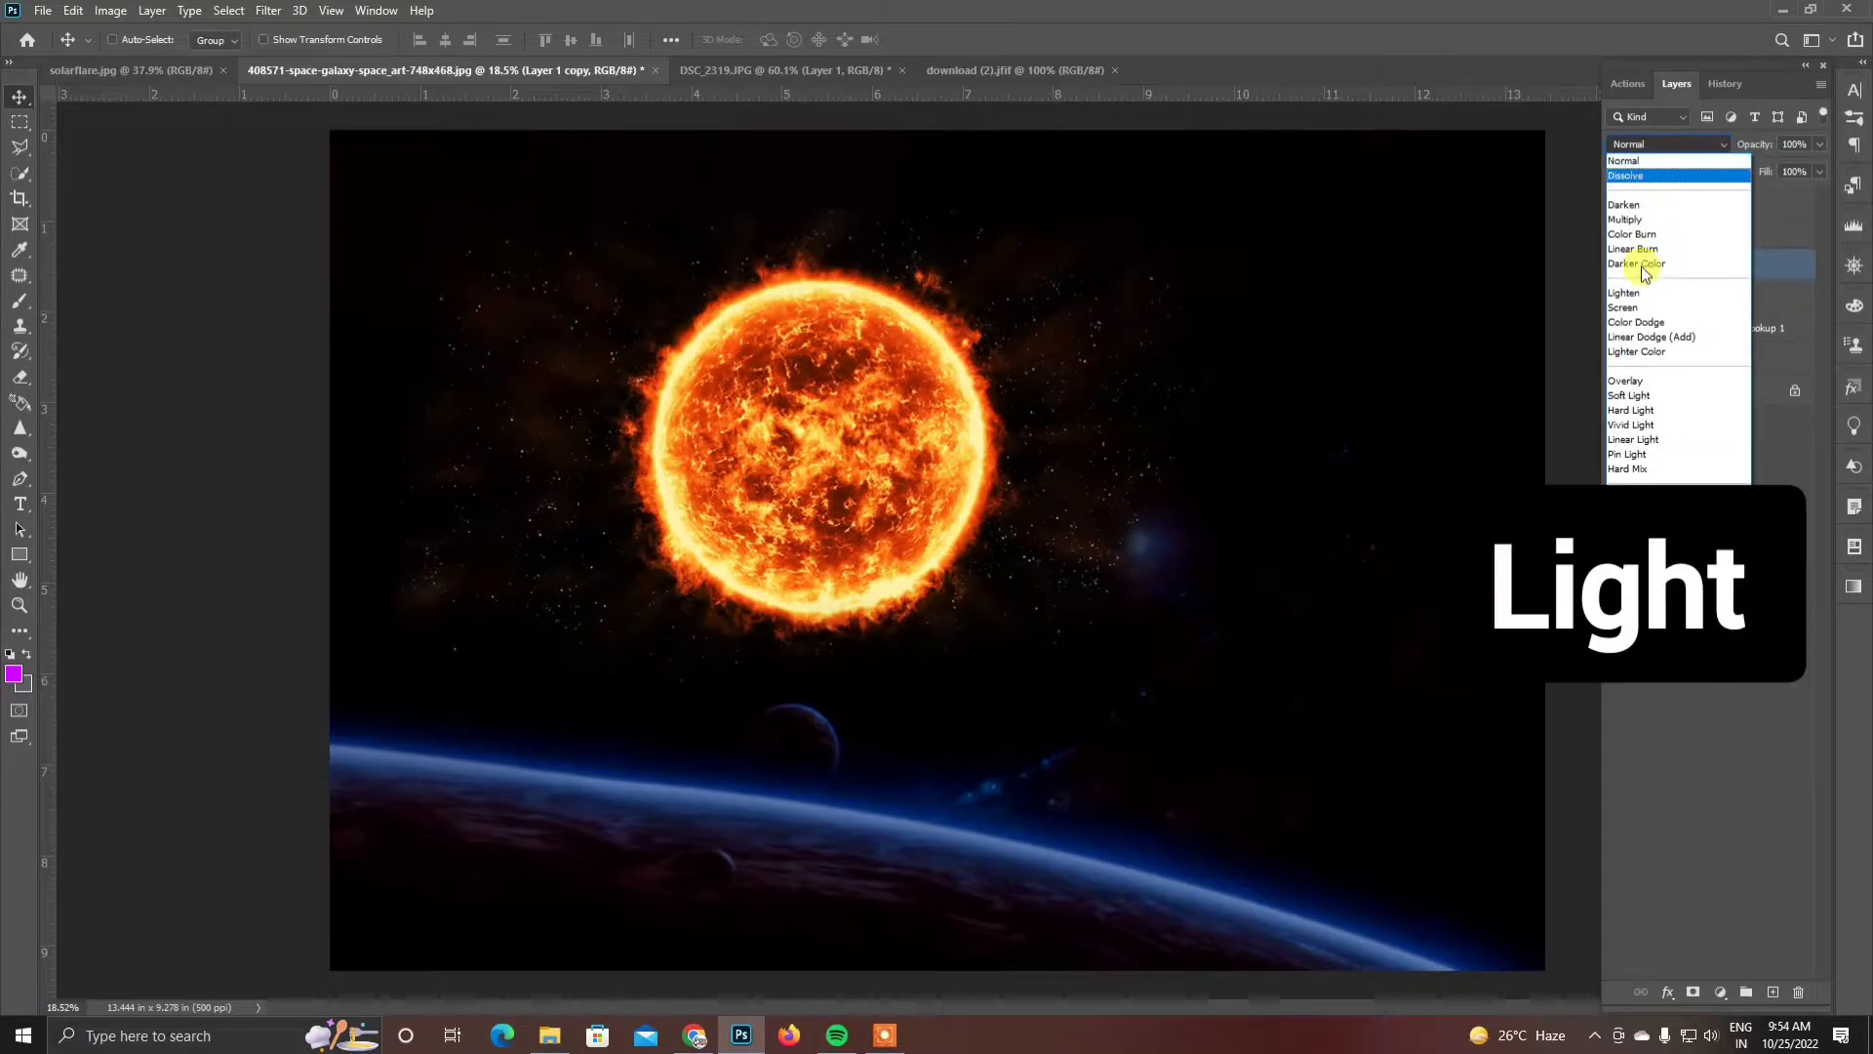
pyautogui.click(1636, 309)
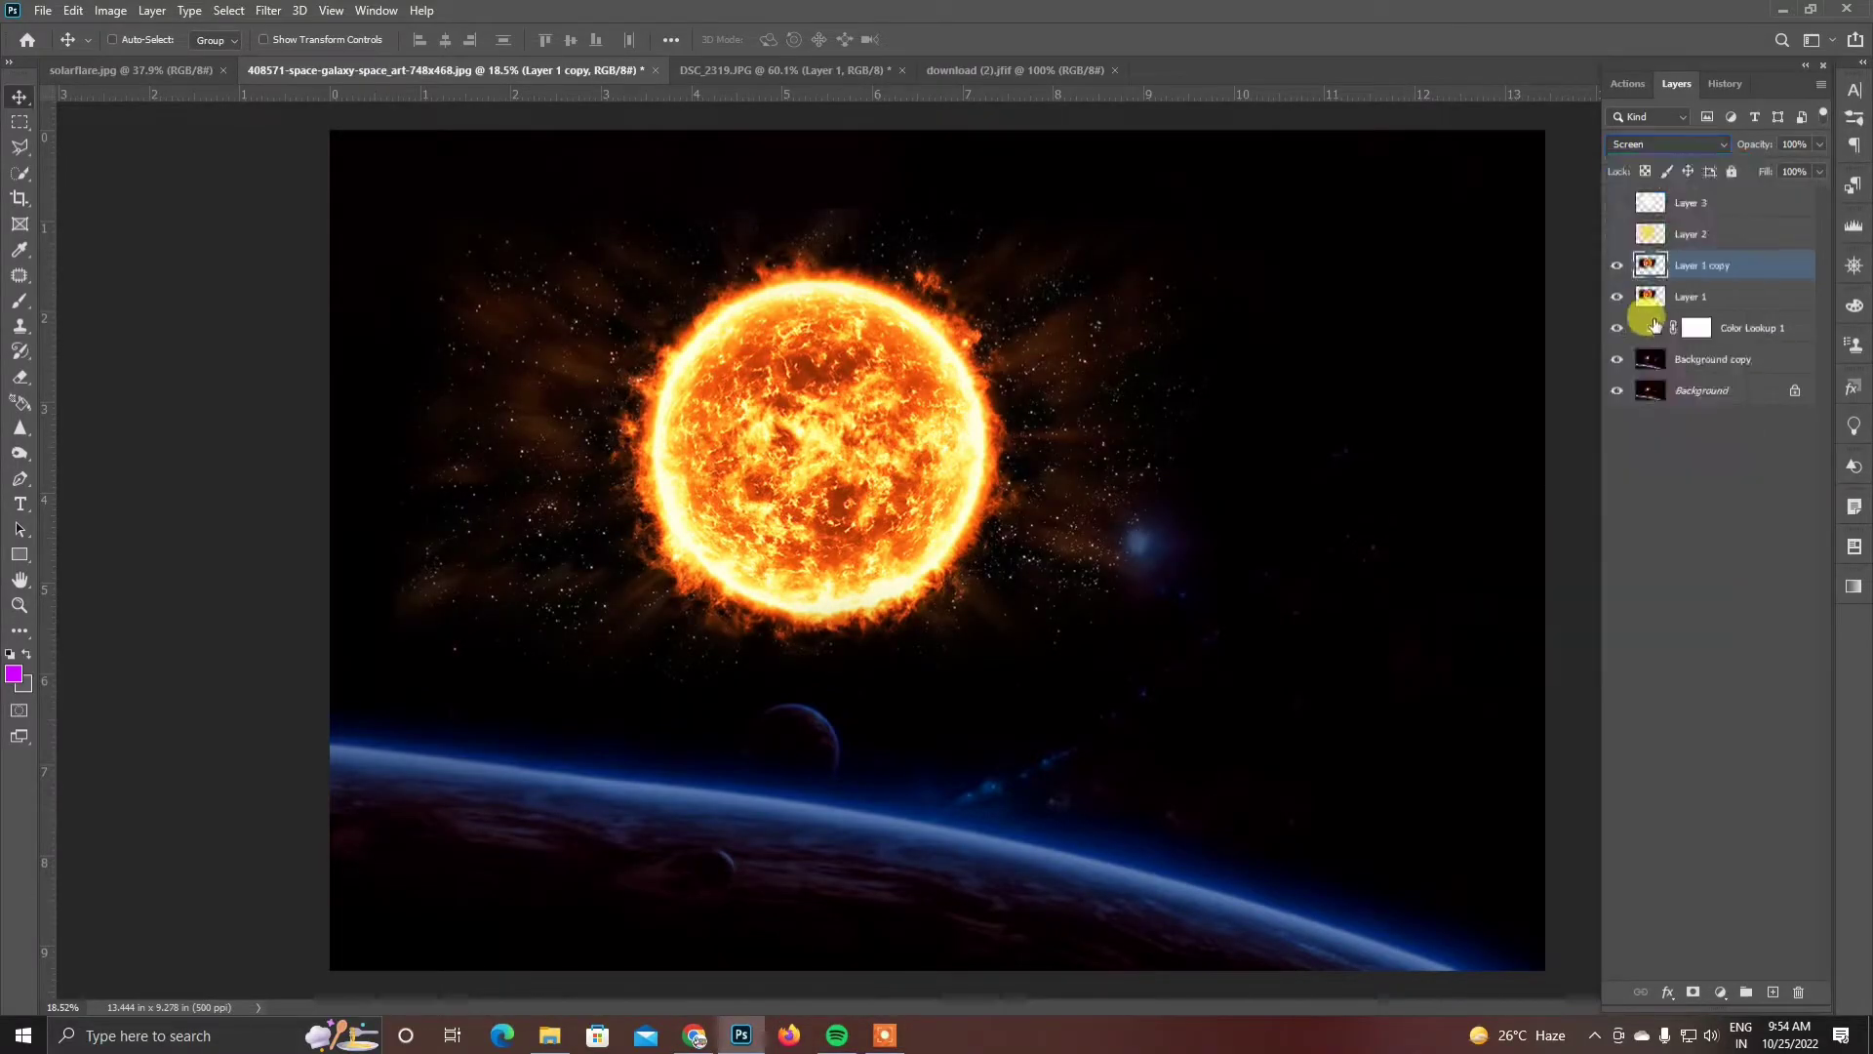
# - Make a second duplicate of Layer 1 below the first copy and set its blend mode to Screen
pyautogui.click(1694, 295)
pyautogui.hotkey('ctrl', 'j')
pyautogui.click(1659, 144)
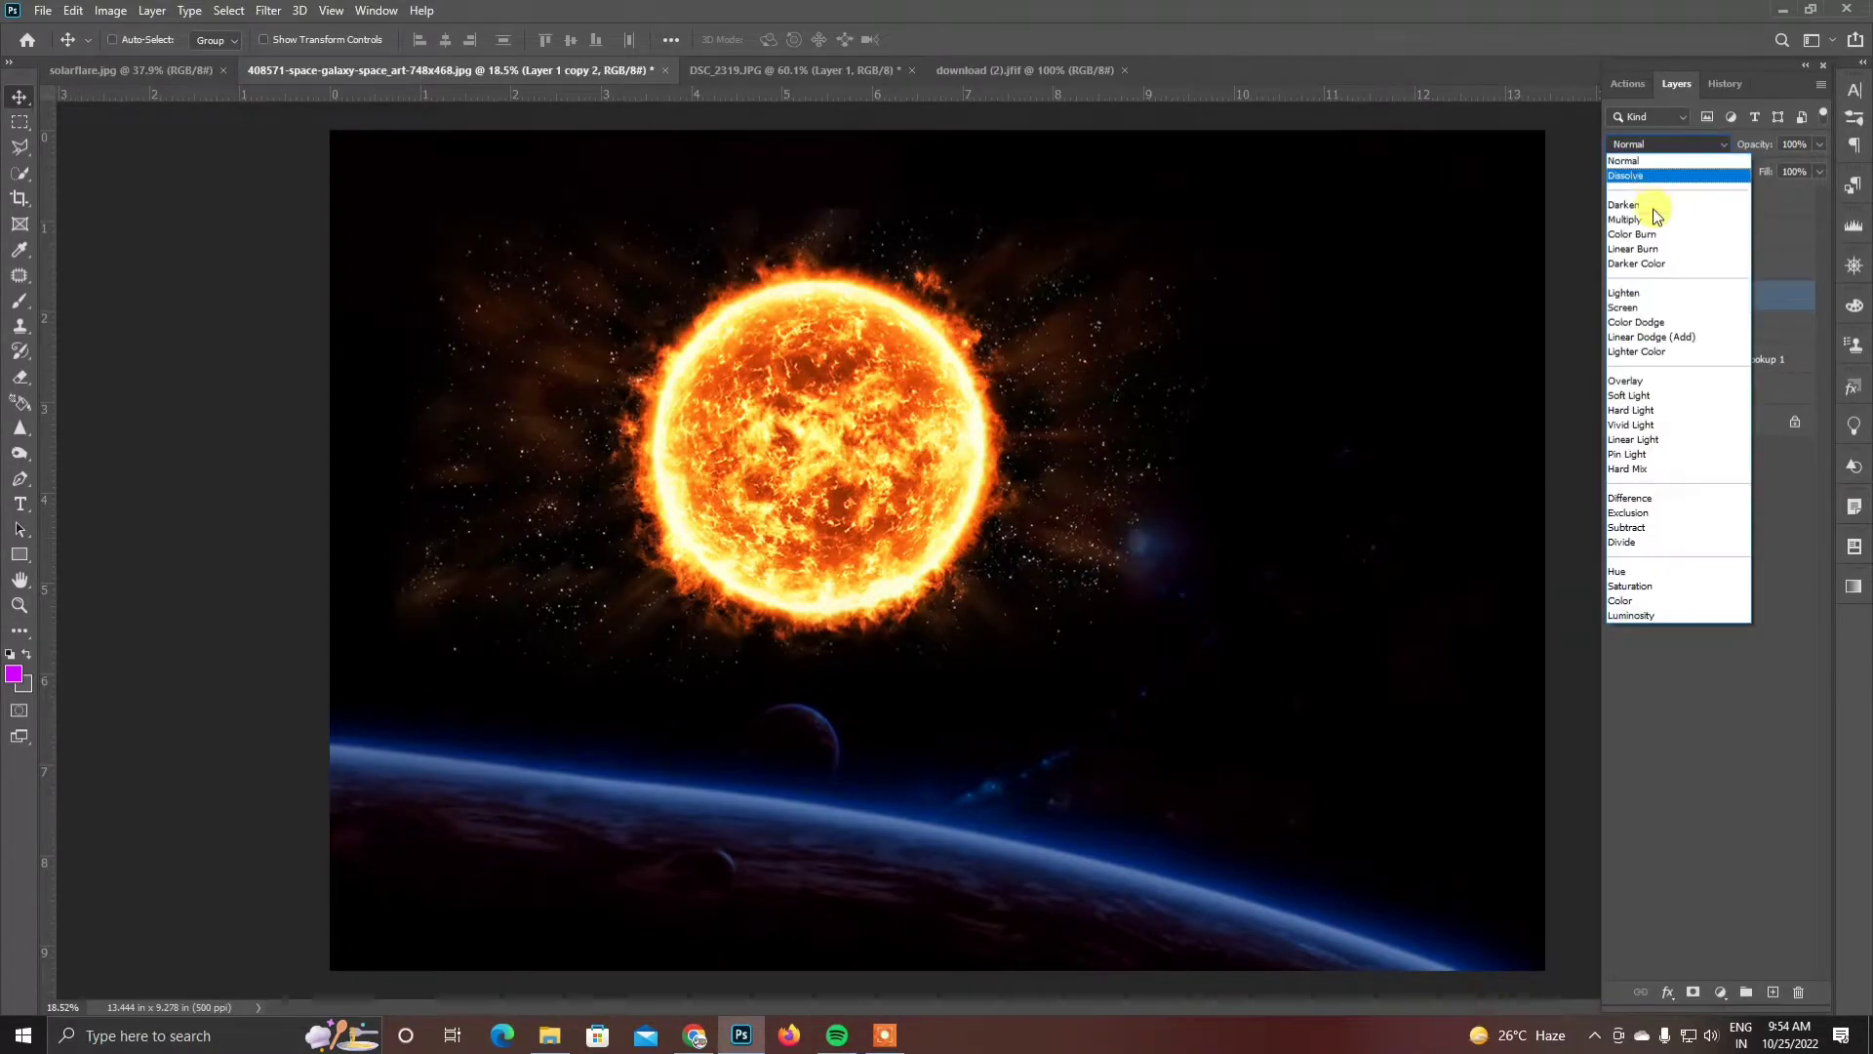
pyautogui.click(1643, 302)
# - Apply a Gaussian Blur with a radius of 100 pixels to Layer 1 copy 2
pyautogui.click(268, 10)
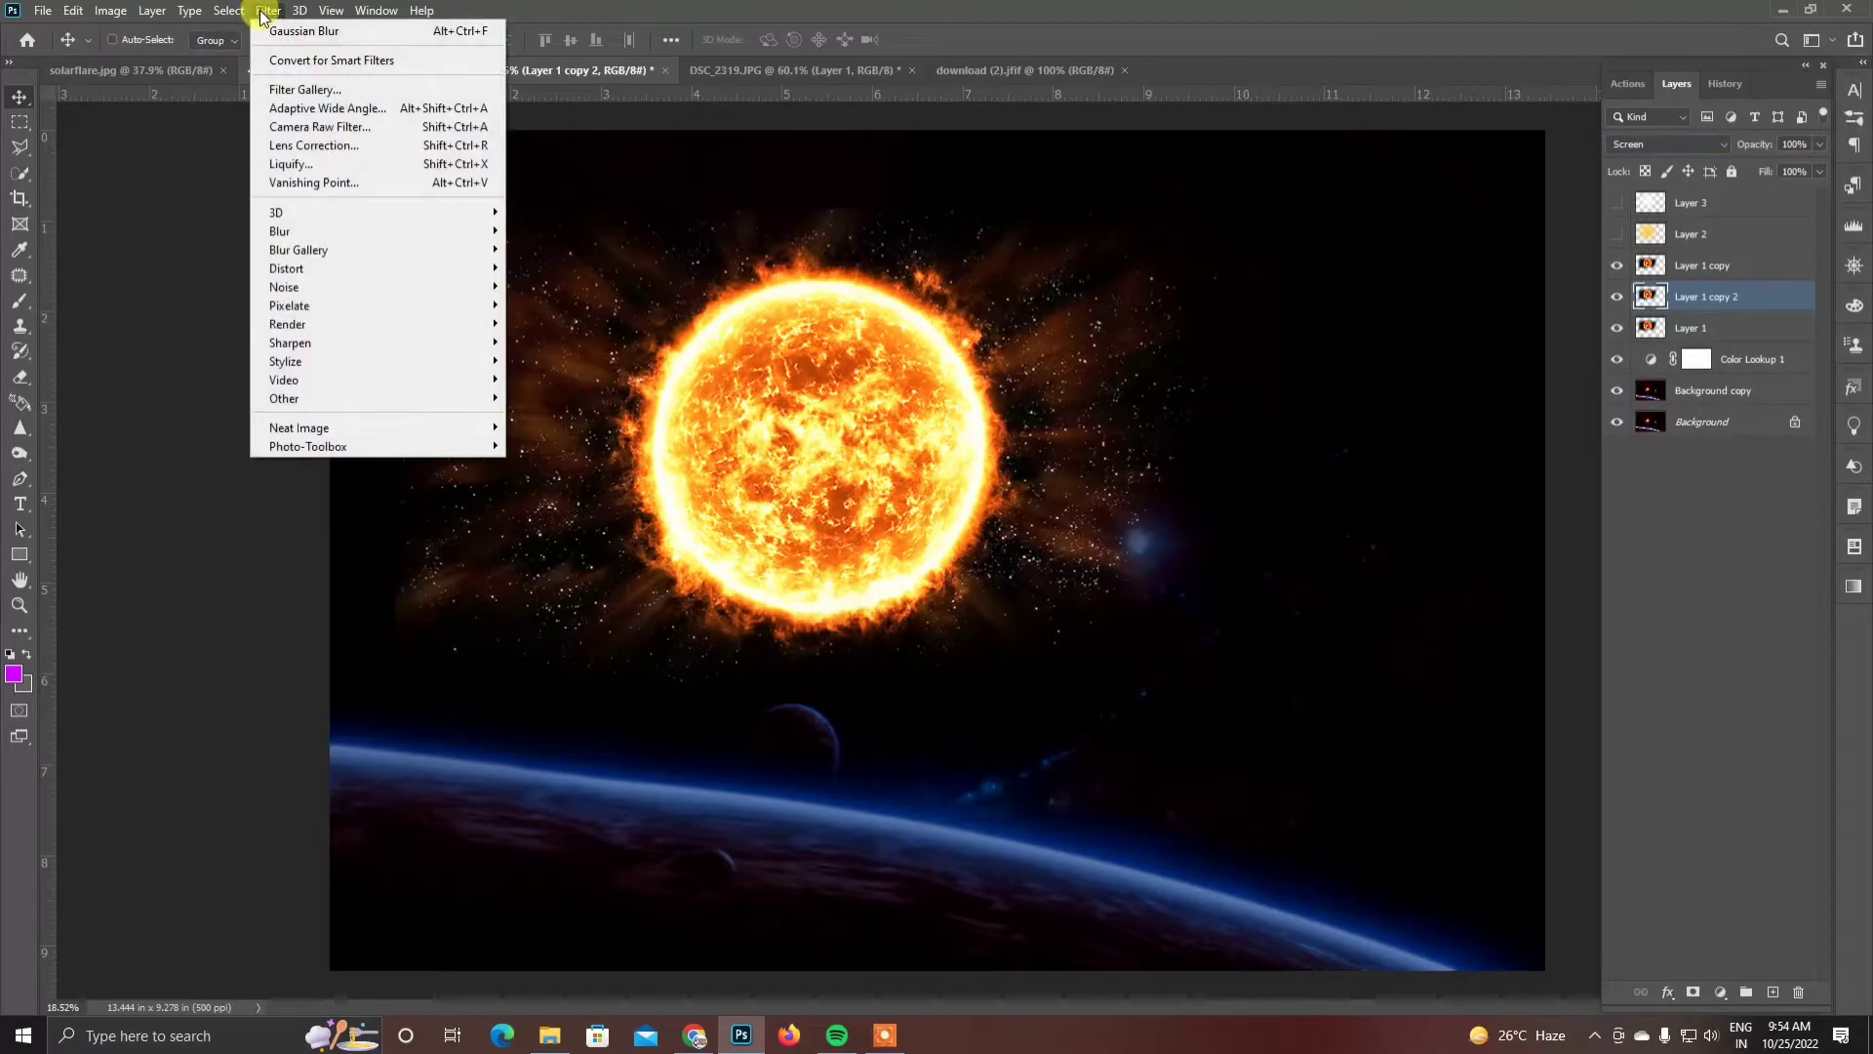
pyautogui.moveTo(339, 231)
pyautogui.click(558, 304)
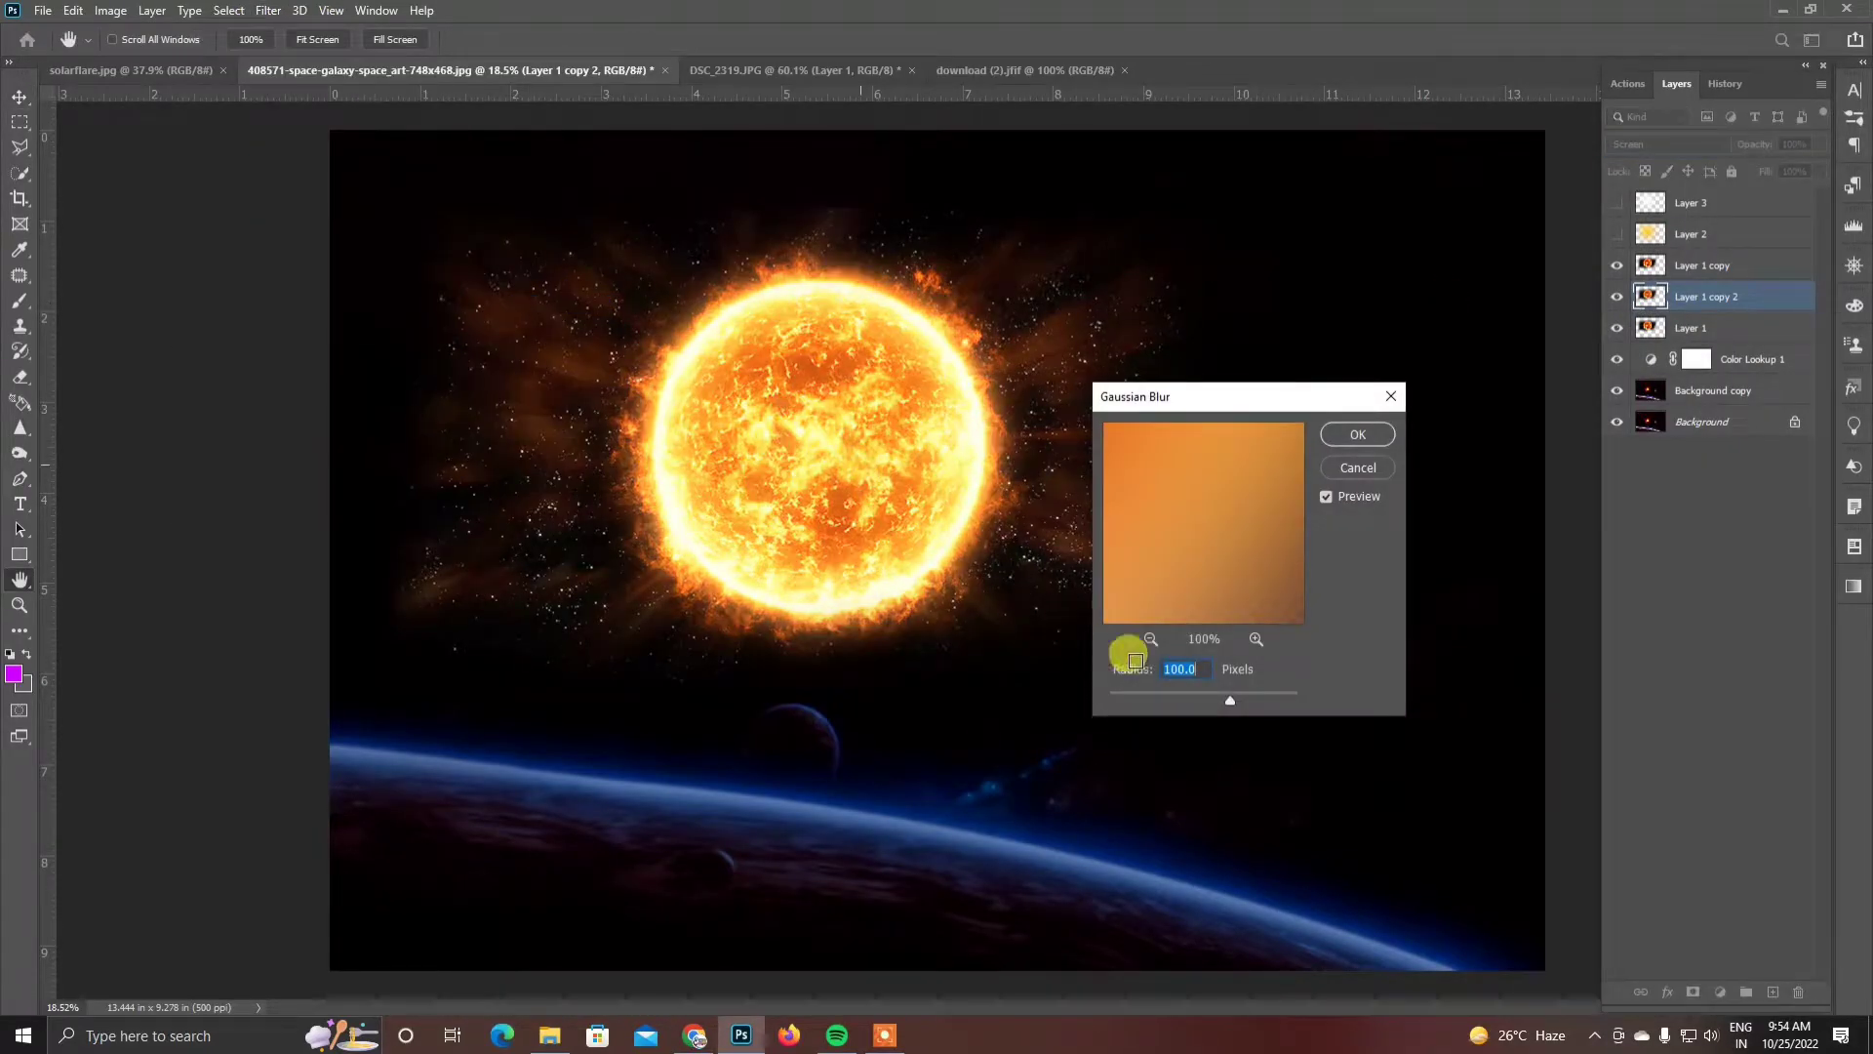
pyautogui.click(1366, 435)
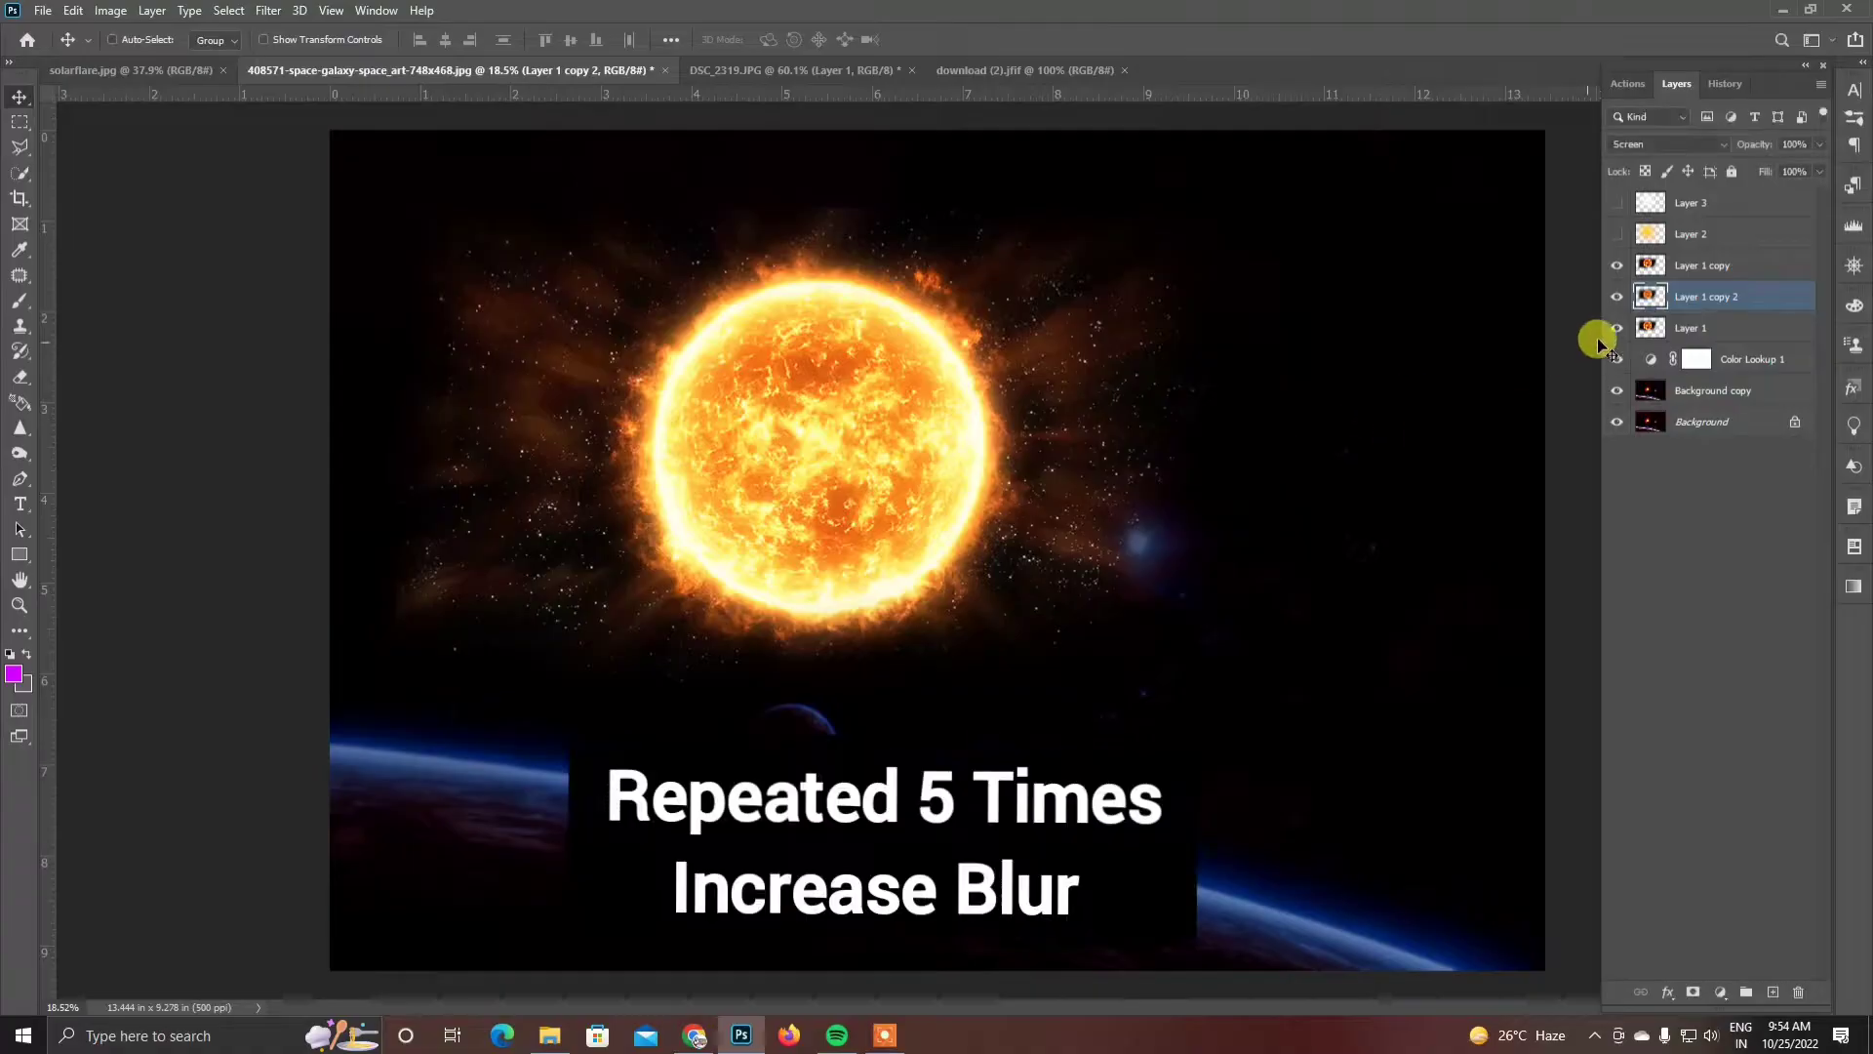
# - Make a third duplicate of Layer 1 and apply a Gaussian Blur with a radius of 150 pixels to it
pyautogui.click(1677, 329)
pyautogui.hotkey('ctrl', 'j')
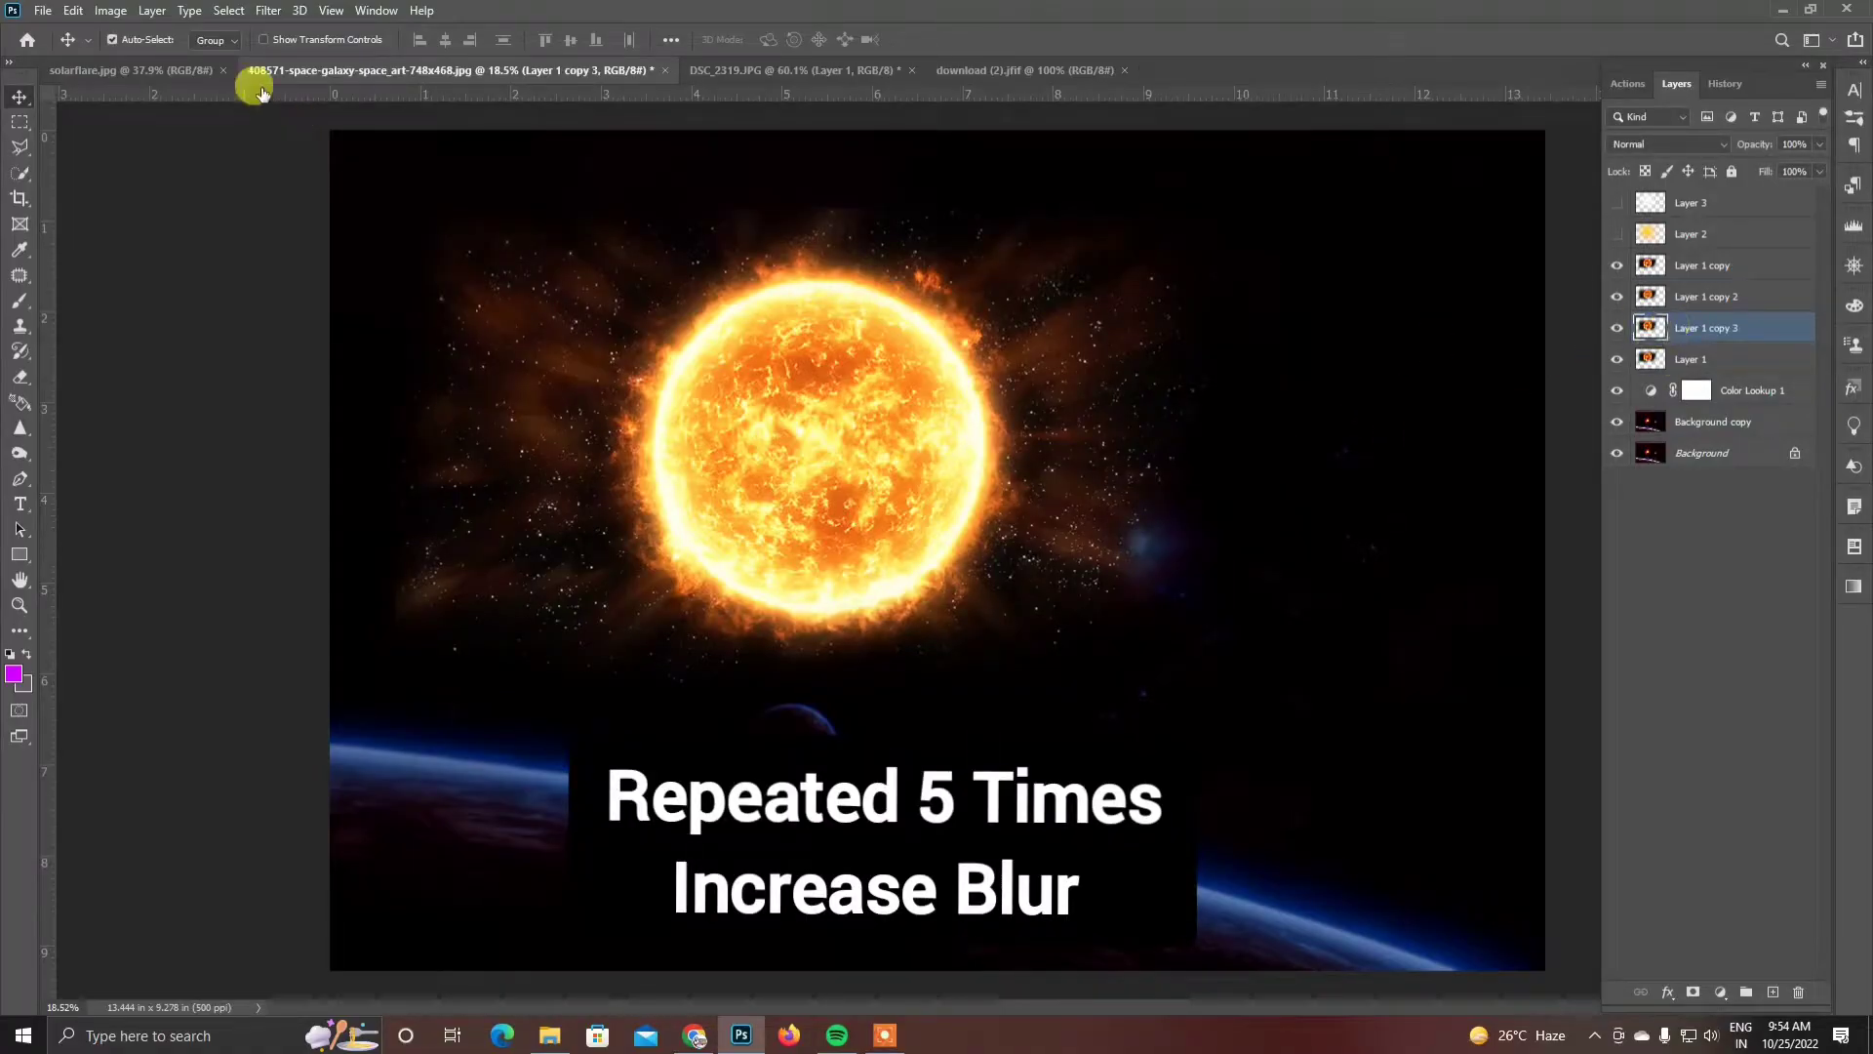
pyautogui.click(269, 10)
pyautogui.moveTo(296, 231)
pyautogui.click(568, 308)
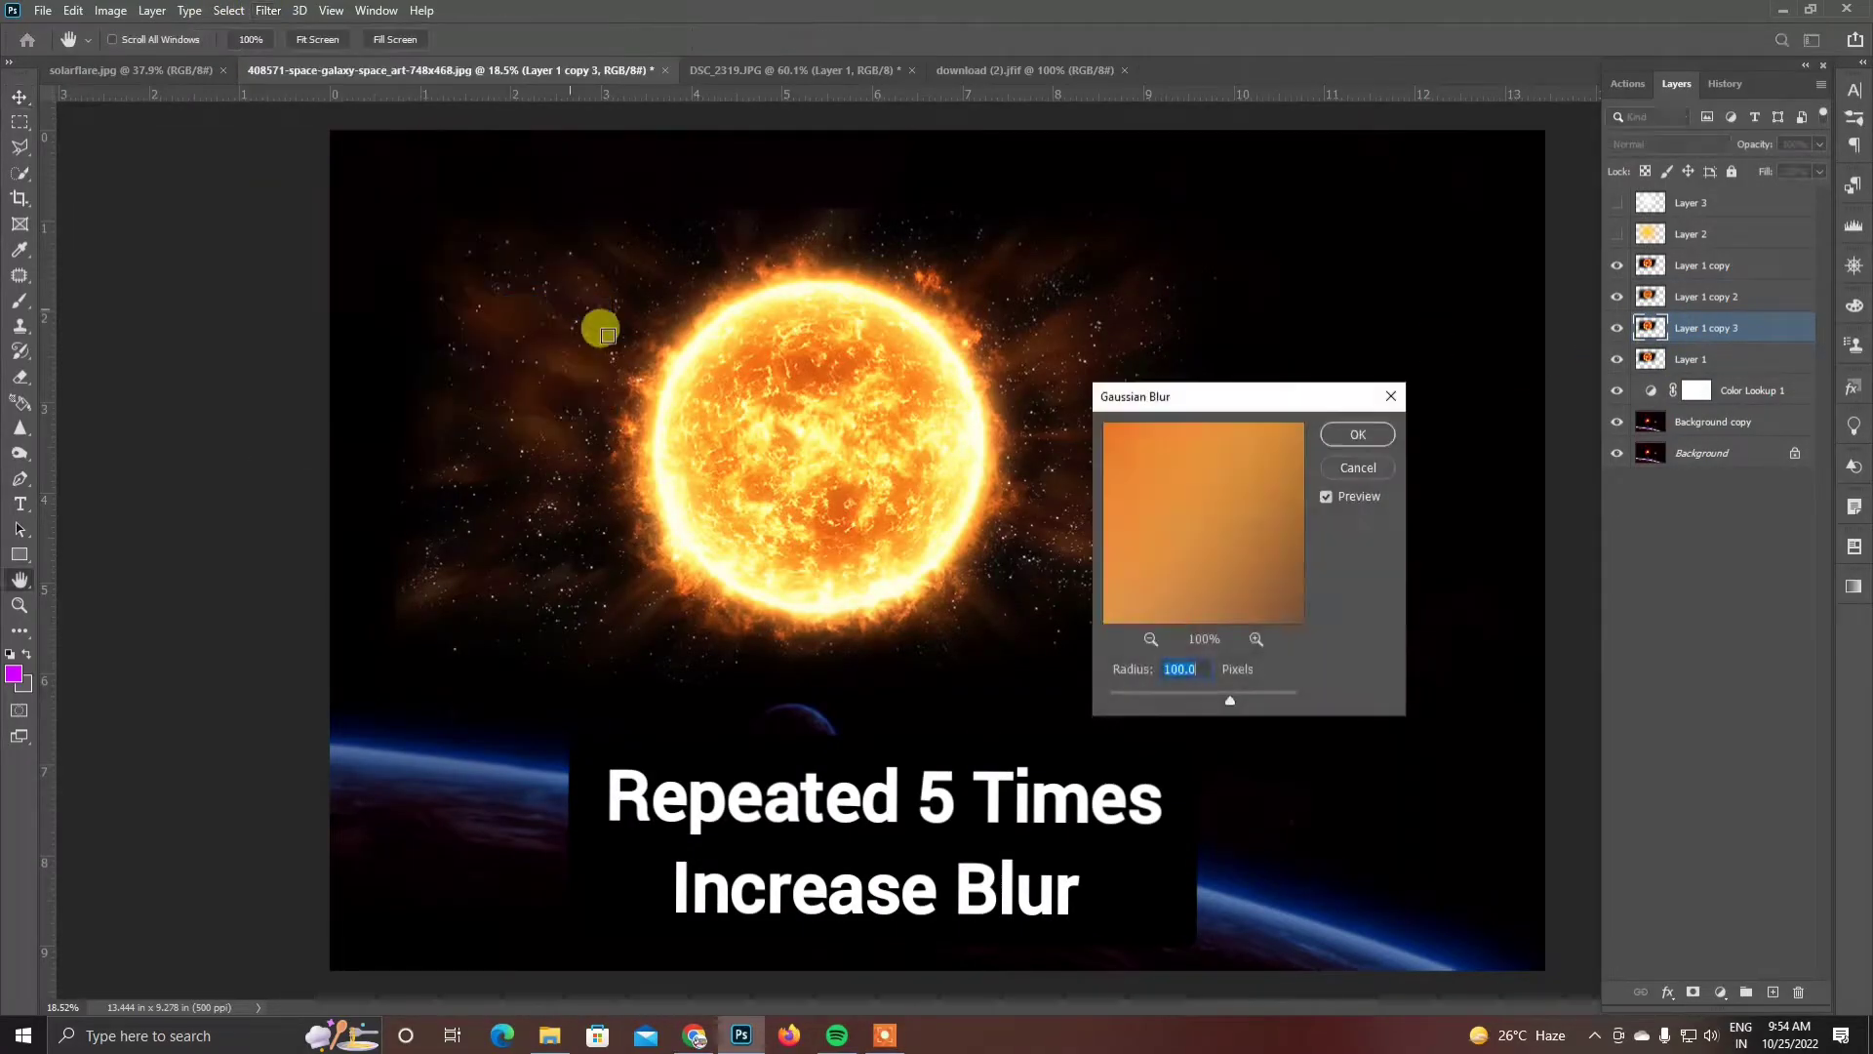
pyautogui.write('150')
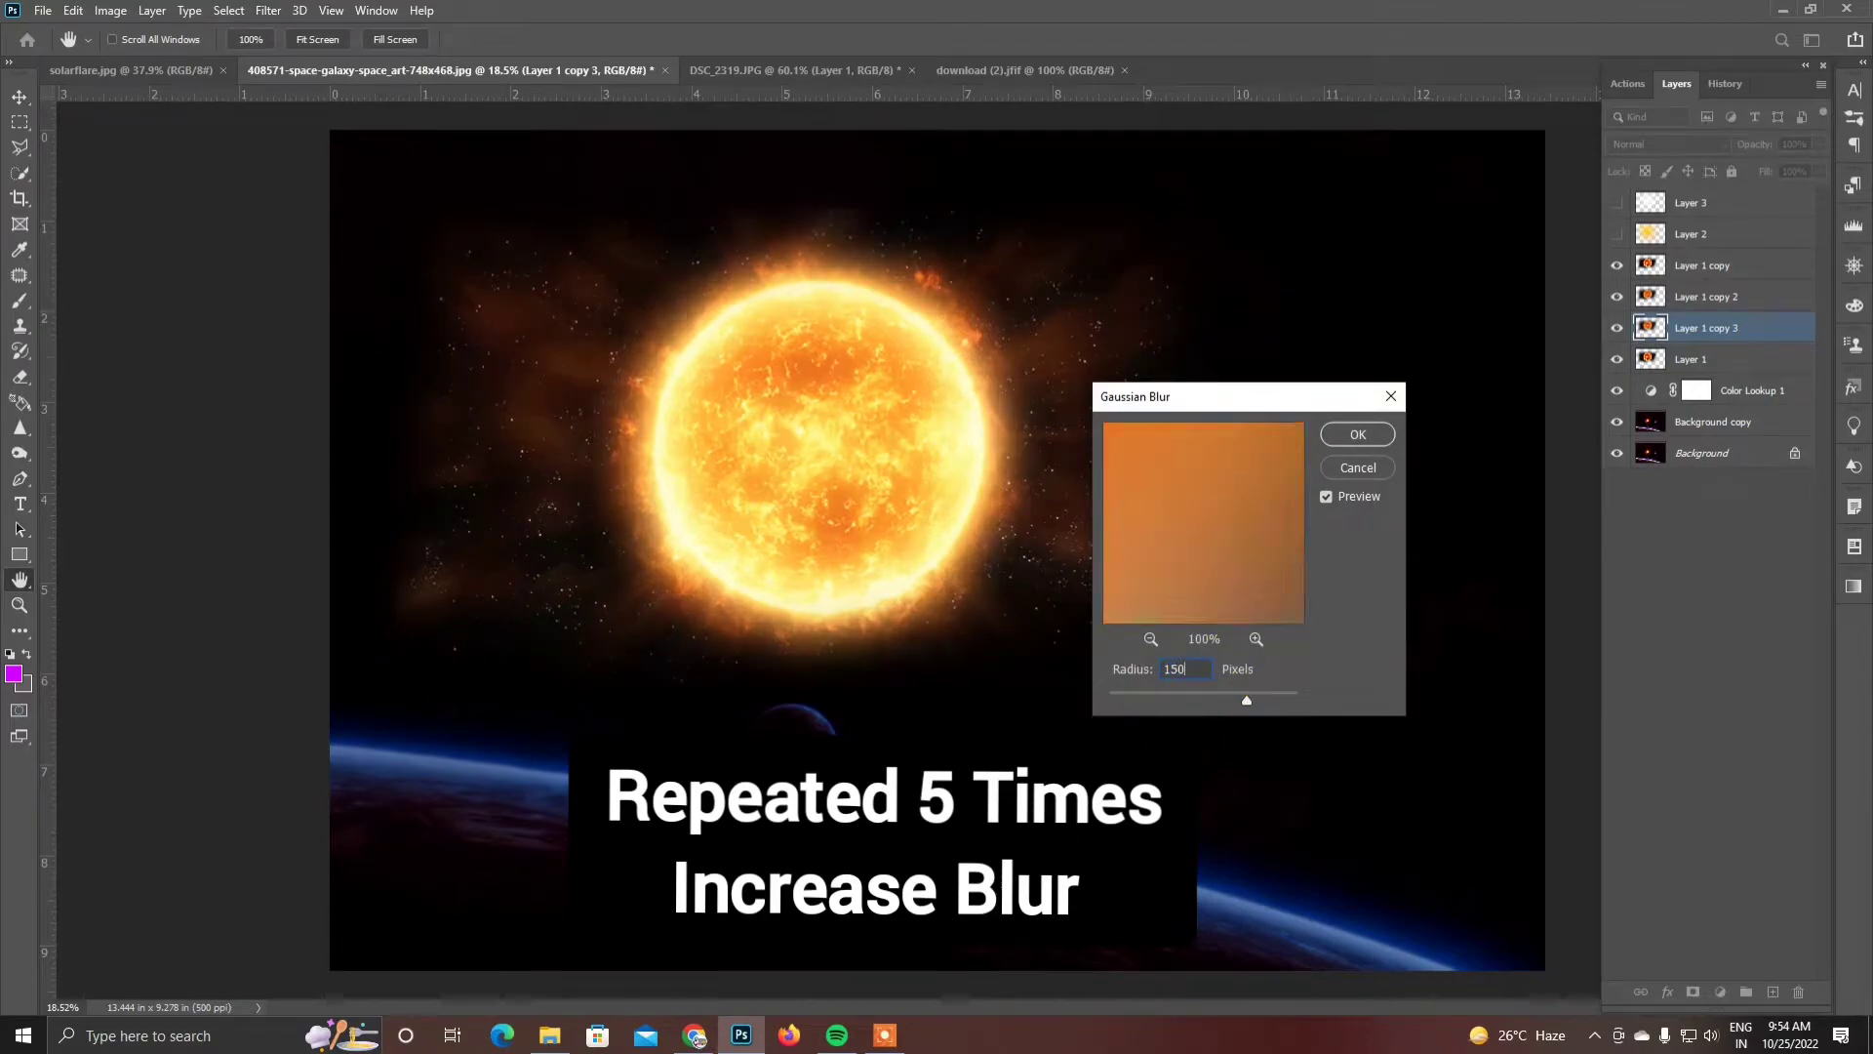
pyautogui.click(1356, 435)
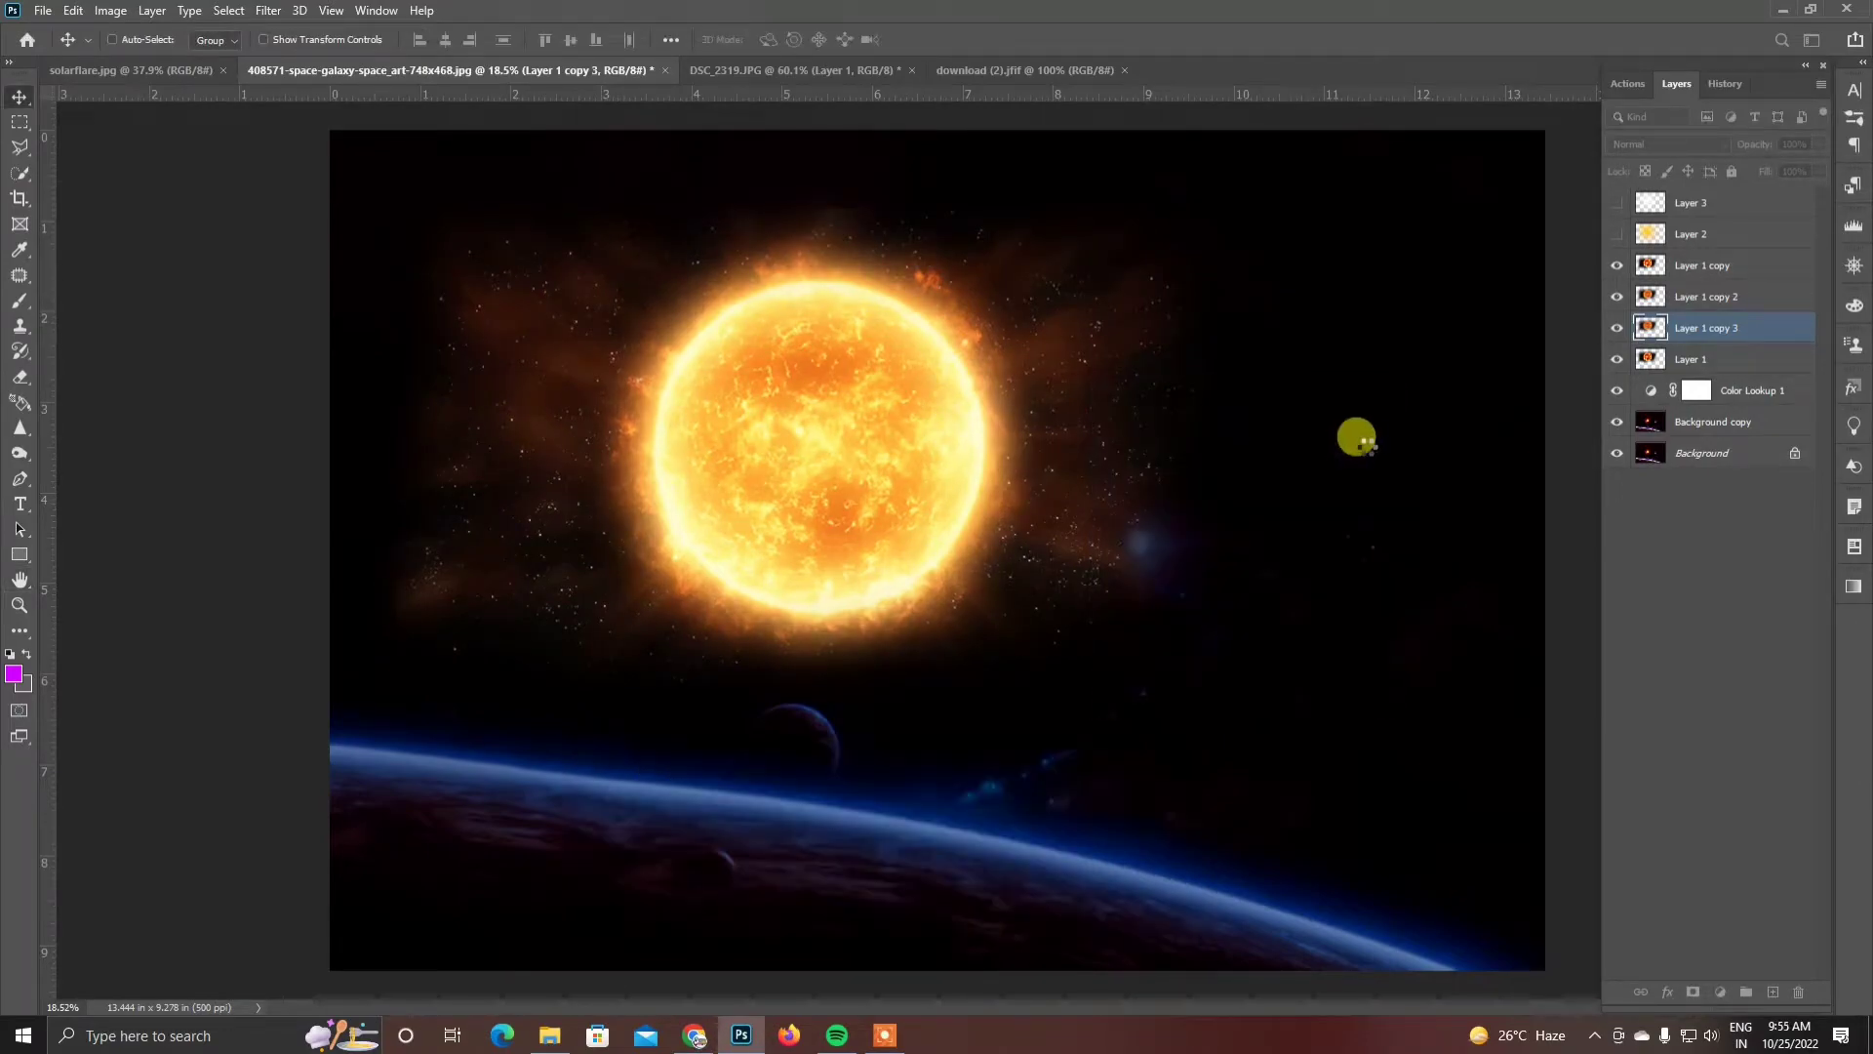
# - Make a fourth duplicate of Layer 1 and blur it with a 150-pixel Gaussian Blur
pyautogui.click(1685, 359)
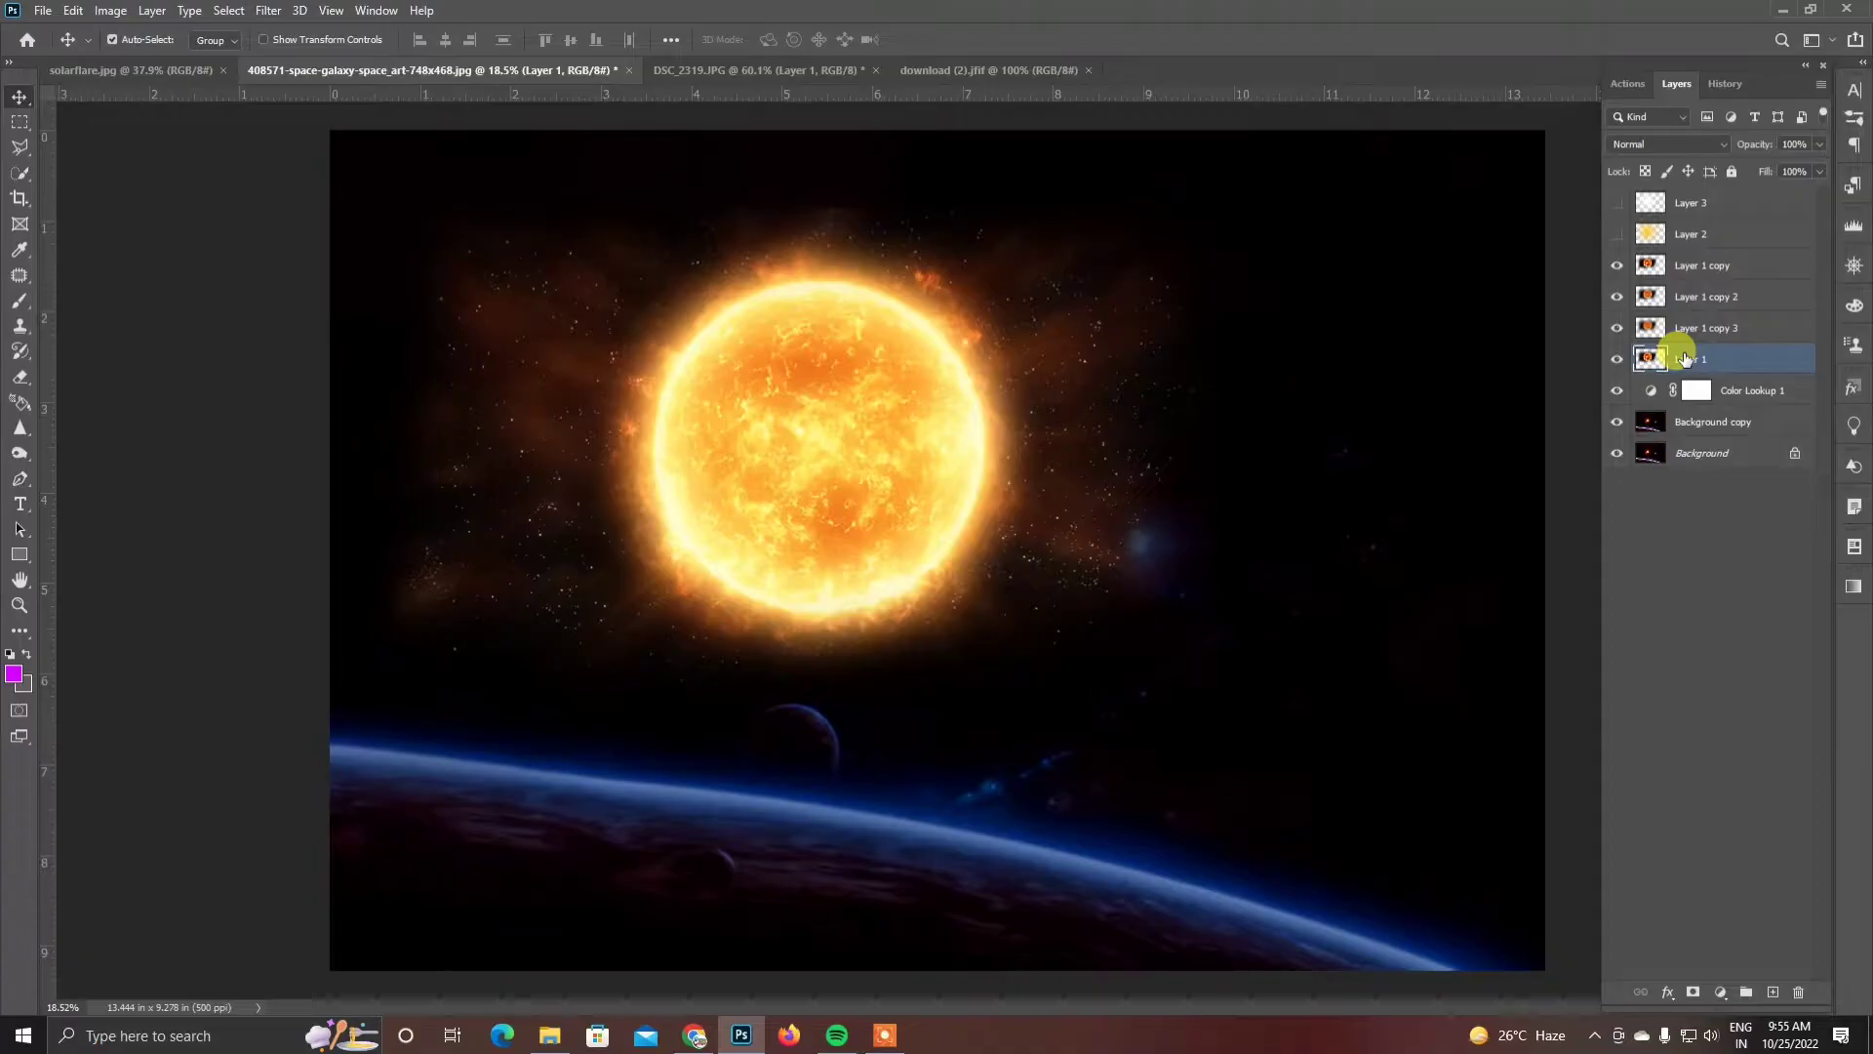
pyautogui.hotkey('ctrl', 'j')
pyautogui.click(268, 11)
pyautogui.moveTo(490, 239)
pyautogui.click(551, 305)
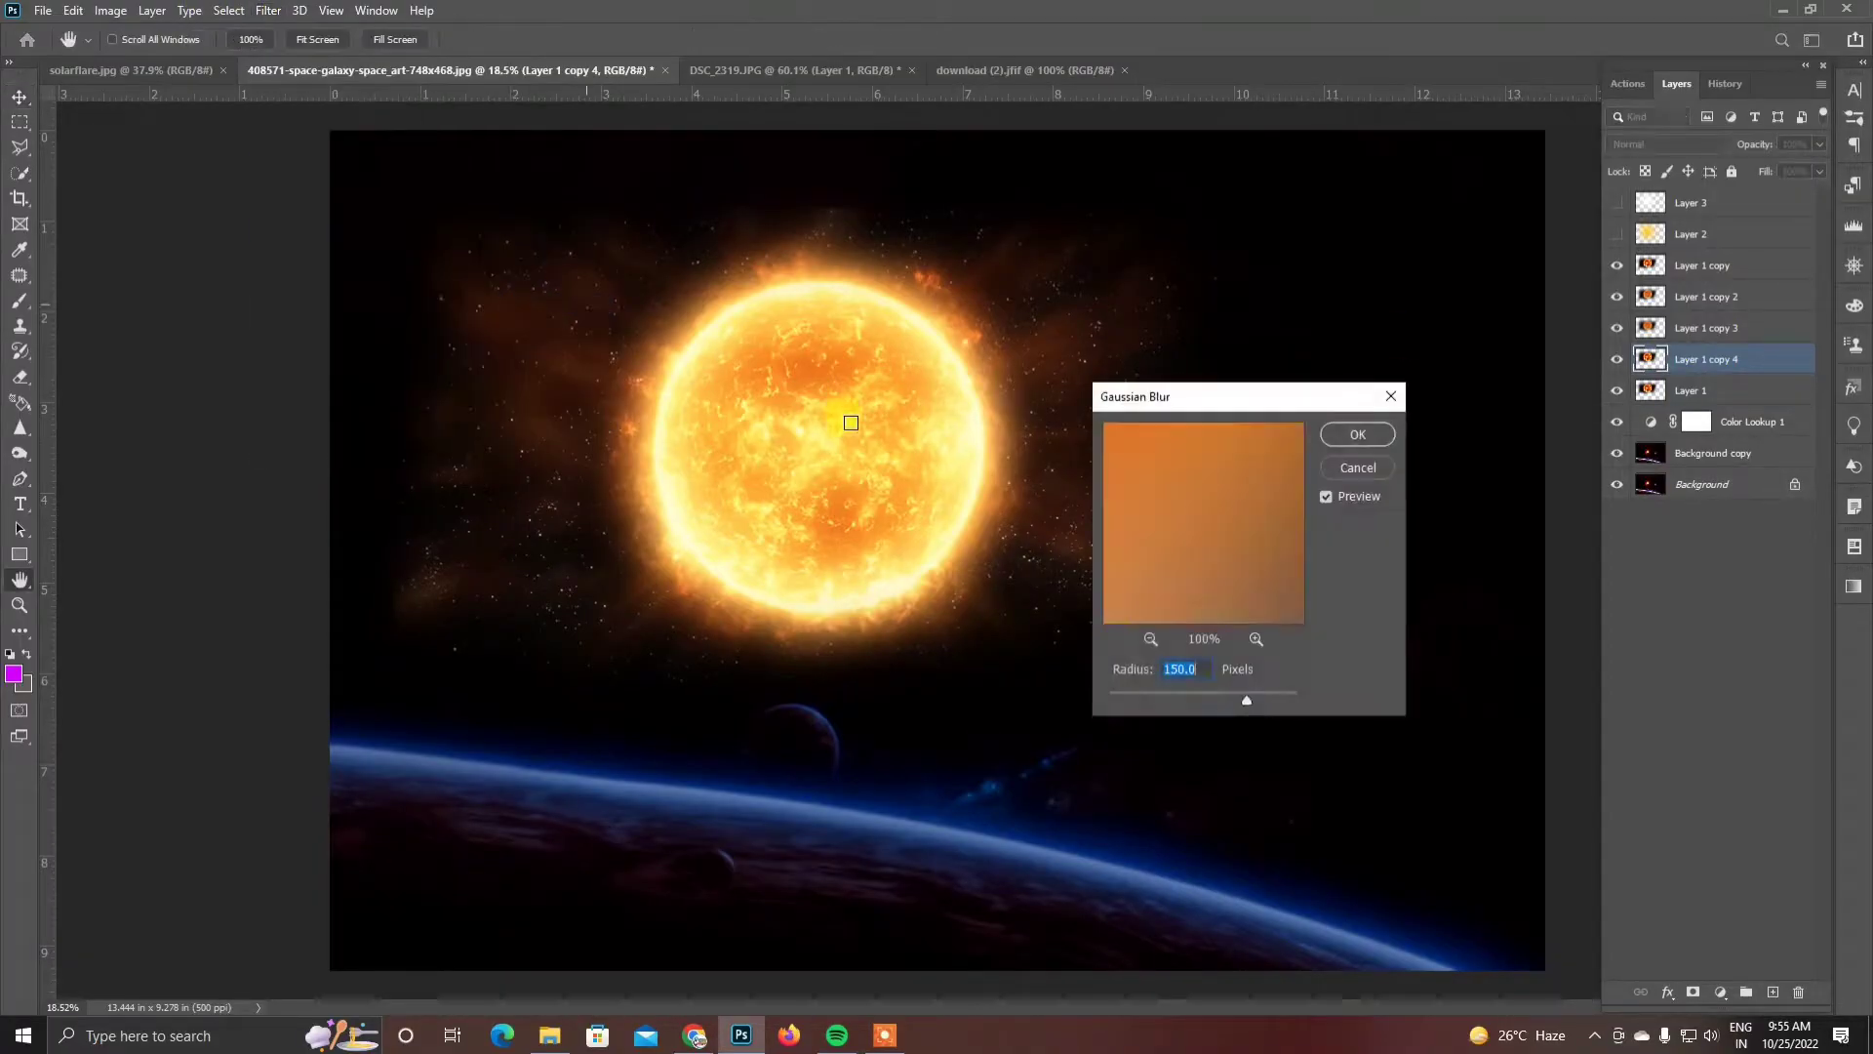
pyautogui.click(1355, 437)
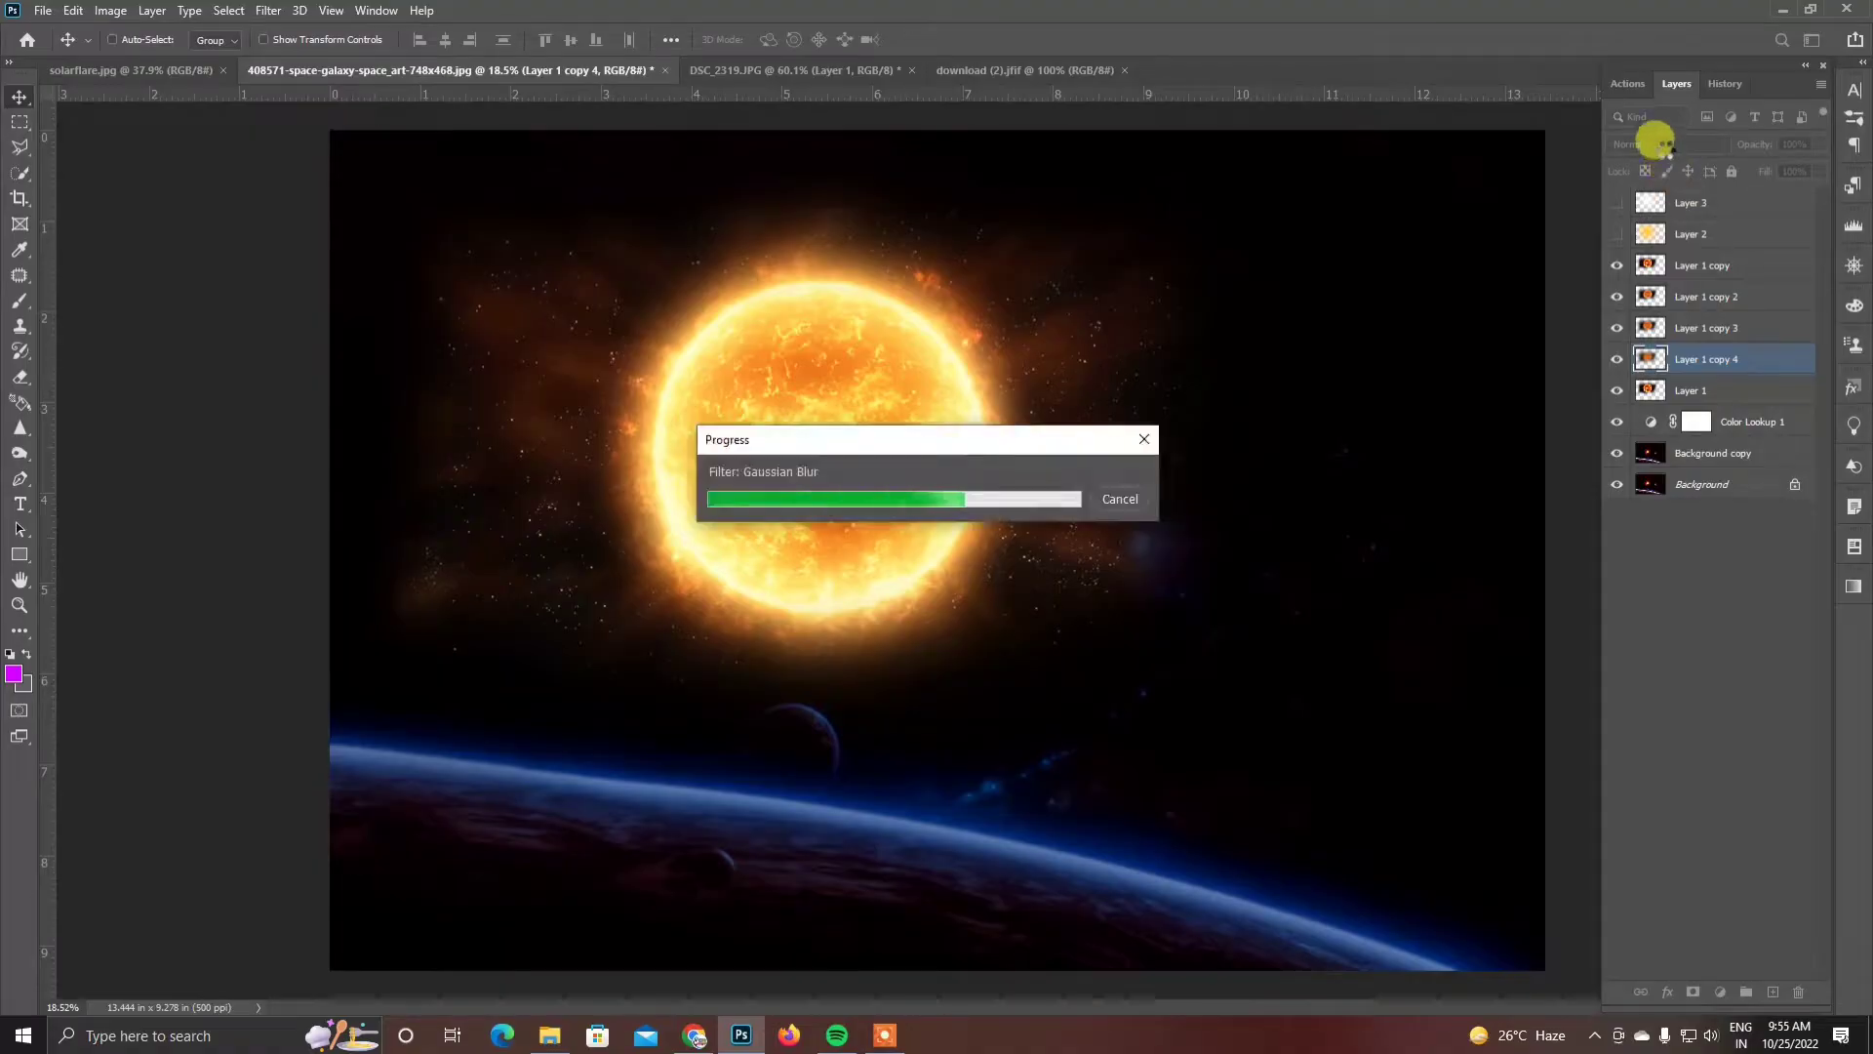
# - Set the blend mode of Layer 1 copy 4 to Darken
pyautogui.click(1661, 144)
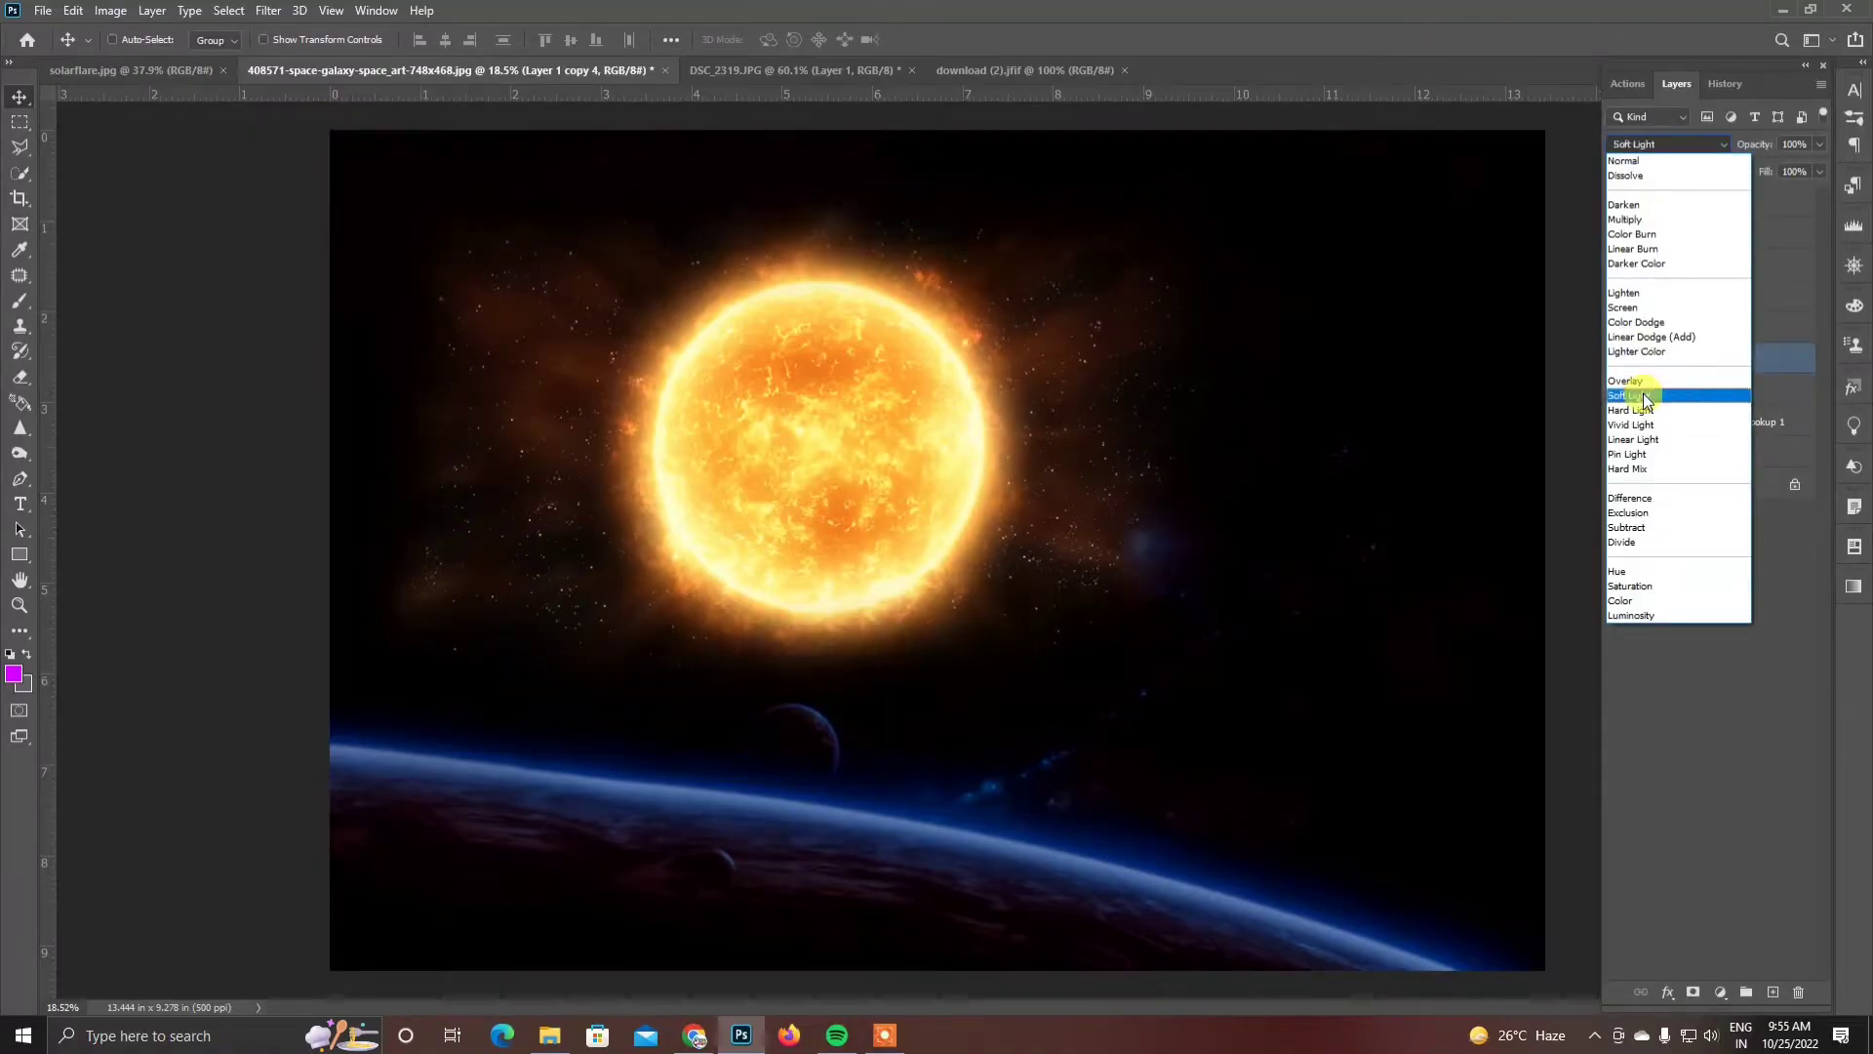
pyautogui.click(1649, 204)
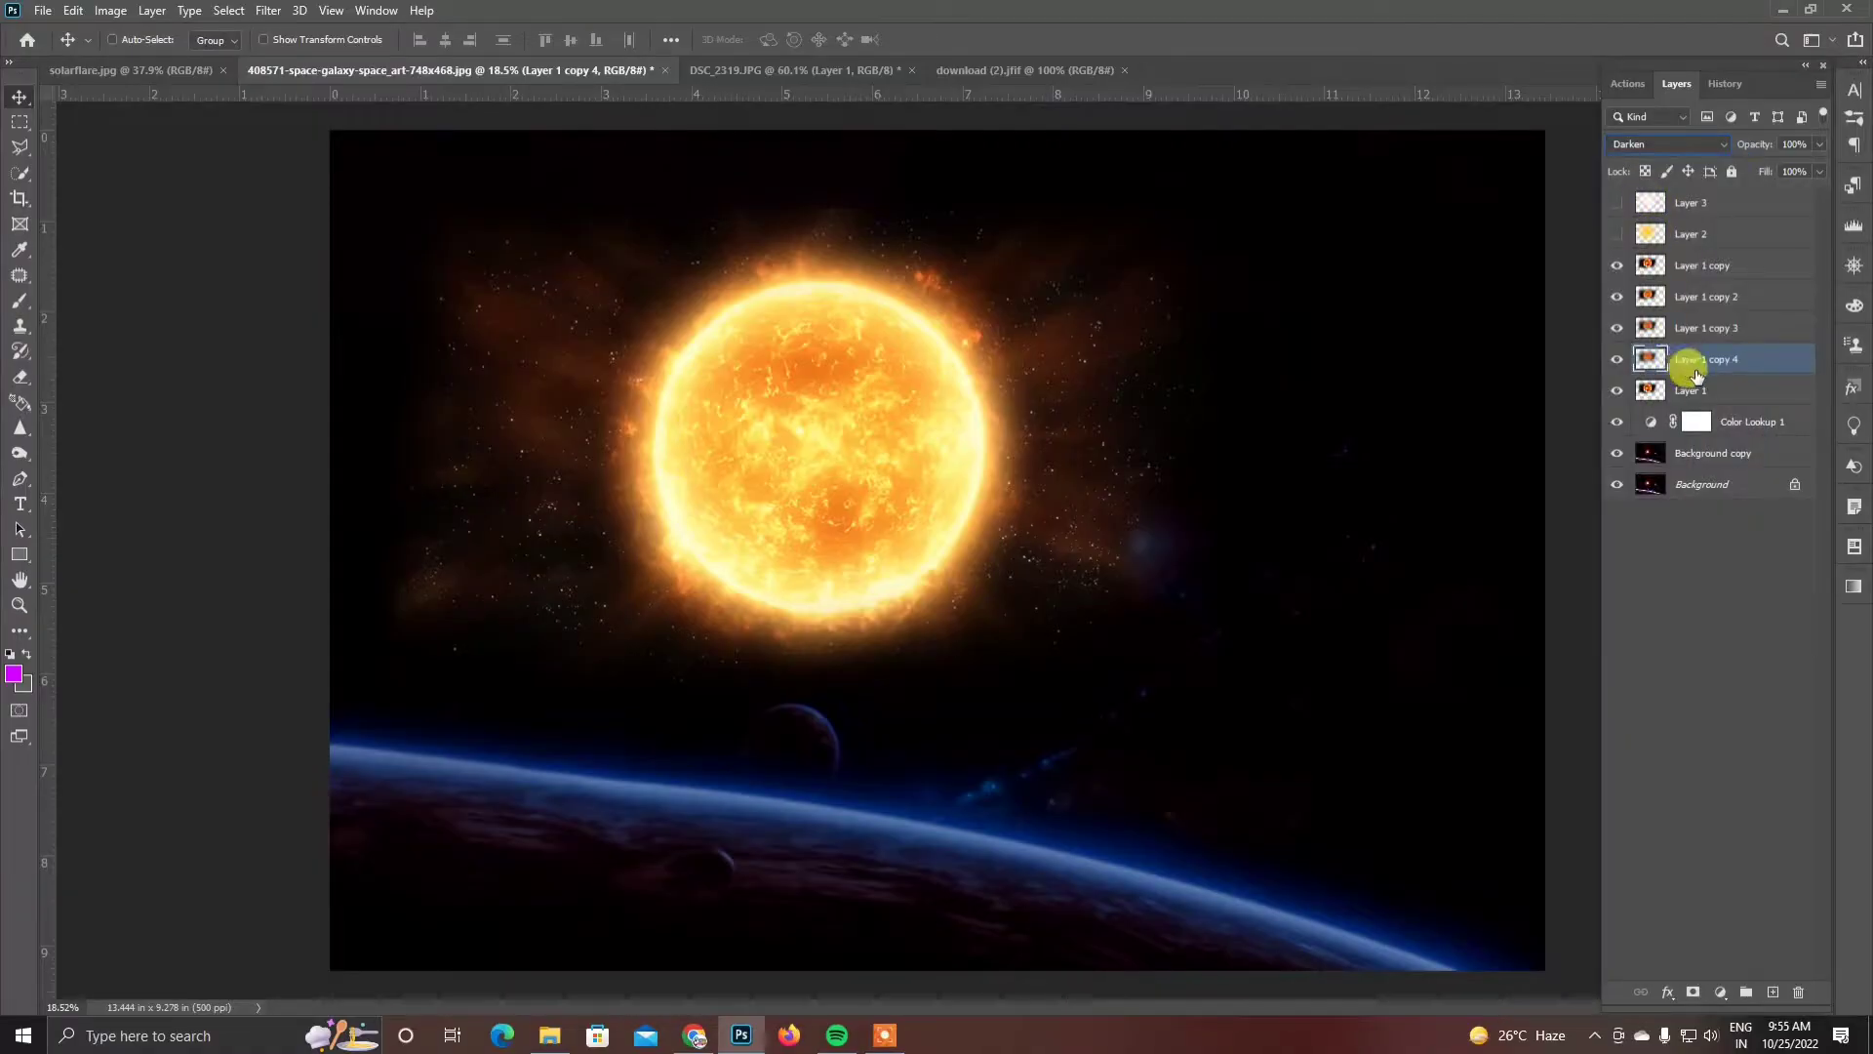
# - Merge the four copies of Layer 1 into a single layer and open its blend mode choices
pyautogui.keyDown('shift'); pyautogui.click(1670, 275); pyautogui.keyUp('shift')
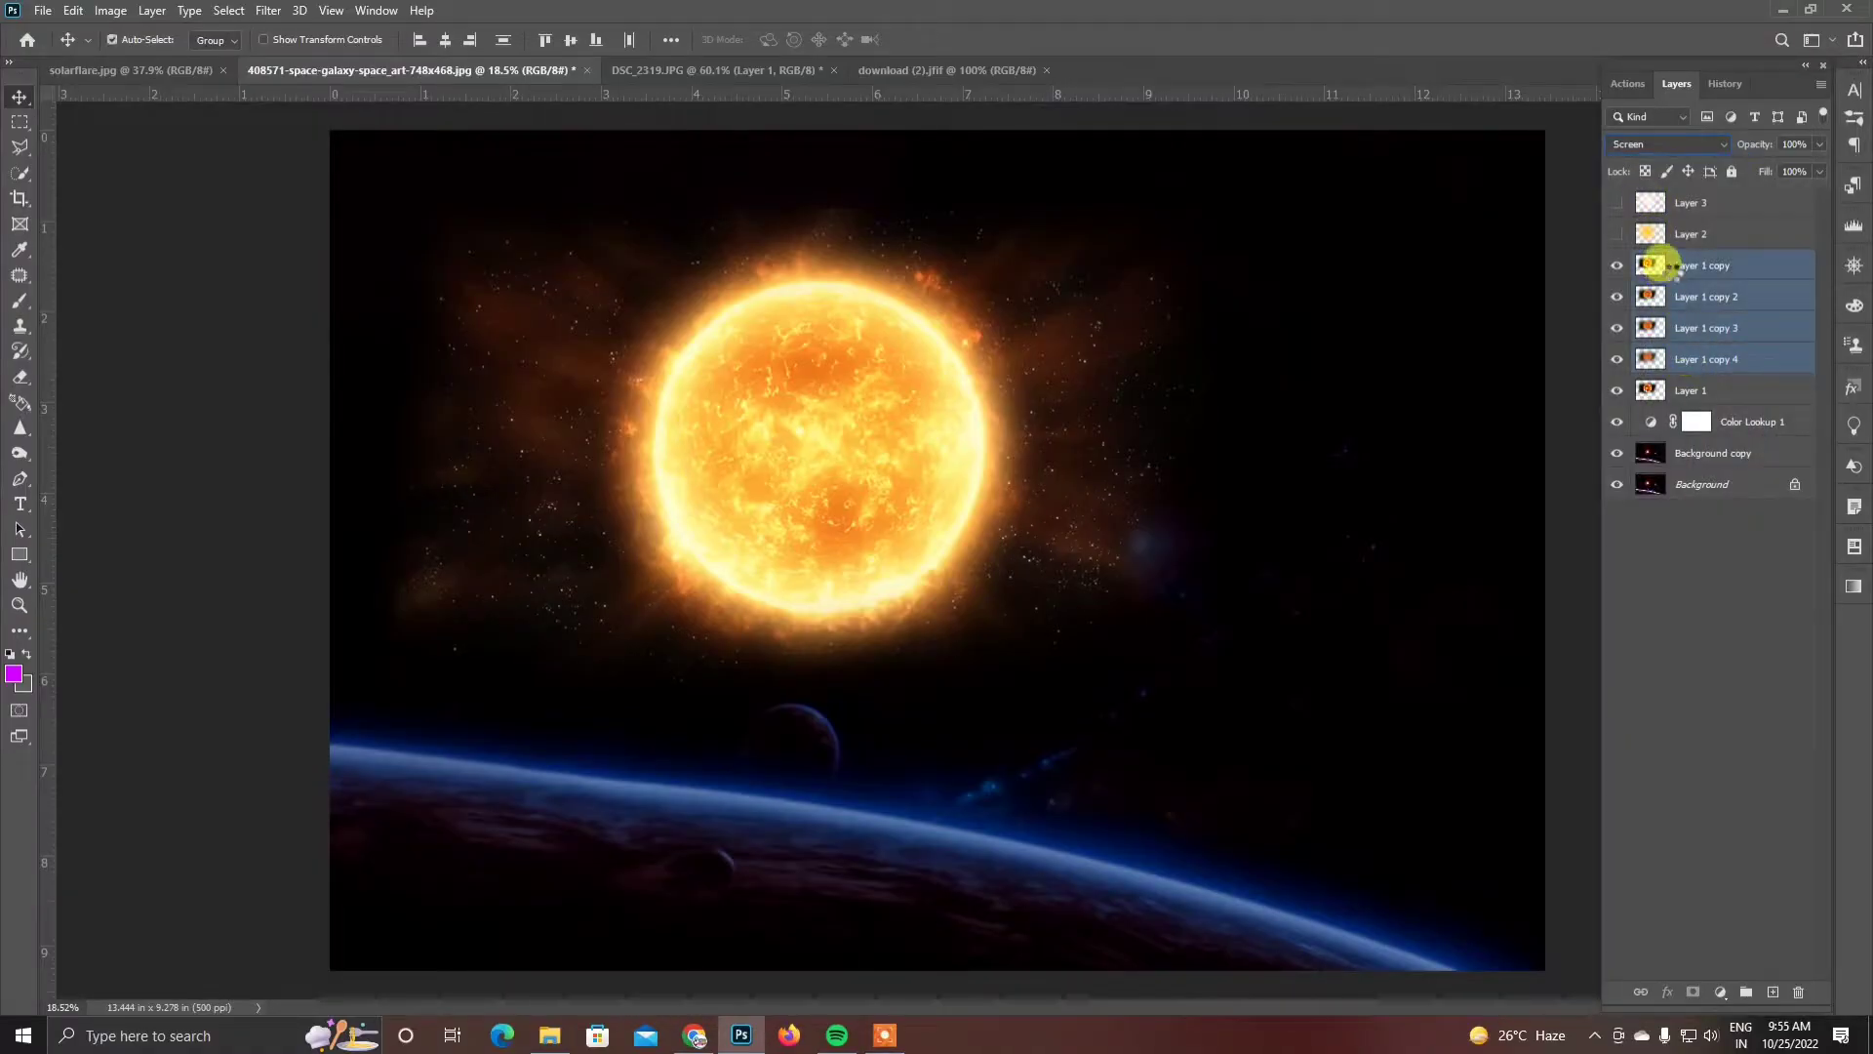
pyautogui.hotkey('ctrl', 'e')
pyautogui.click(1668, 144)
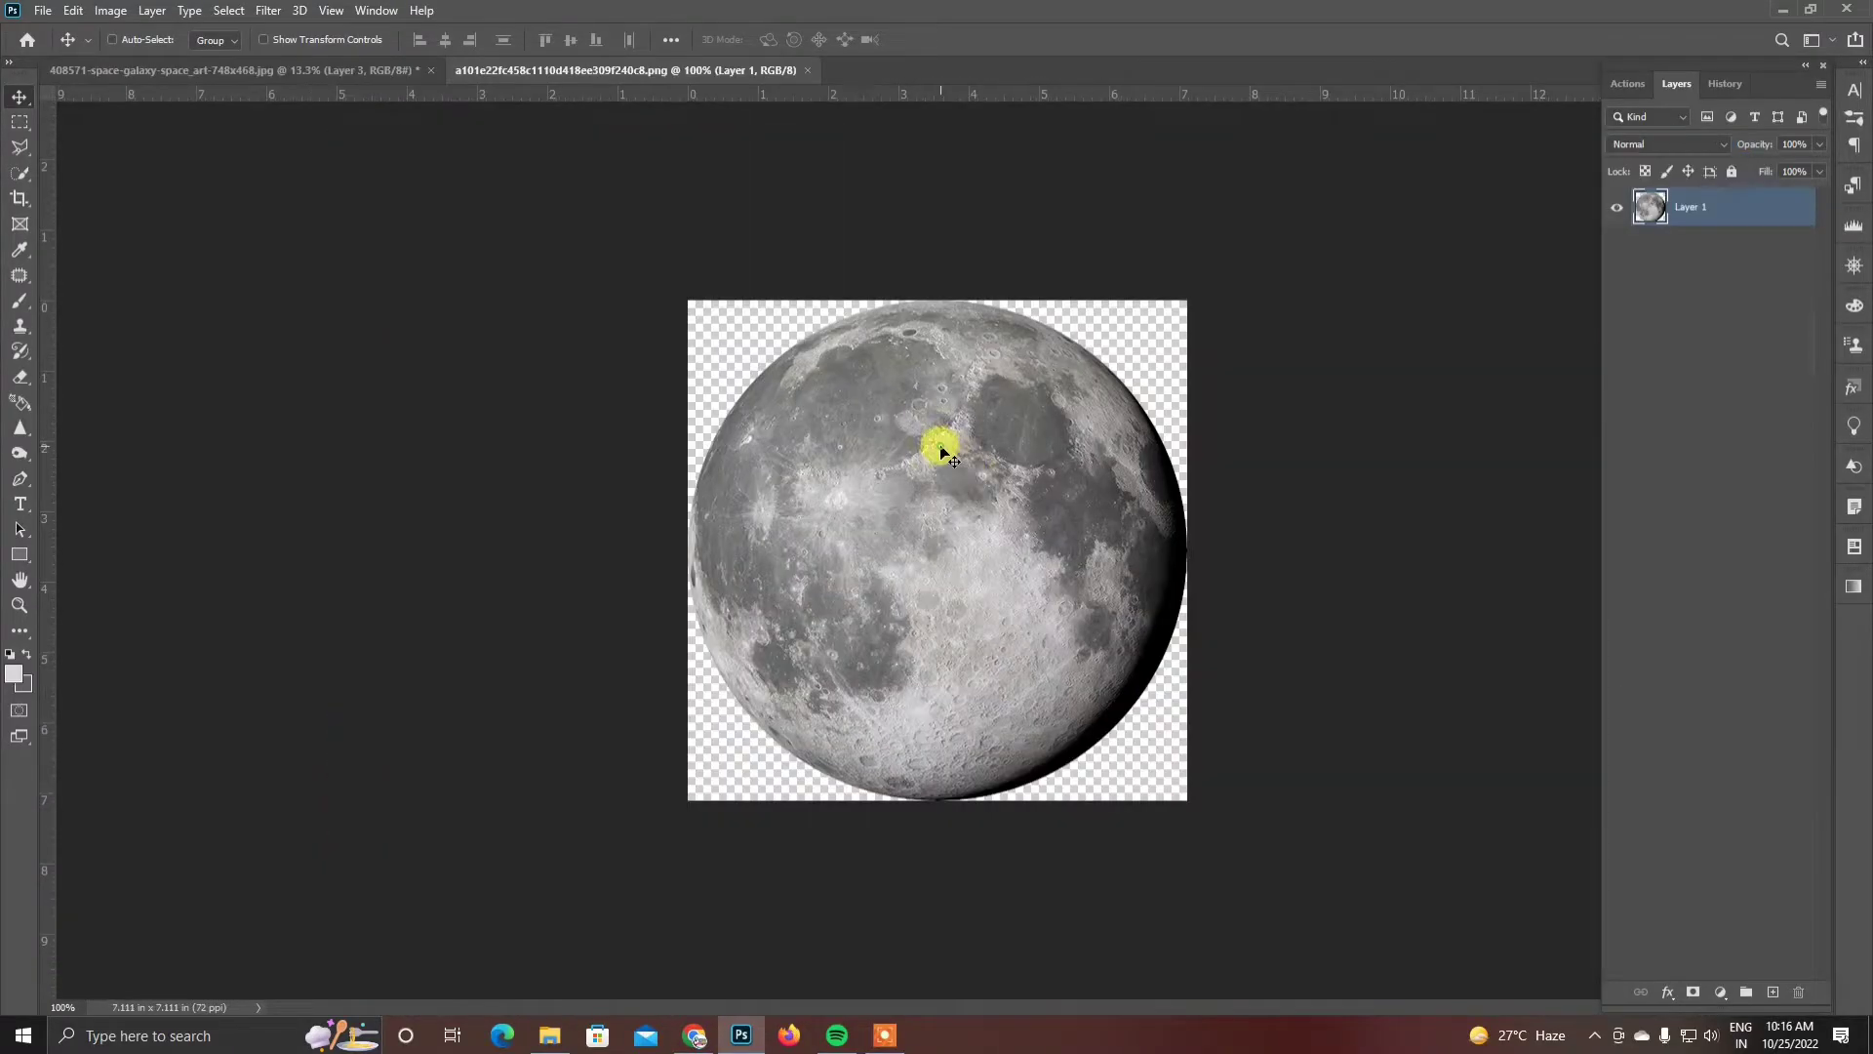
# - Bring the moon image into the galaxy document, scale it to about 3.5 in wide and position it overlapping the sun
pyautogui.moveTo(941, 441); pyautogui.dragTo(1191, 592)
pyautogui.hotkey('ctrl', 't')
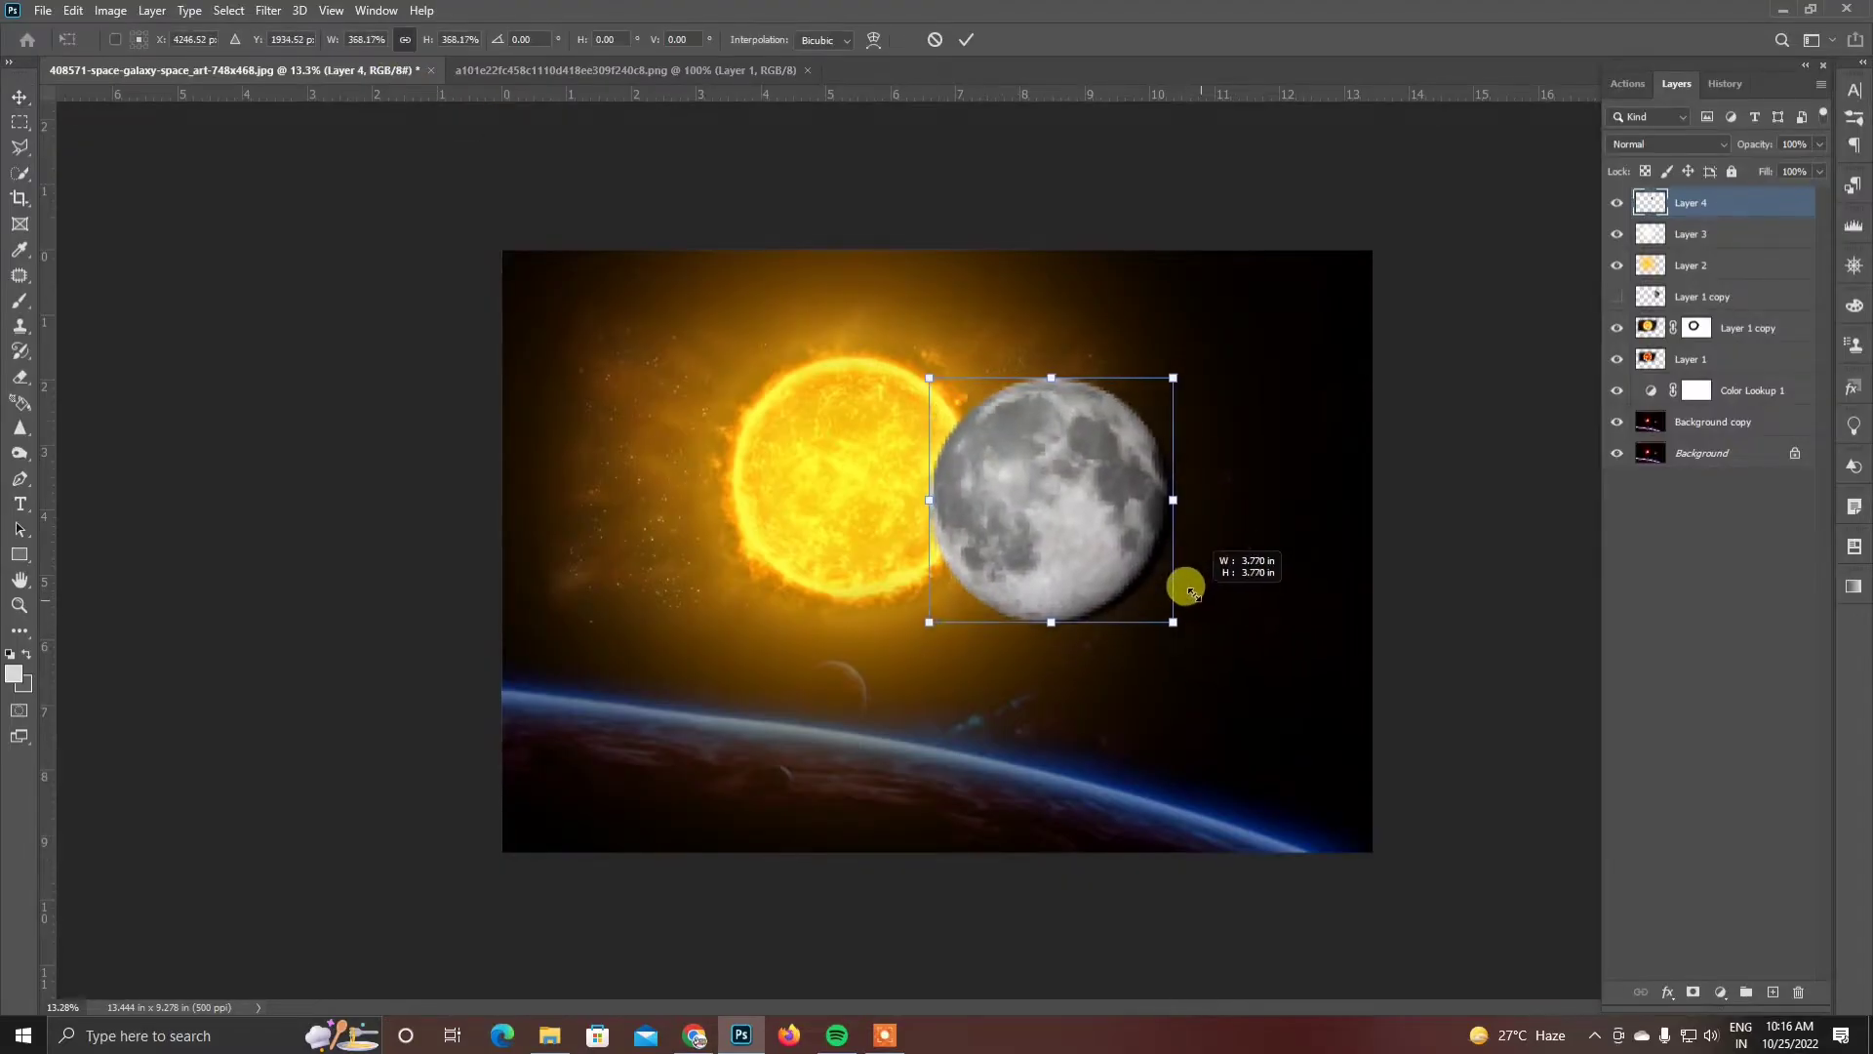
pyautogui.moveTo(1107, 542); pyautogui.dragTo(899, 514)
pyautogui.moveTo(965, 593); pyautogui.dragTo(953, 576)
pyautogui.press('Return')
pyautogui.moveTo(868, 491); pyautogui.dragTo(1019, 498)
pyautogui.scroll(5, 1013, 472)
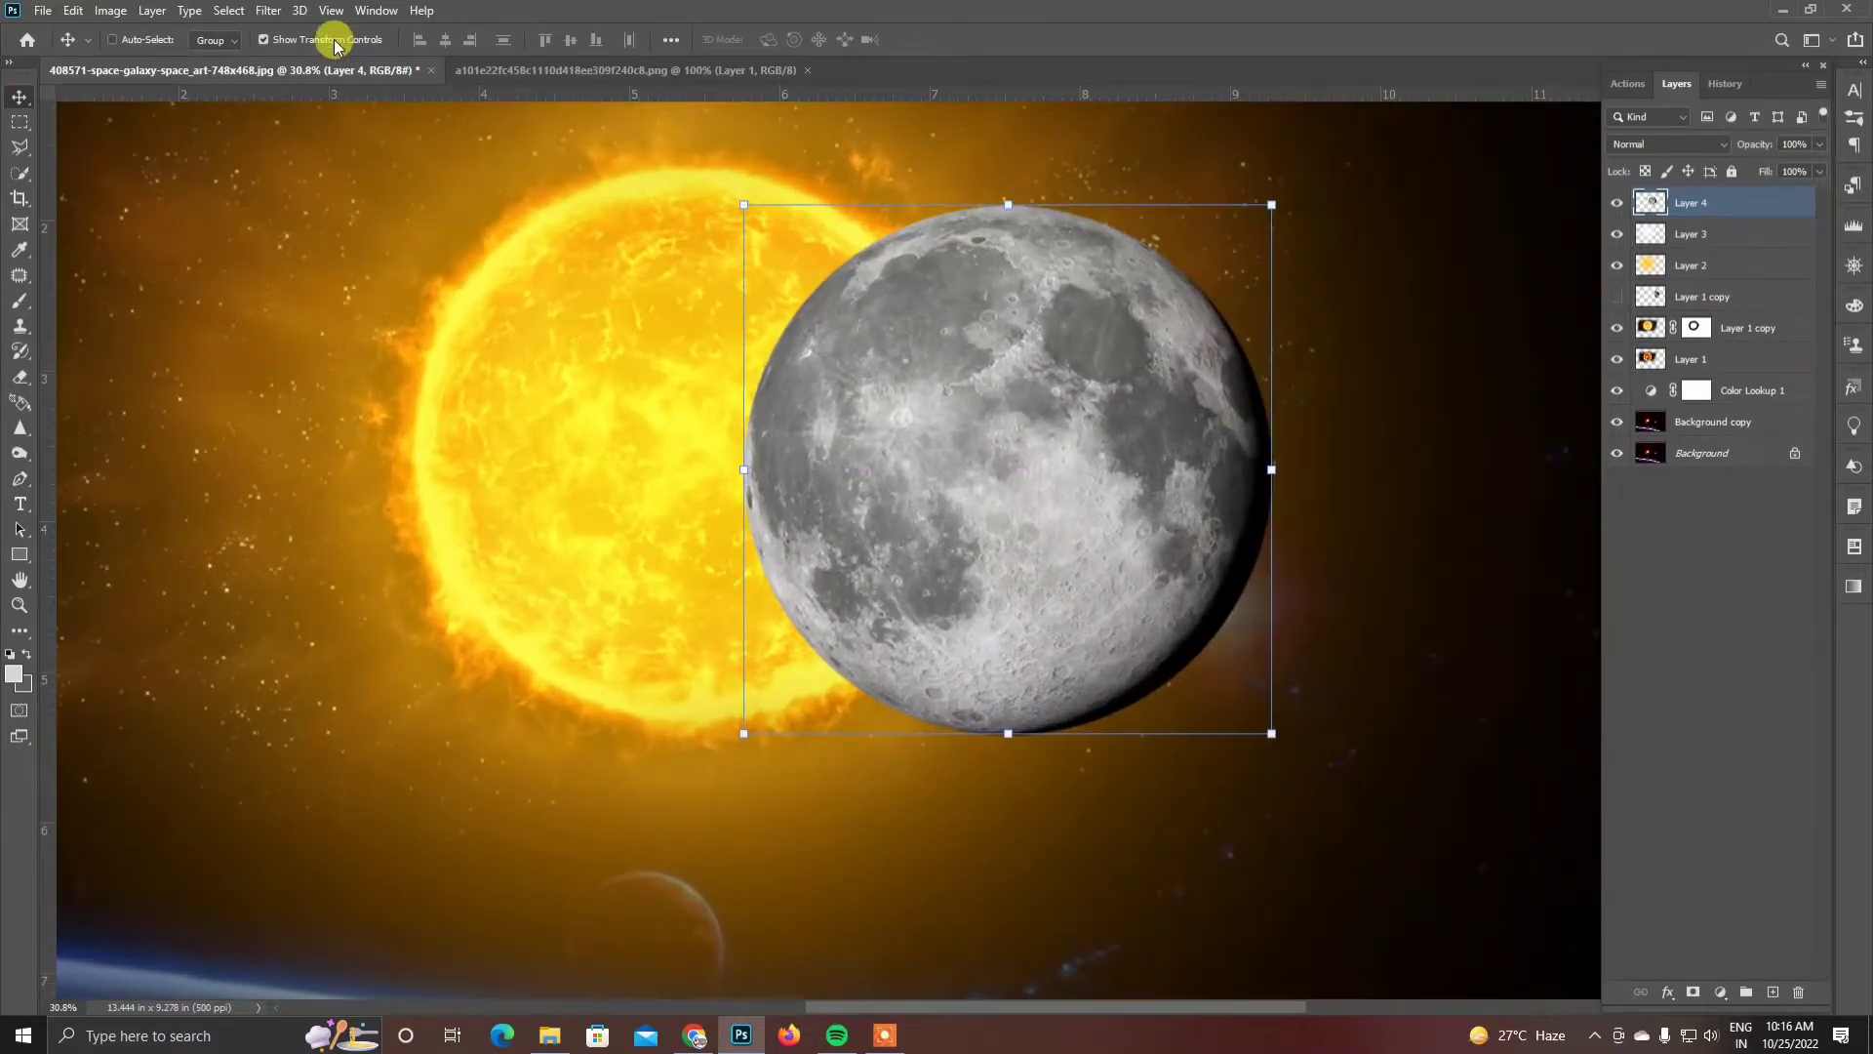
pyautogui.click(330, 39)
pyautogui.scroll(-3, 1054, 629)
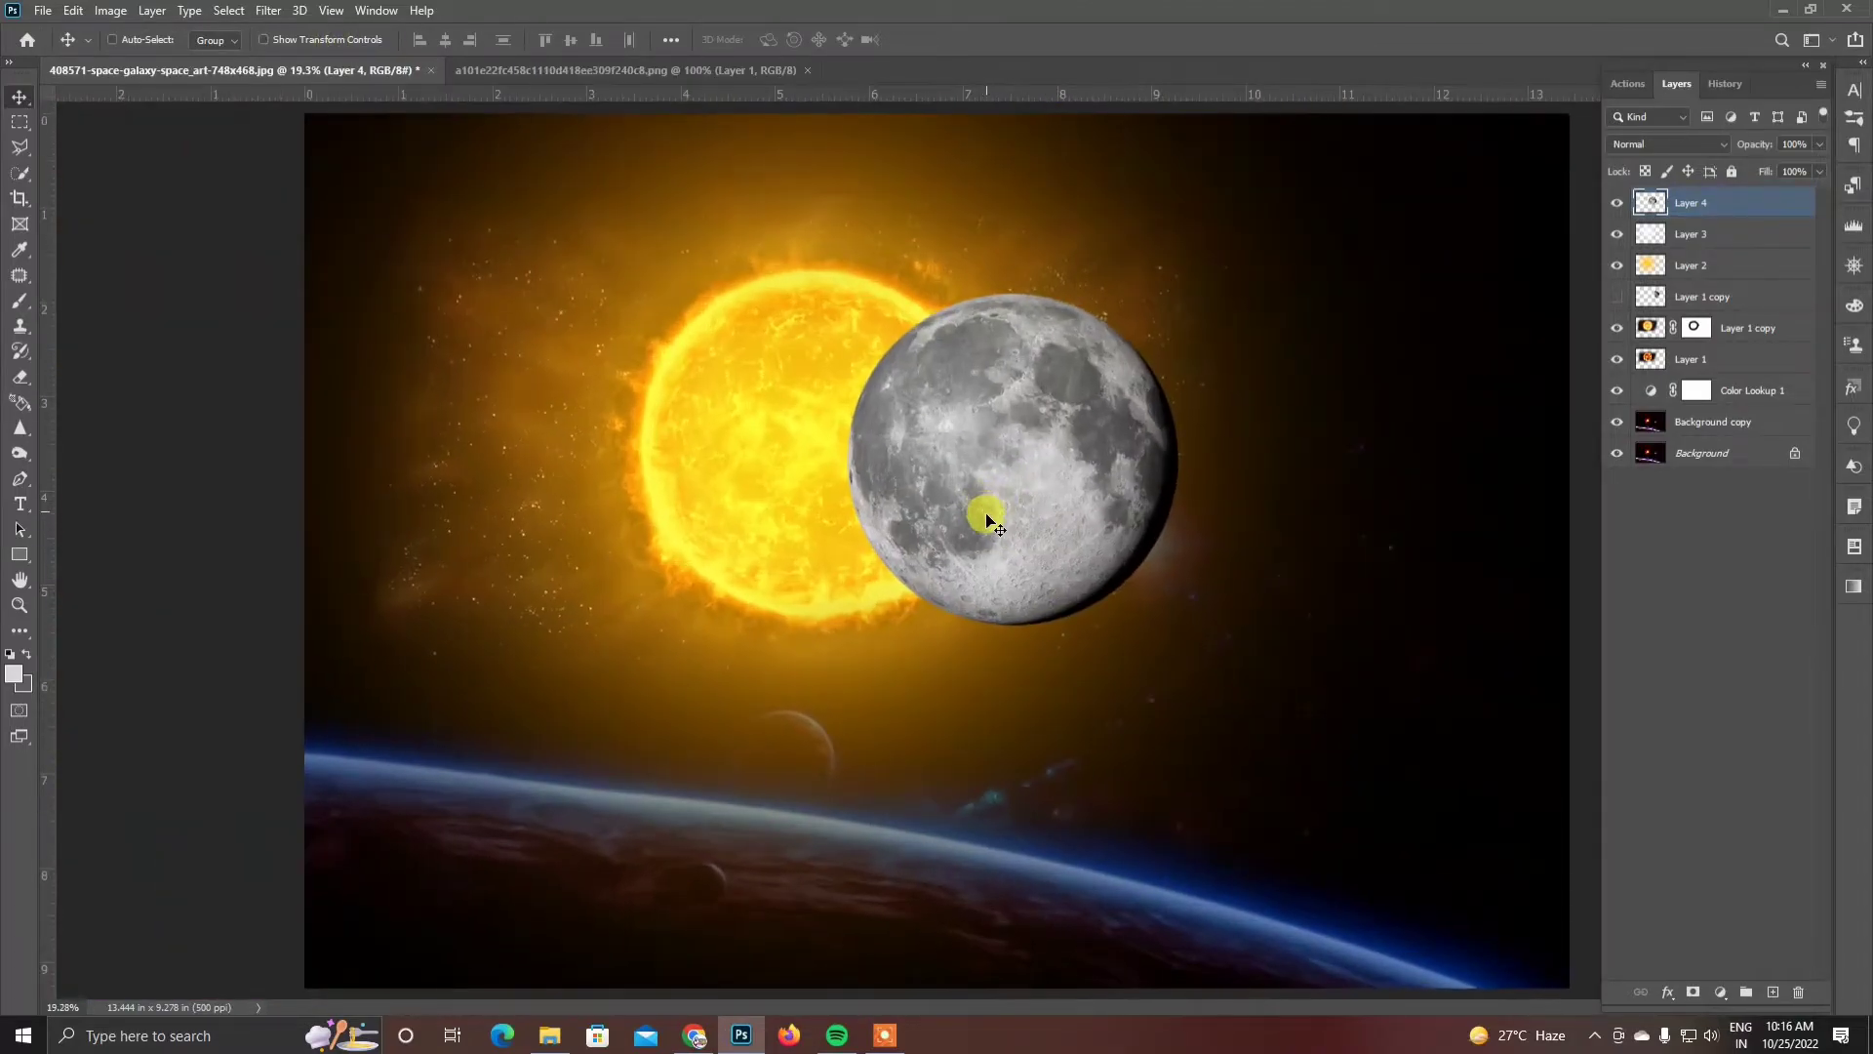
pyautogui.click(268, 10)
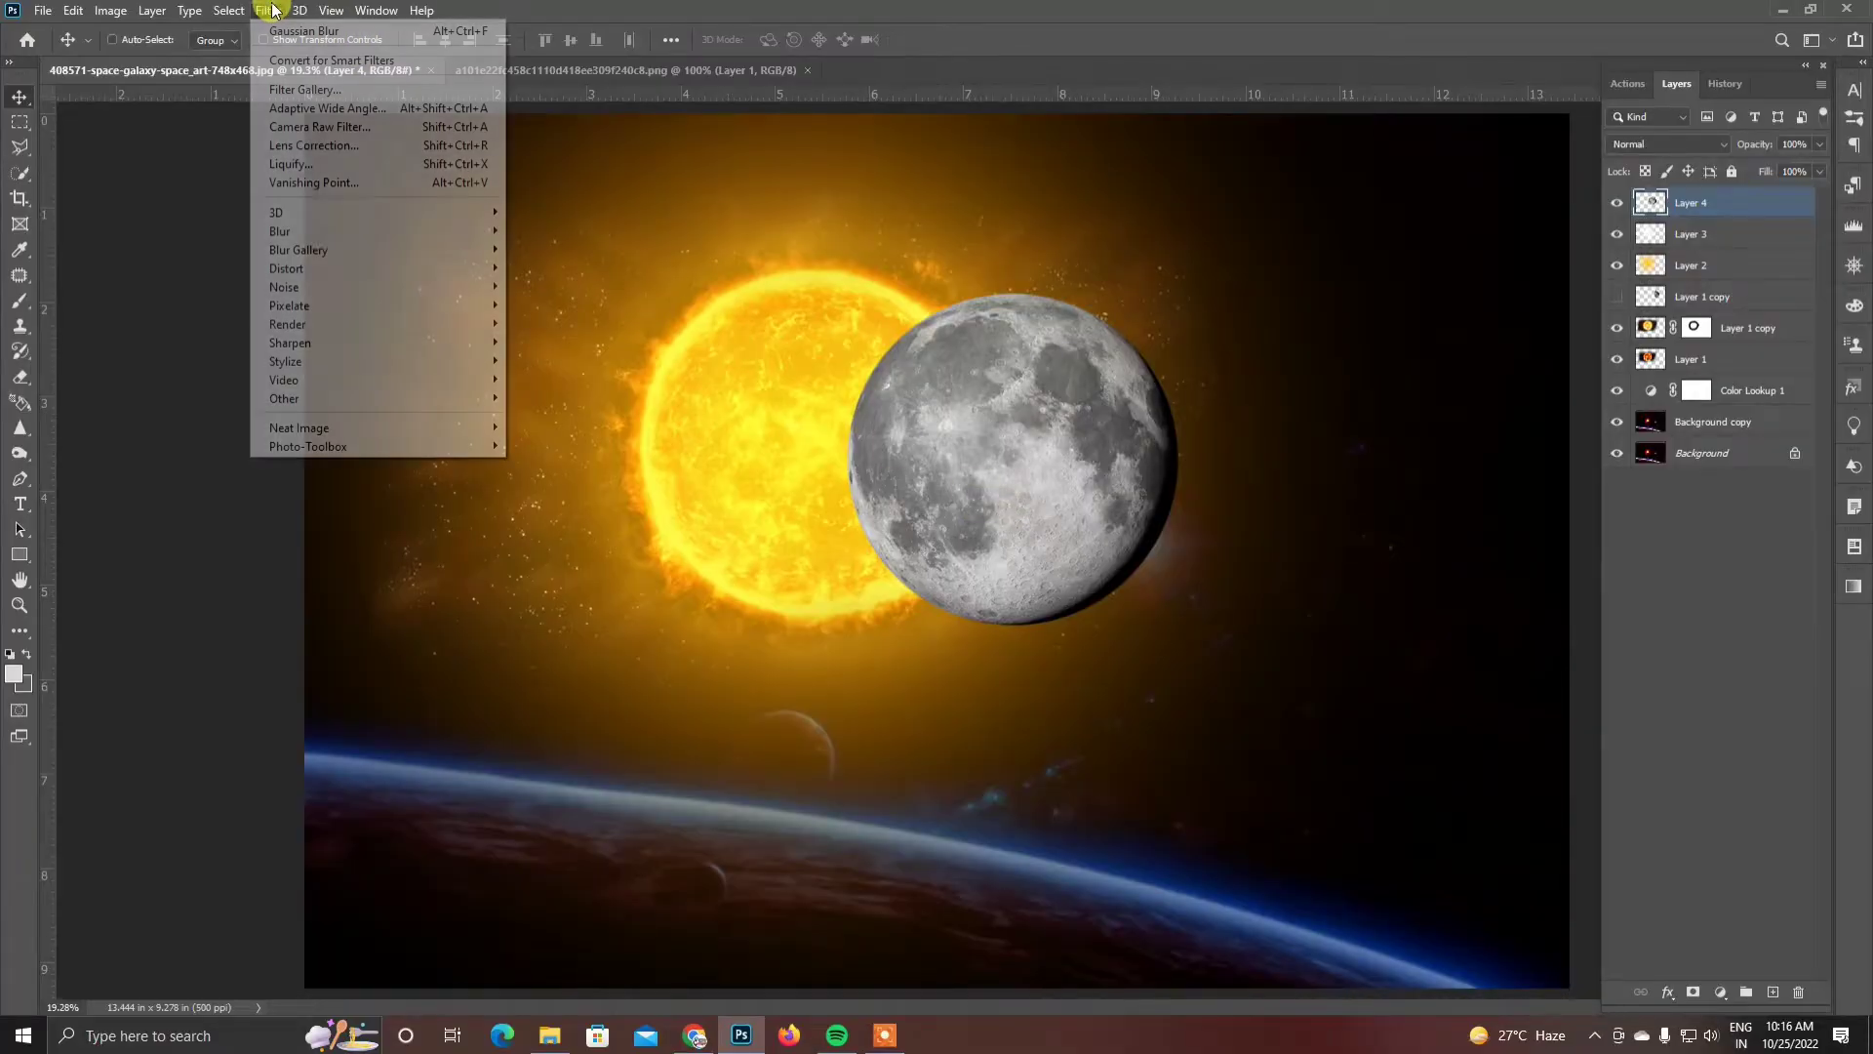
pyautogui.moveTo(459, 244)
pyautogui.click(570, 304)
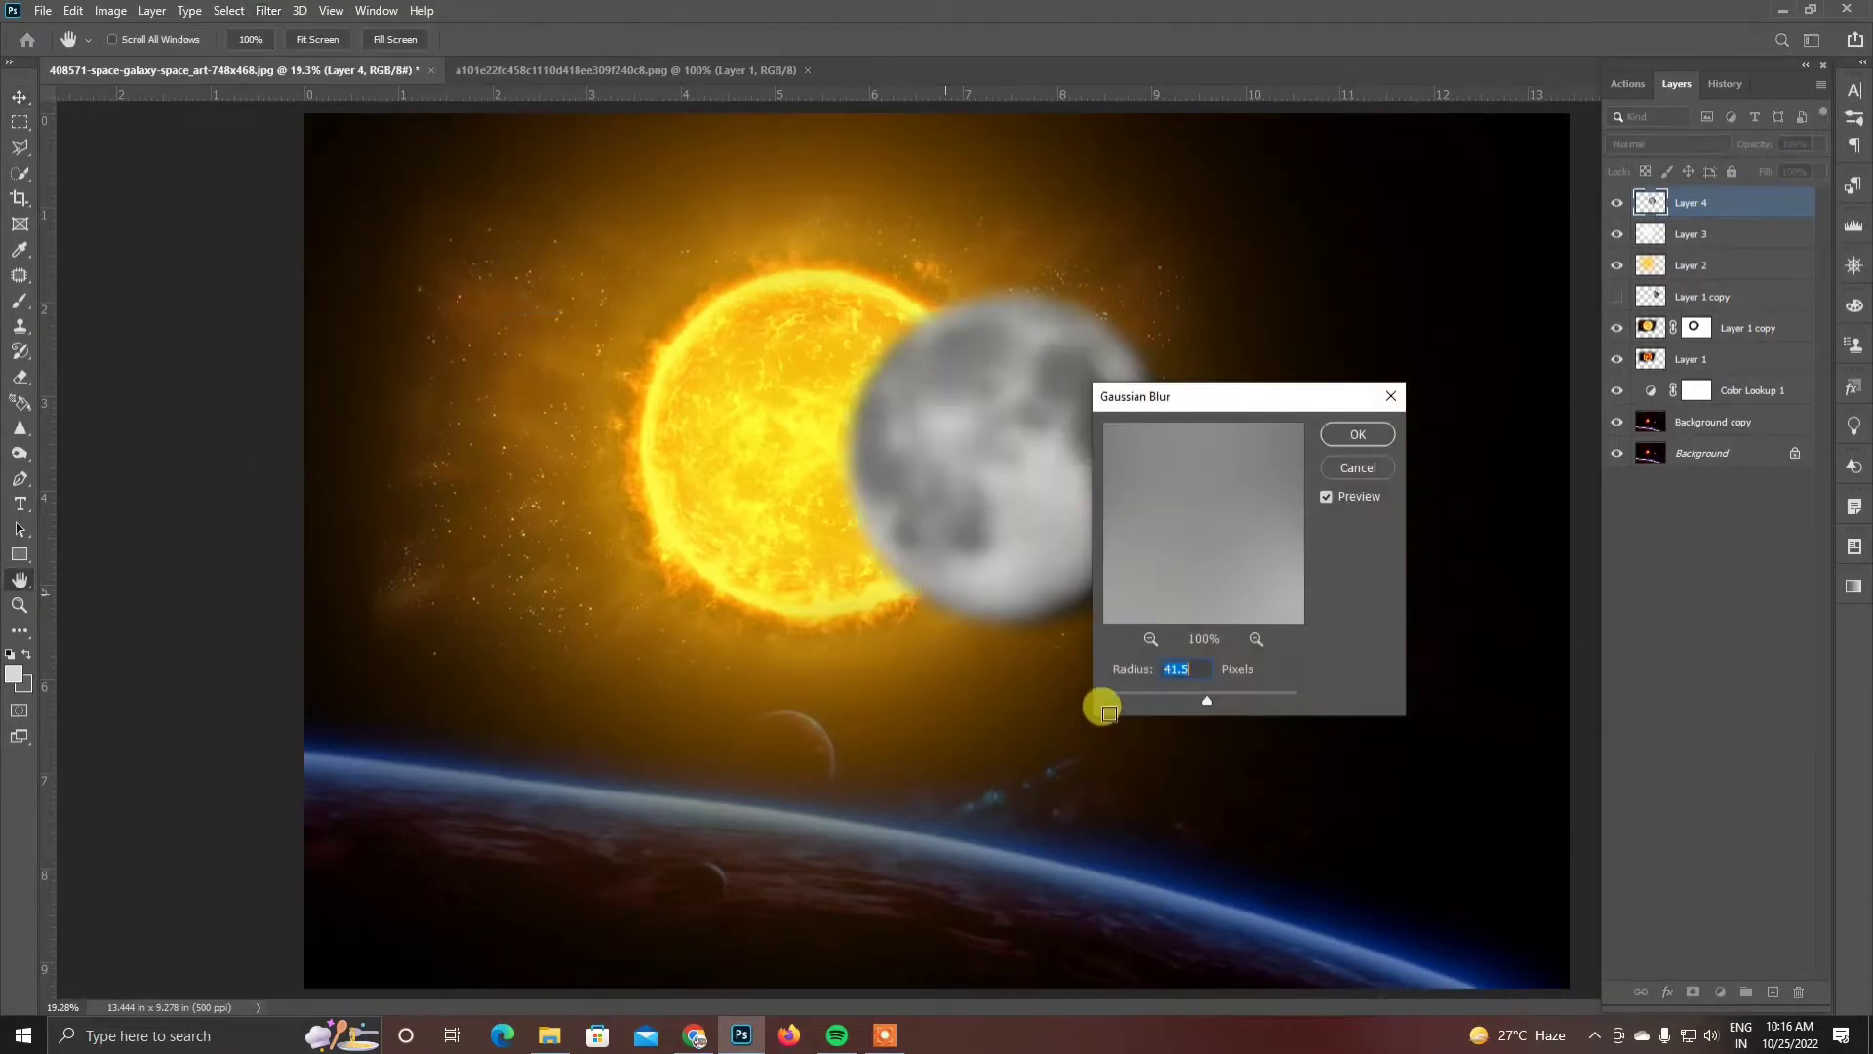
pyautogui.moveTo(1146, 701); pyautogui.dragTo(1184, 701)
pyautogui.click(1336, 466)
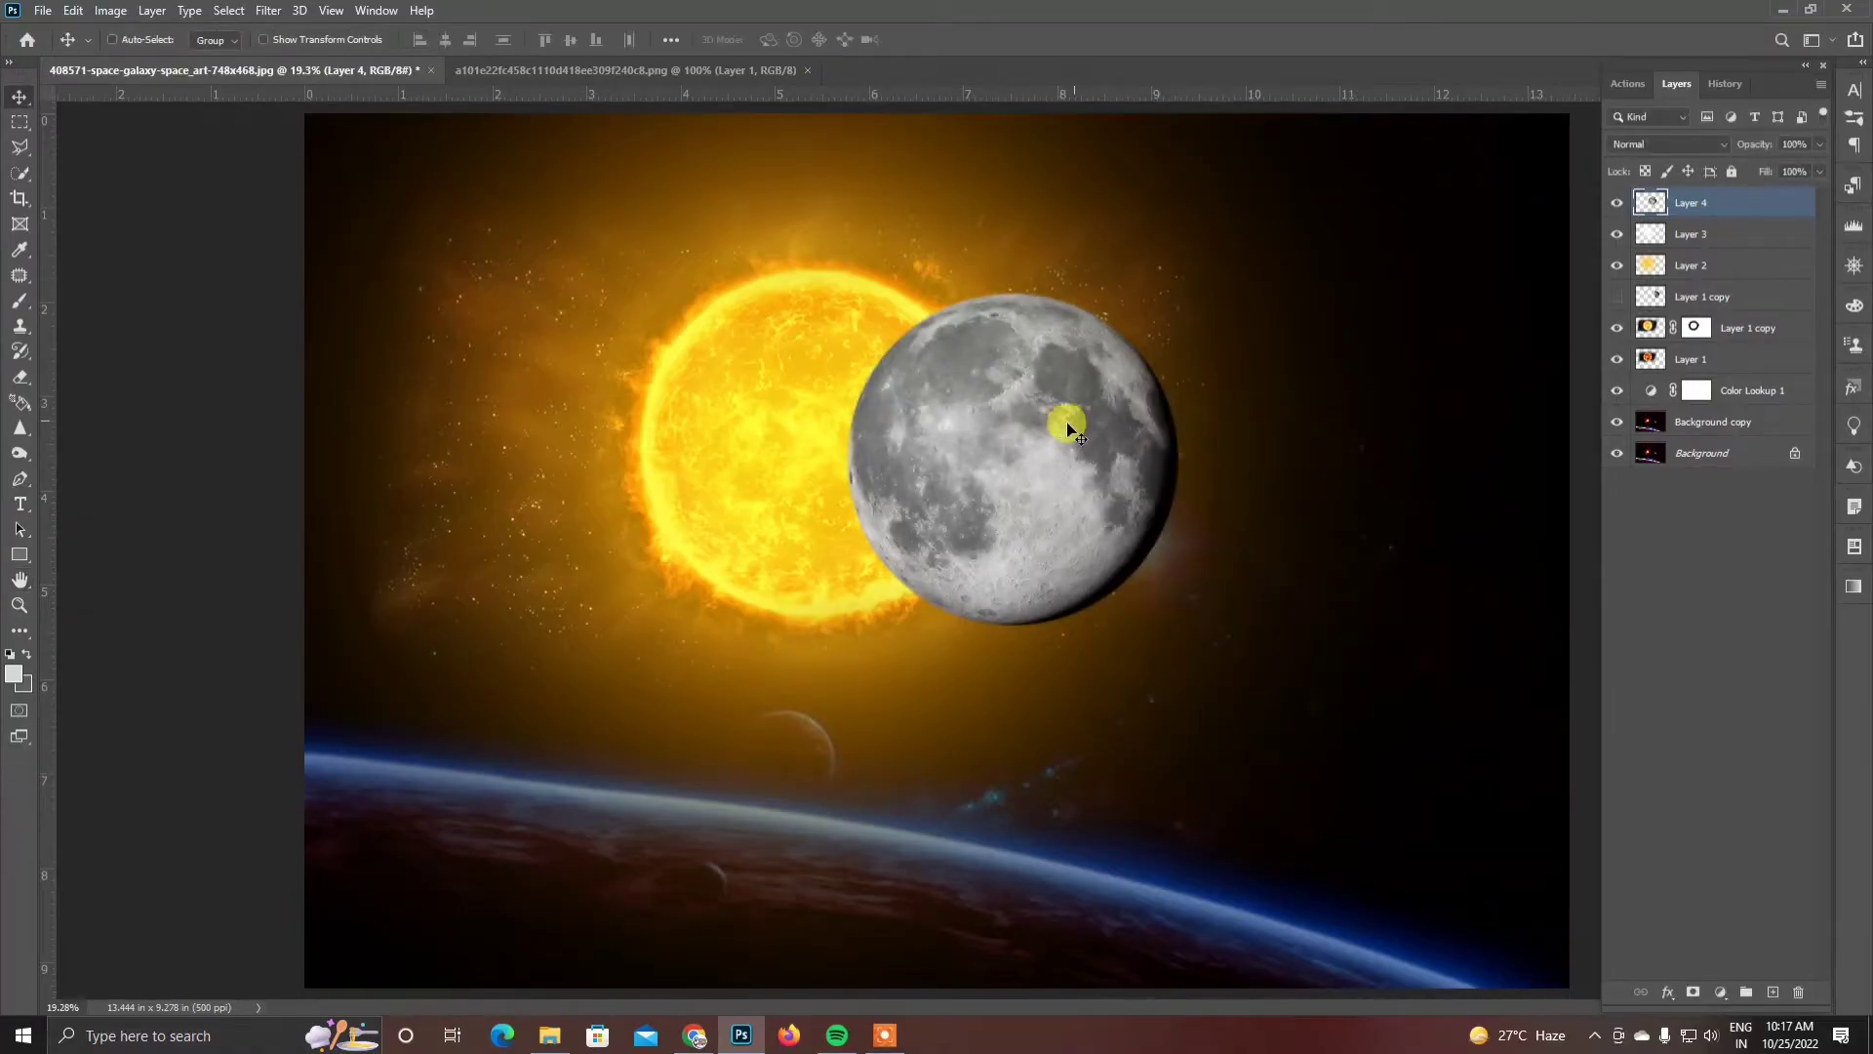
# - Duplicate the moon layer, Layer 4, and apply a Gaussian Blur with a radius of 3.8 pixels to the original
pyautogui.hotkey('ctrl', 'j')
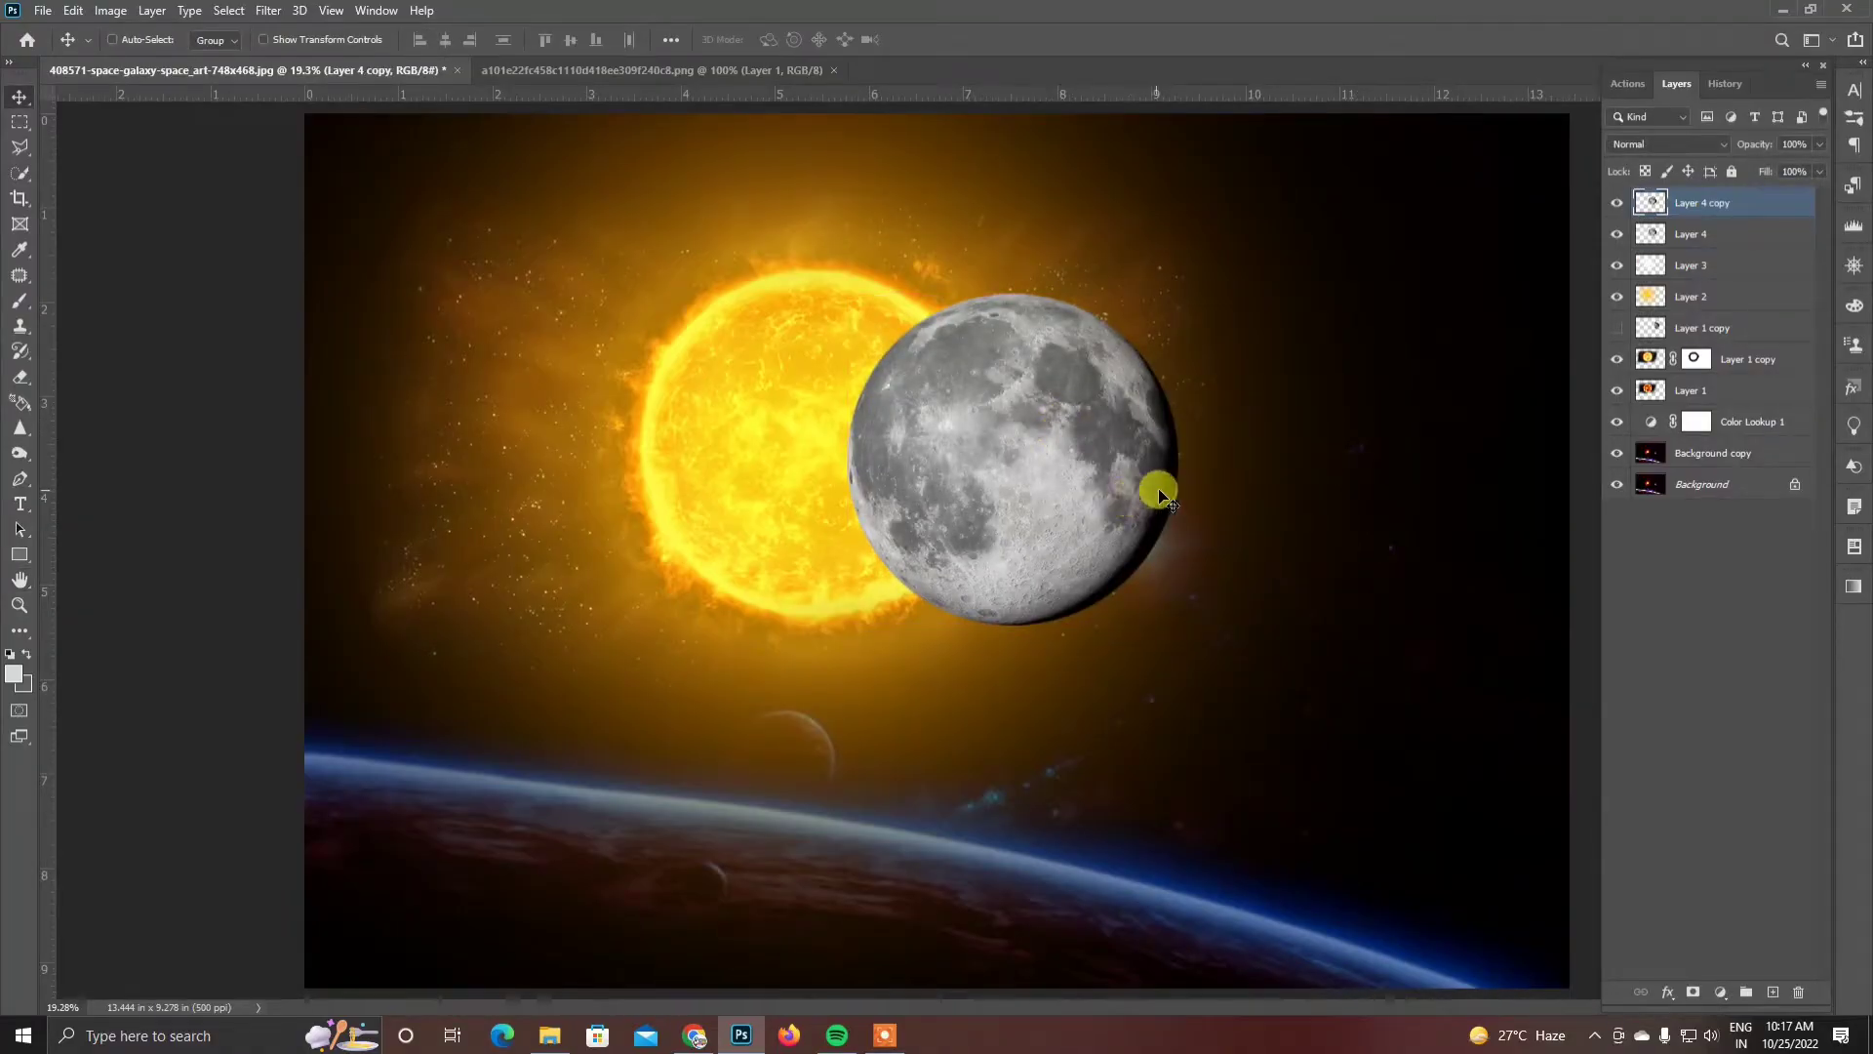
pyautogui.click(1680, 238)
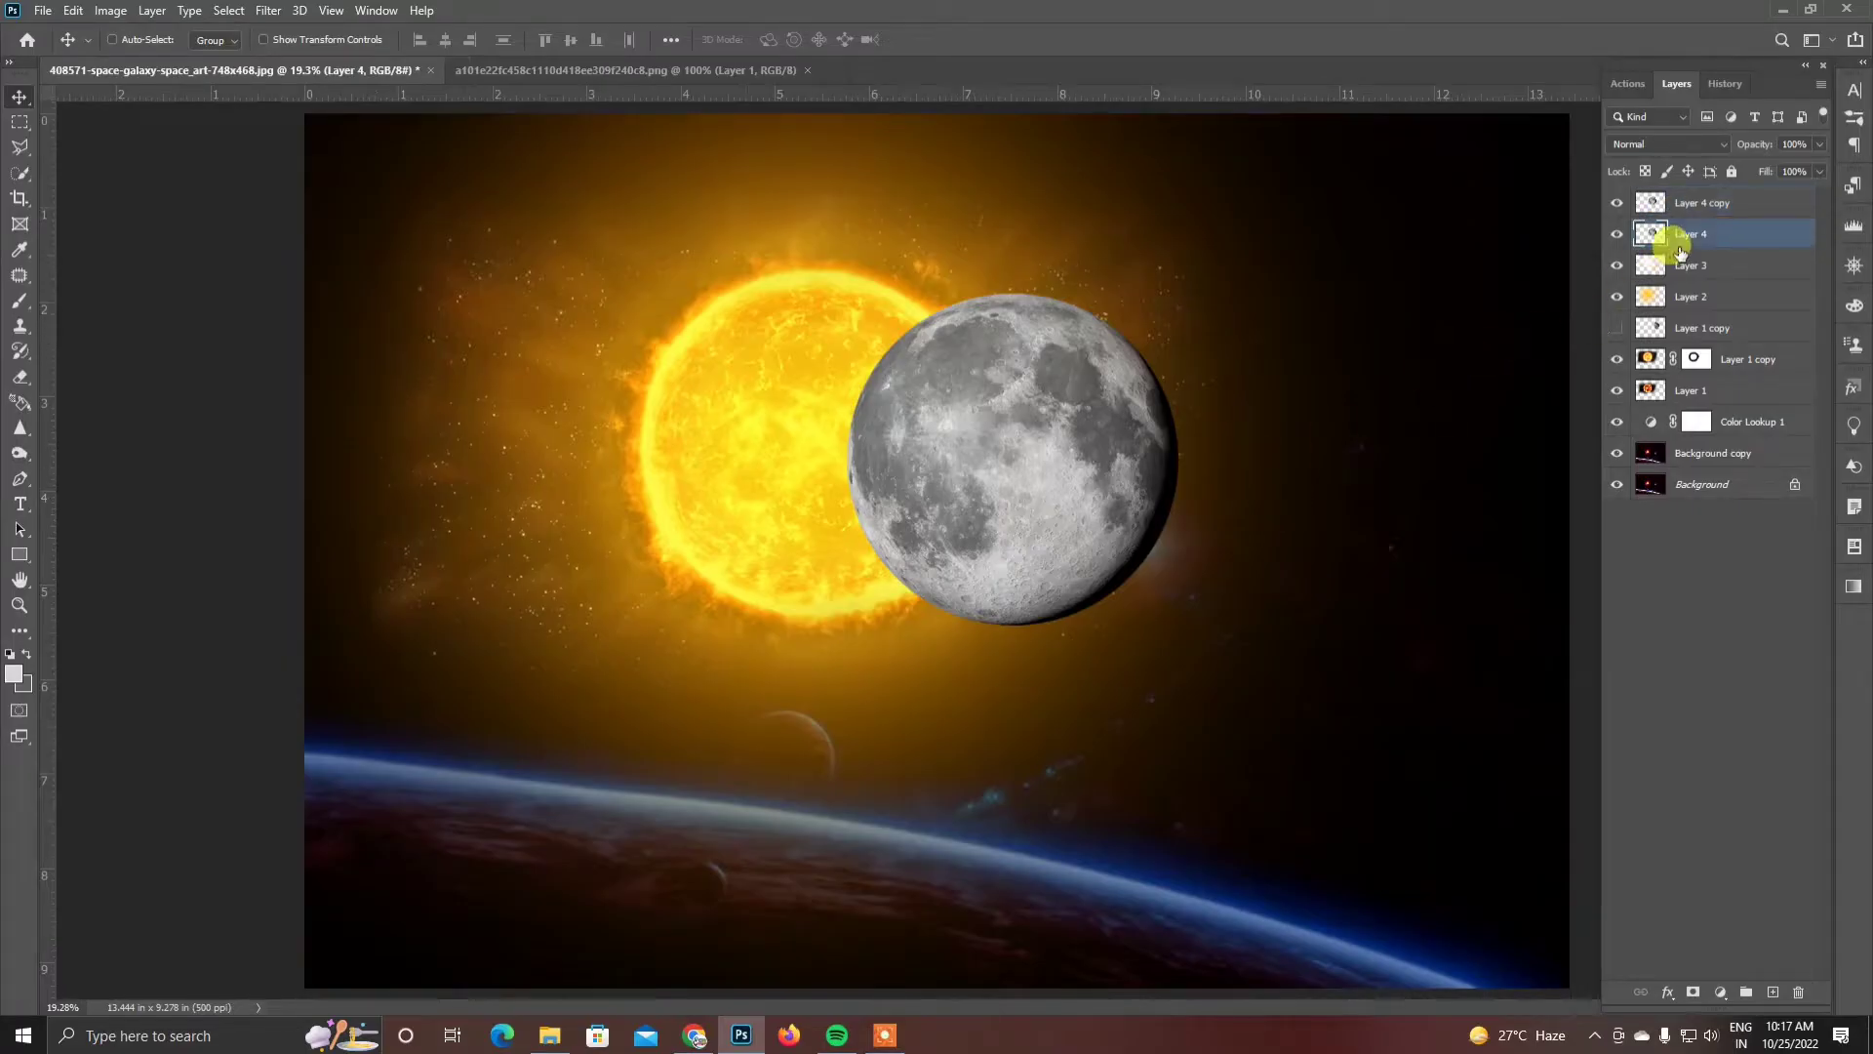
pyautogui.click(269, 19)
pyautogui.moveTo(494, 231)
pyautogui.click(543, 301)
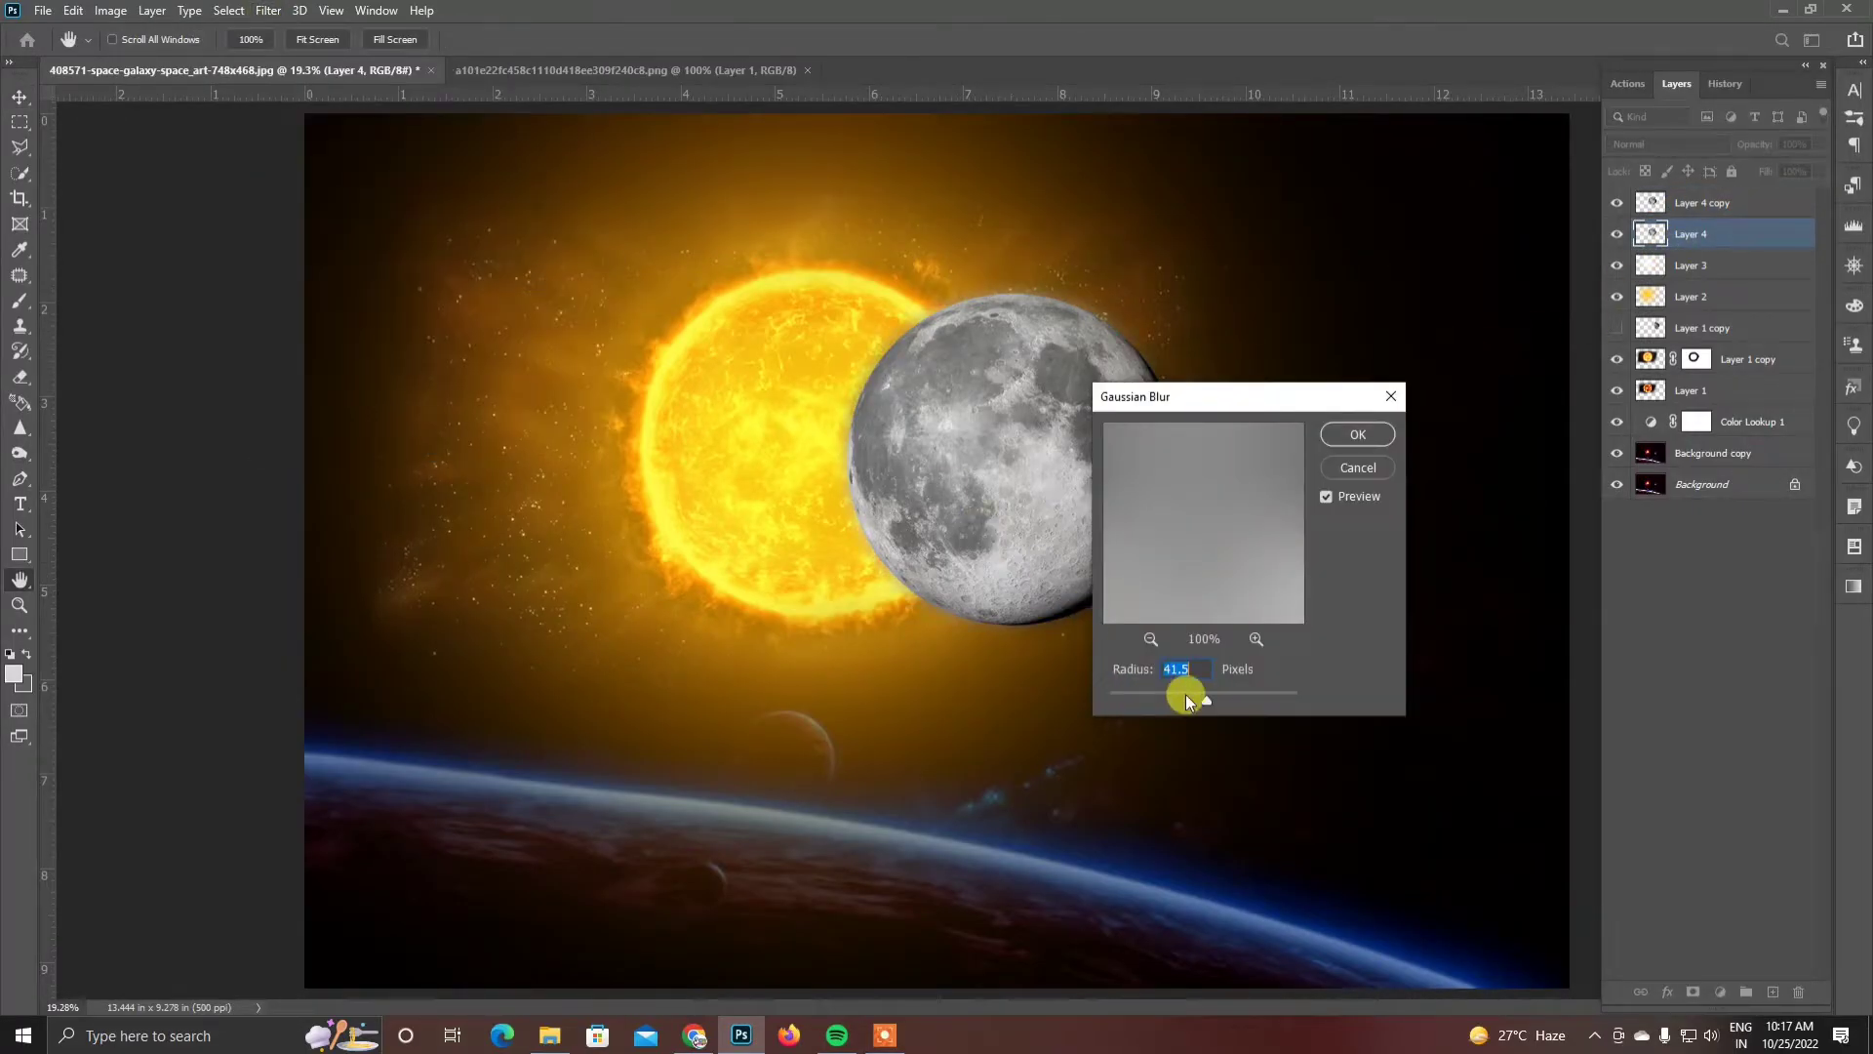
pyautogui.write('30')
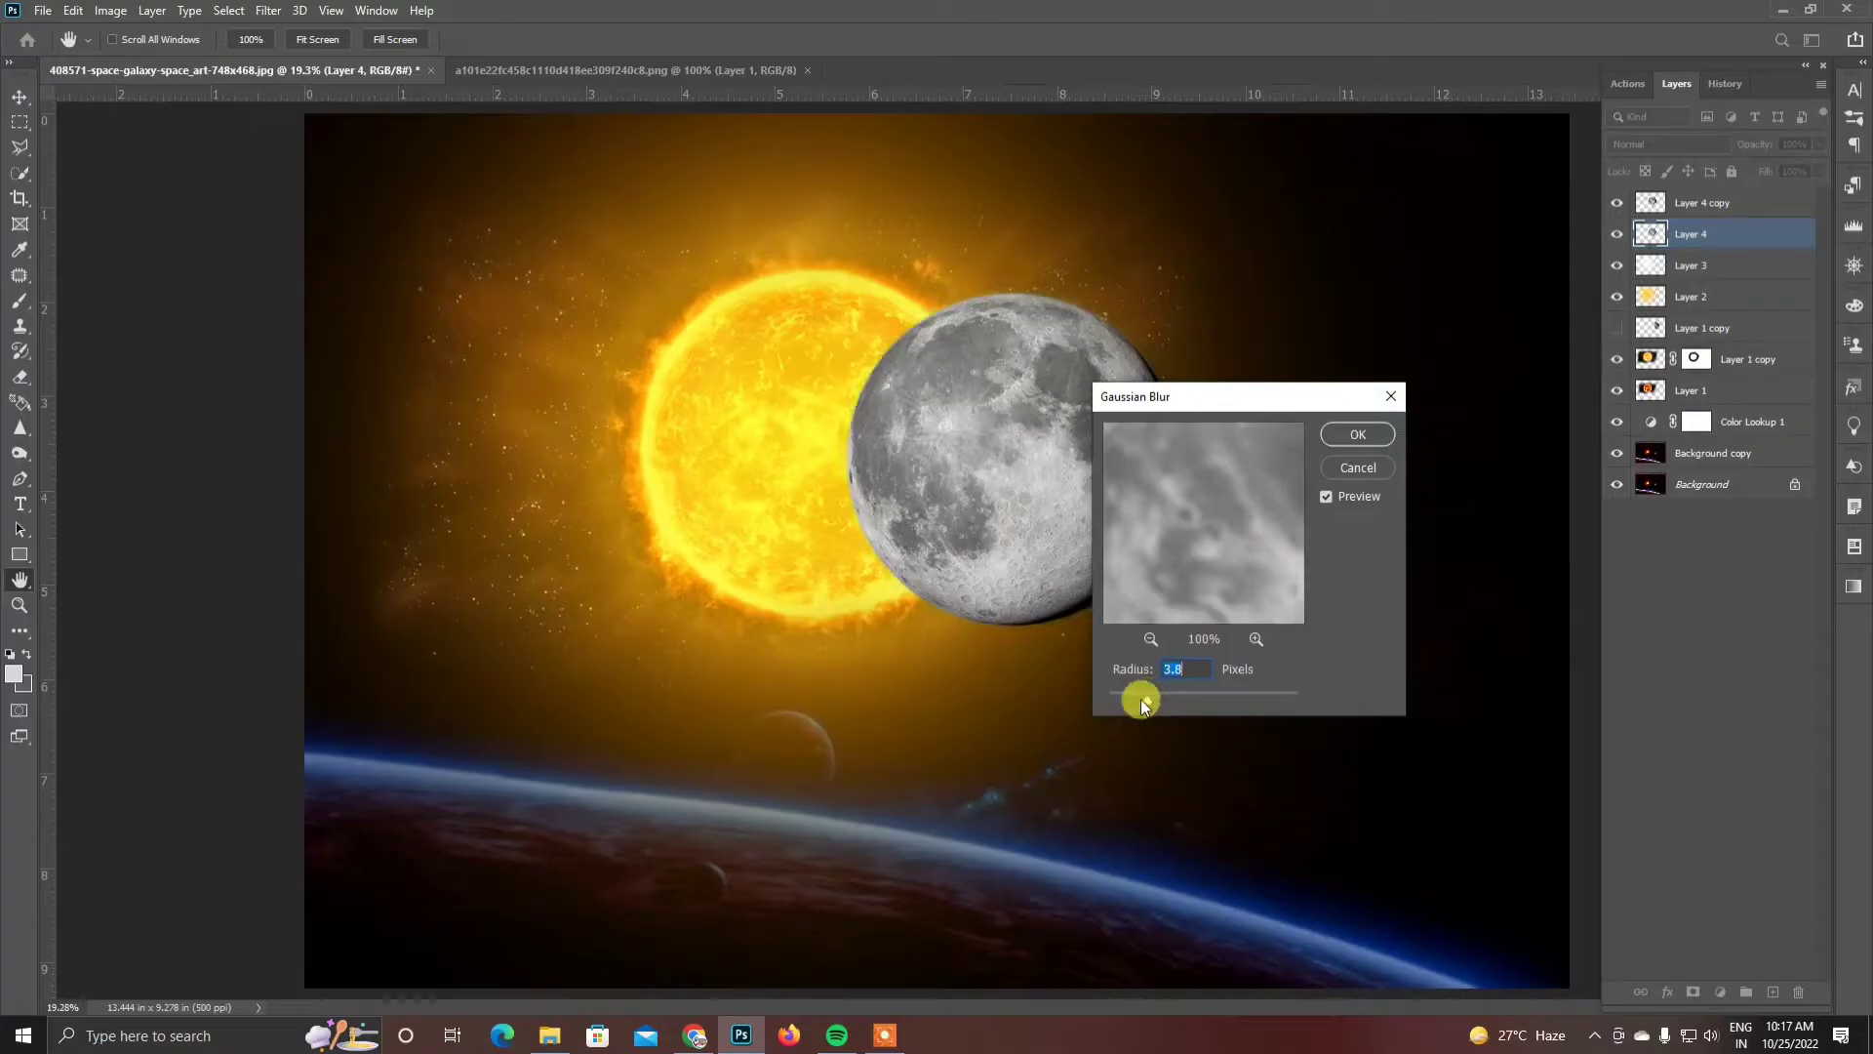
pyautogui.click(1346, 431)
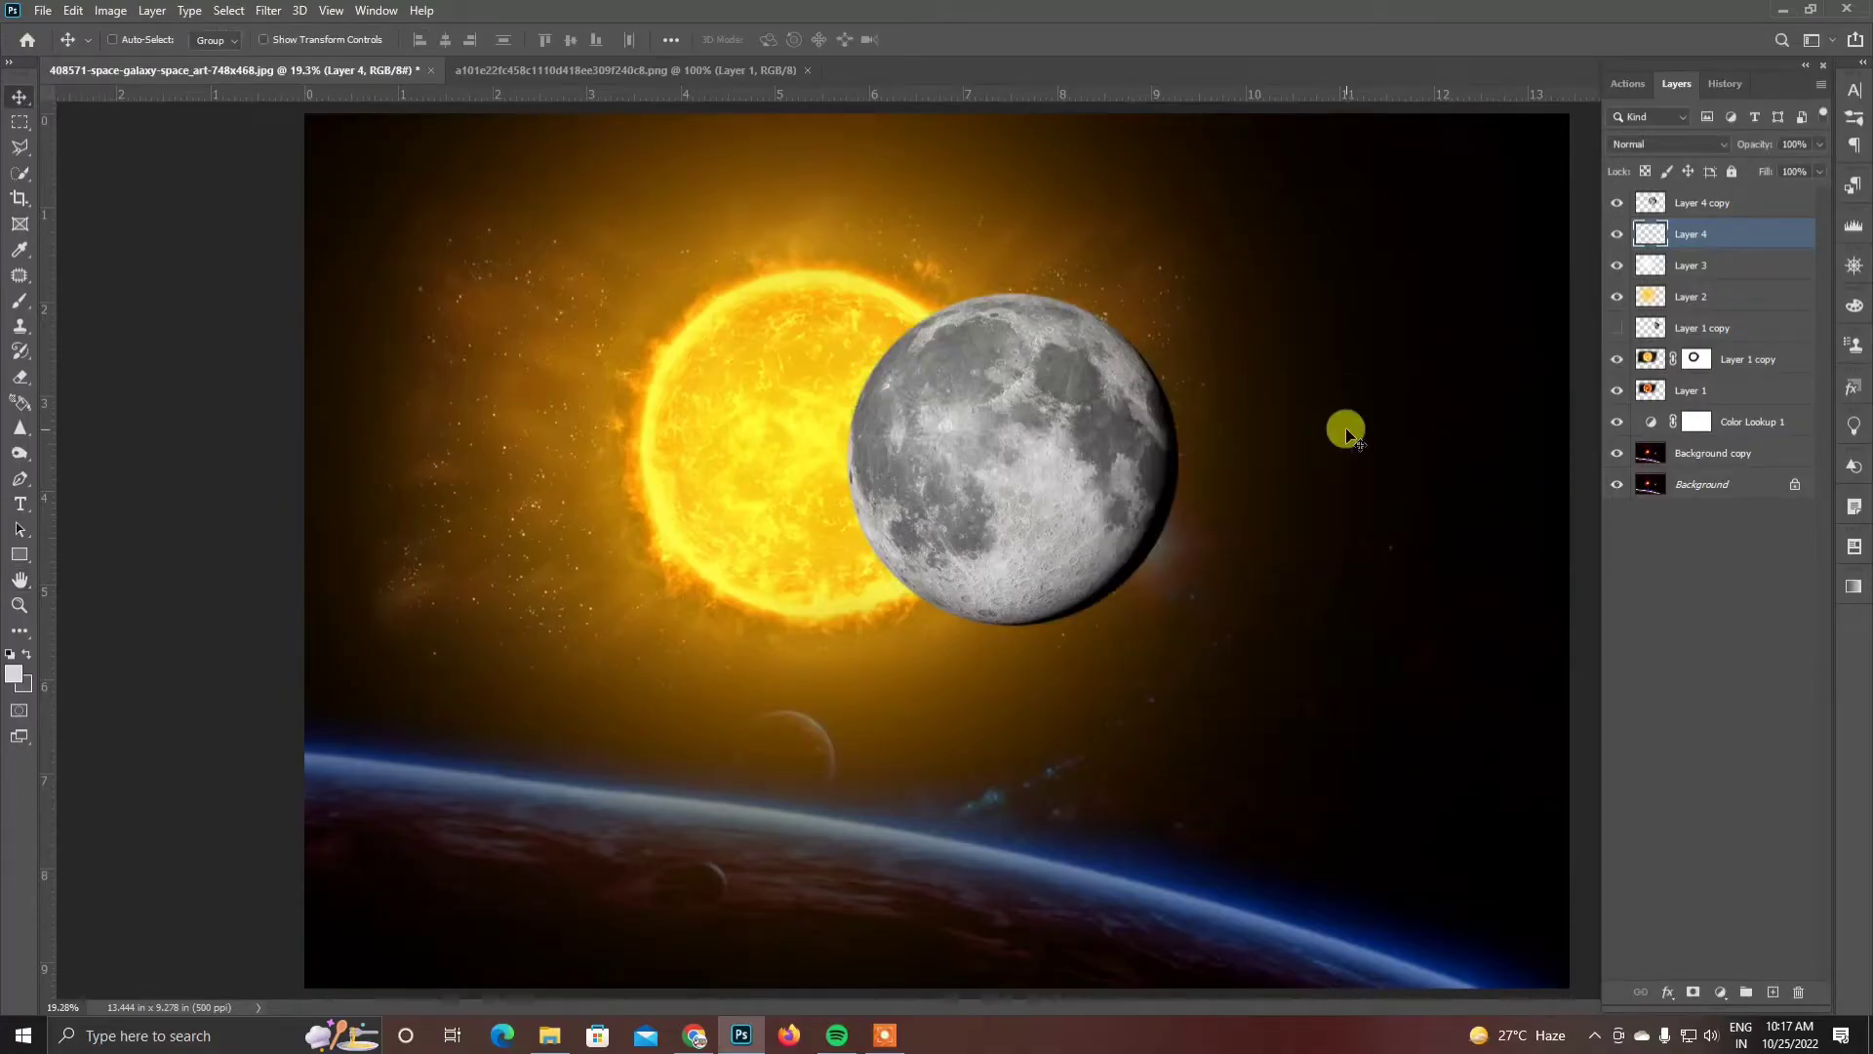
# - Add a black Color Overlay at 100% opacity to Layer 4 copy
pyautogui.click(1708, 202)
pyautogui.doubleClick(1746, 203)
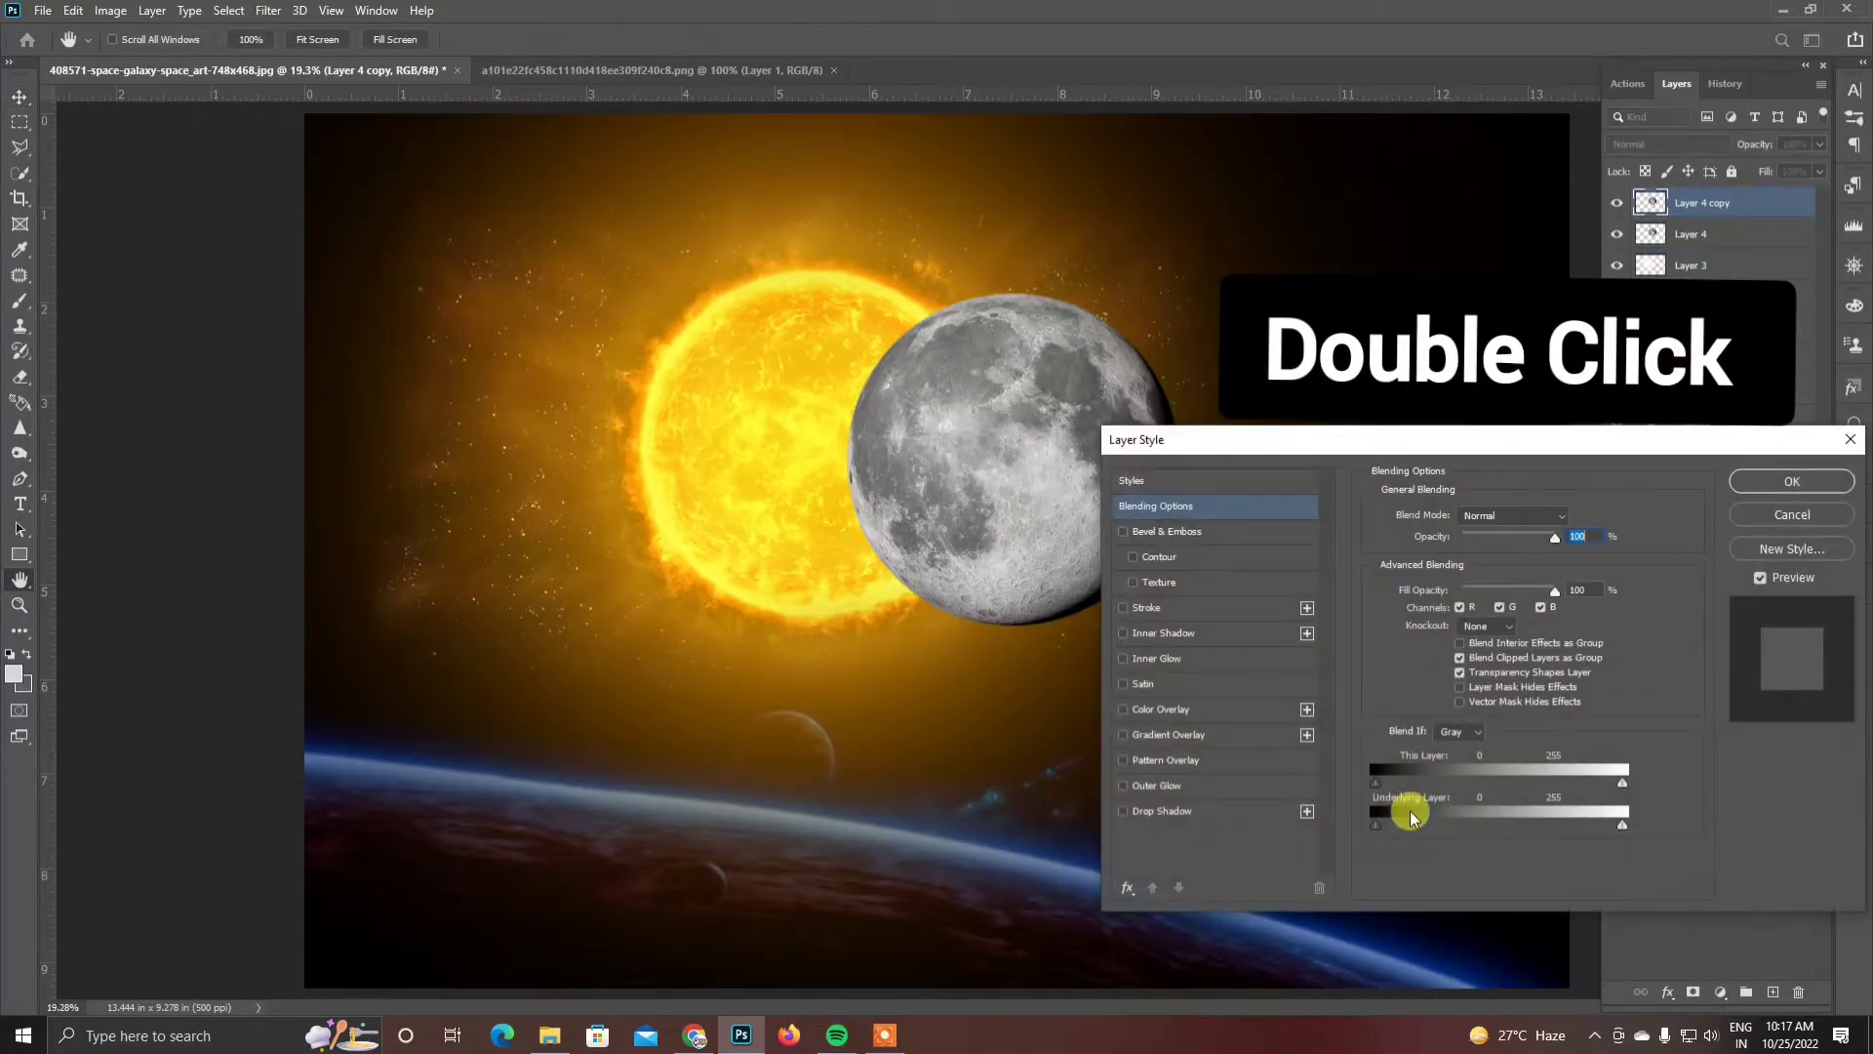
pyautogui.click(1160, 710)
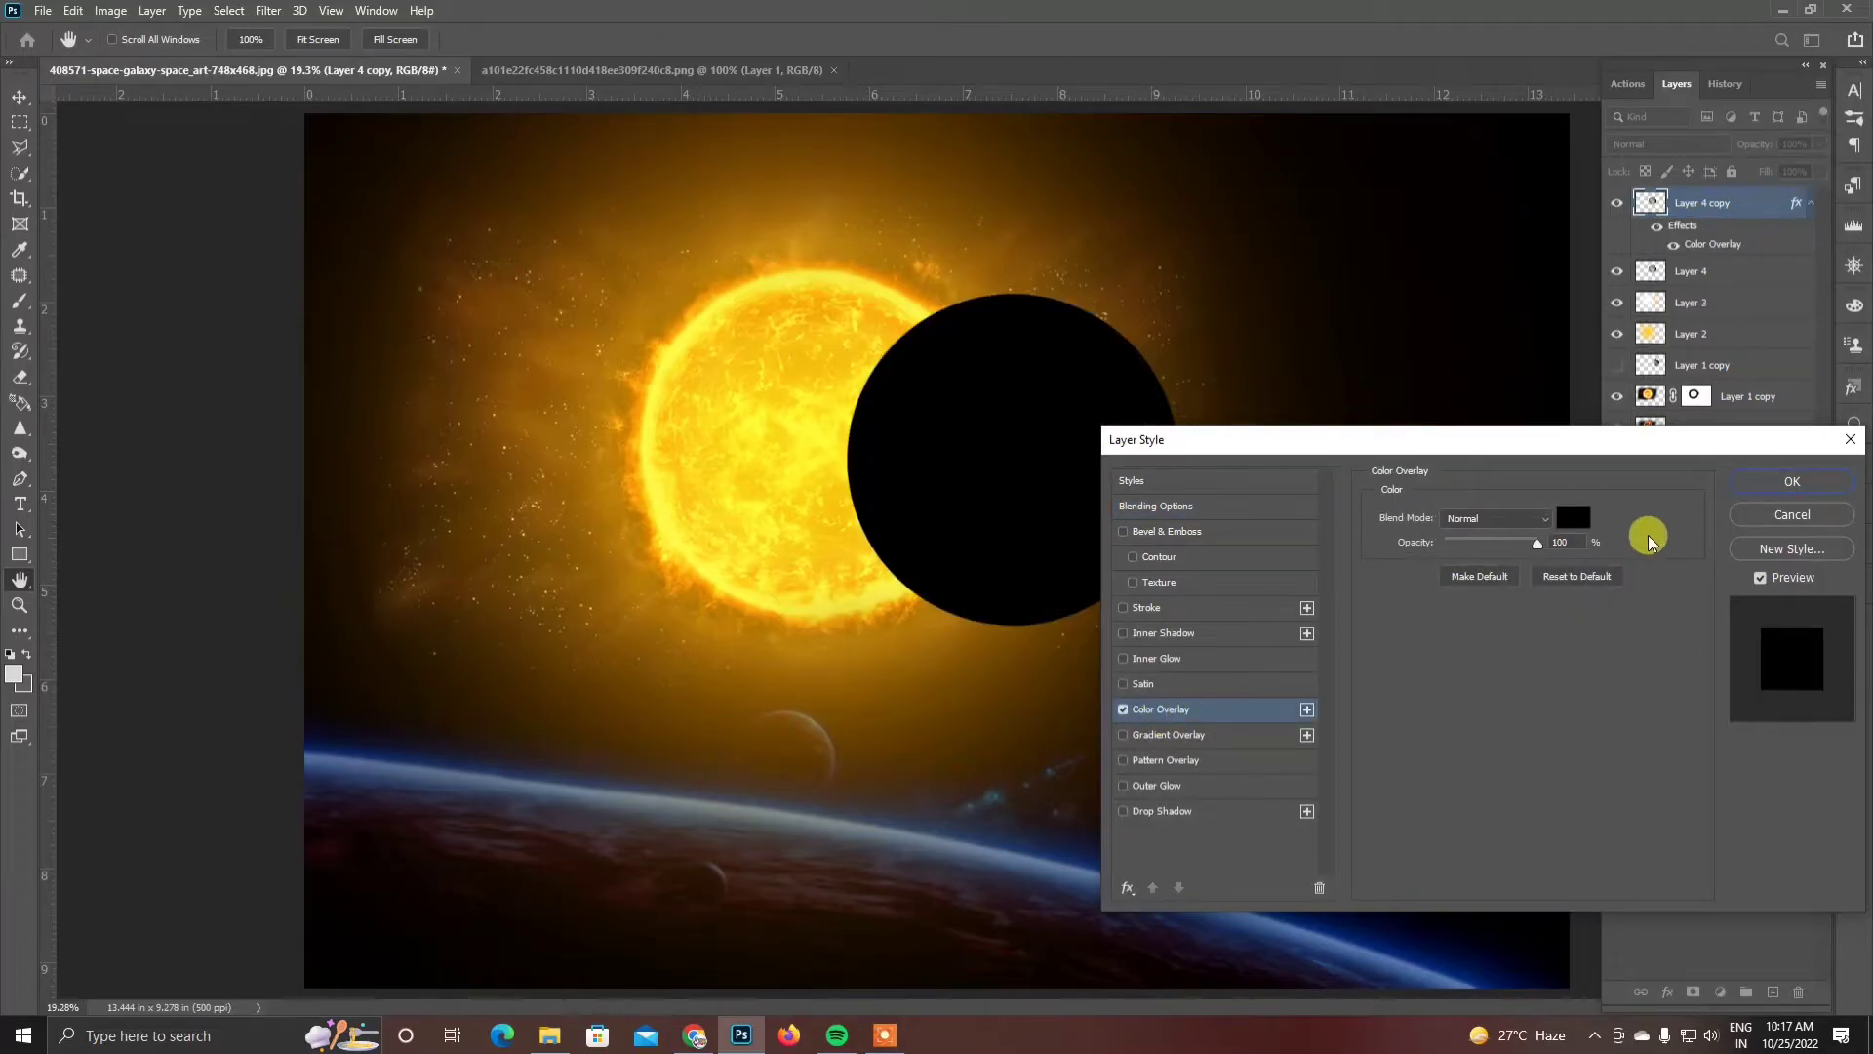
pyautogui.click(1792, 485)
# - Apply a Gaussian Blur with a radius of 12.5 pixels to Layer 4 copy
pyautogui.click(268, 10)
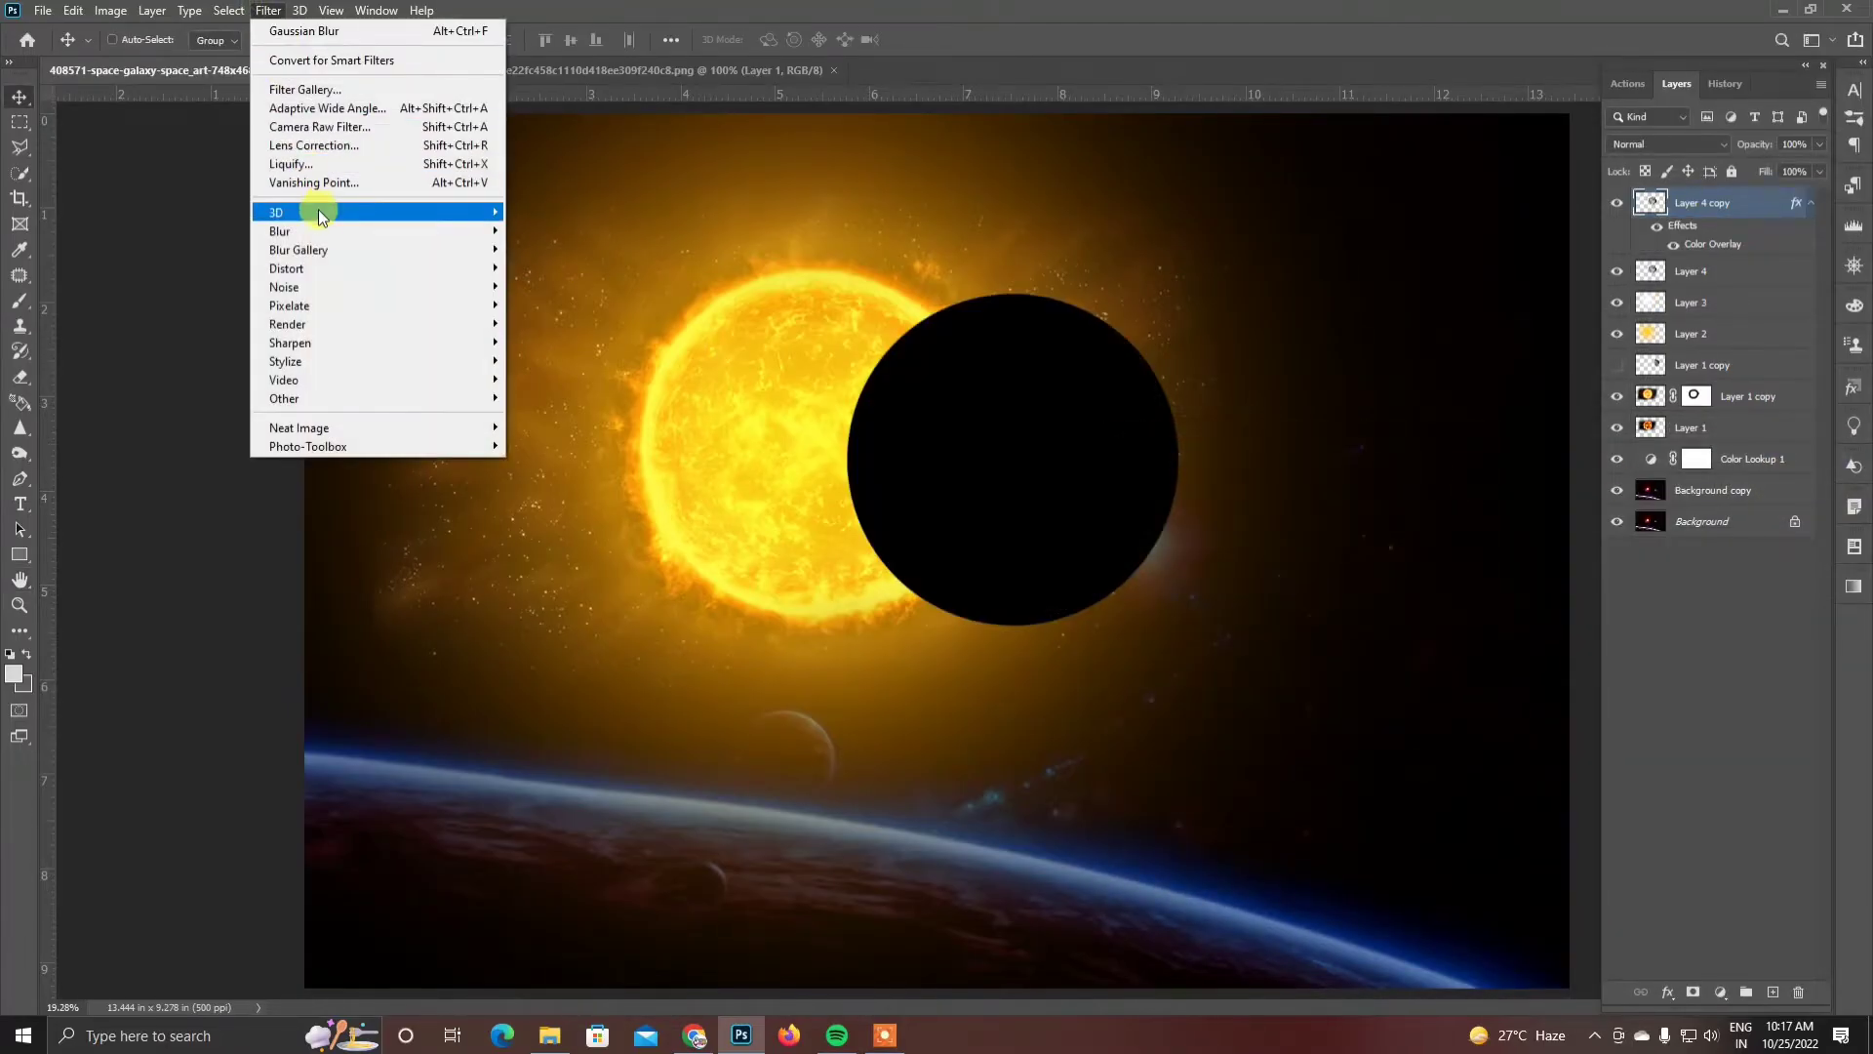
pyautogui.moveTo(293, 230)
pyautogui.click(556, 304)
pyautogui.moveTo(1151, 700); pyautogui.dragTo(1205, 697)
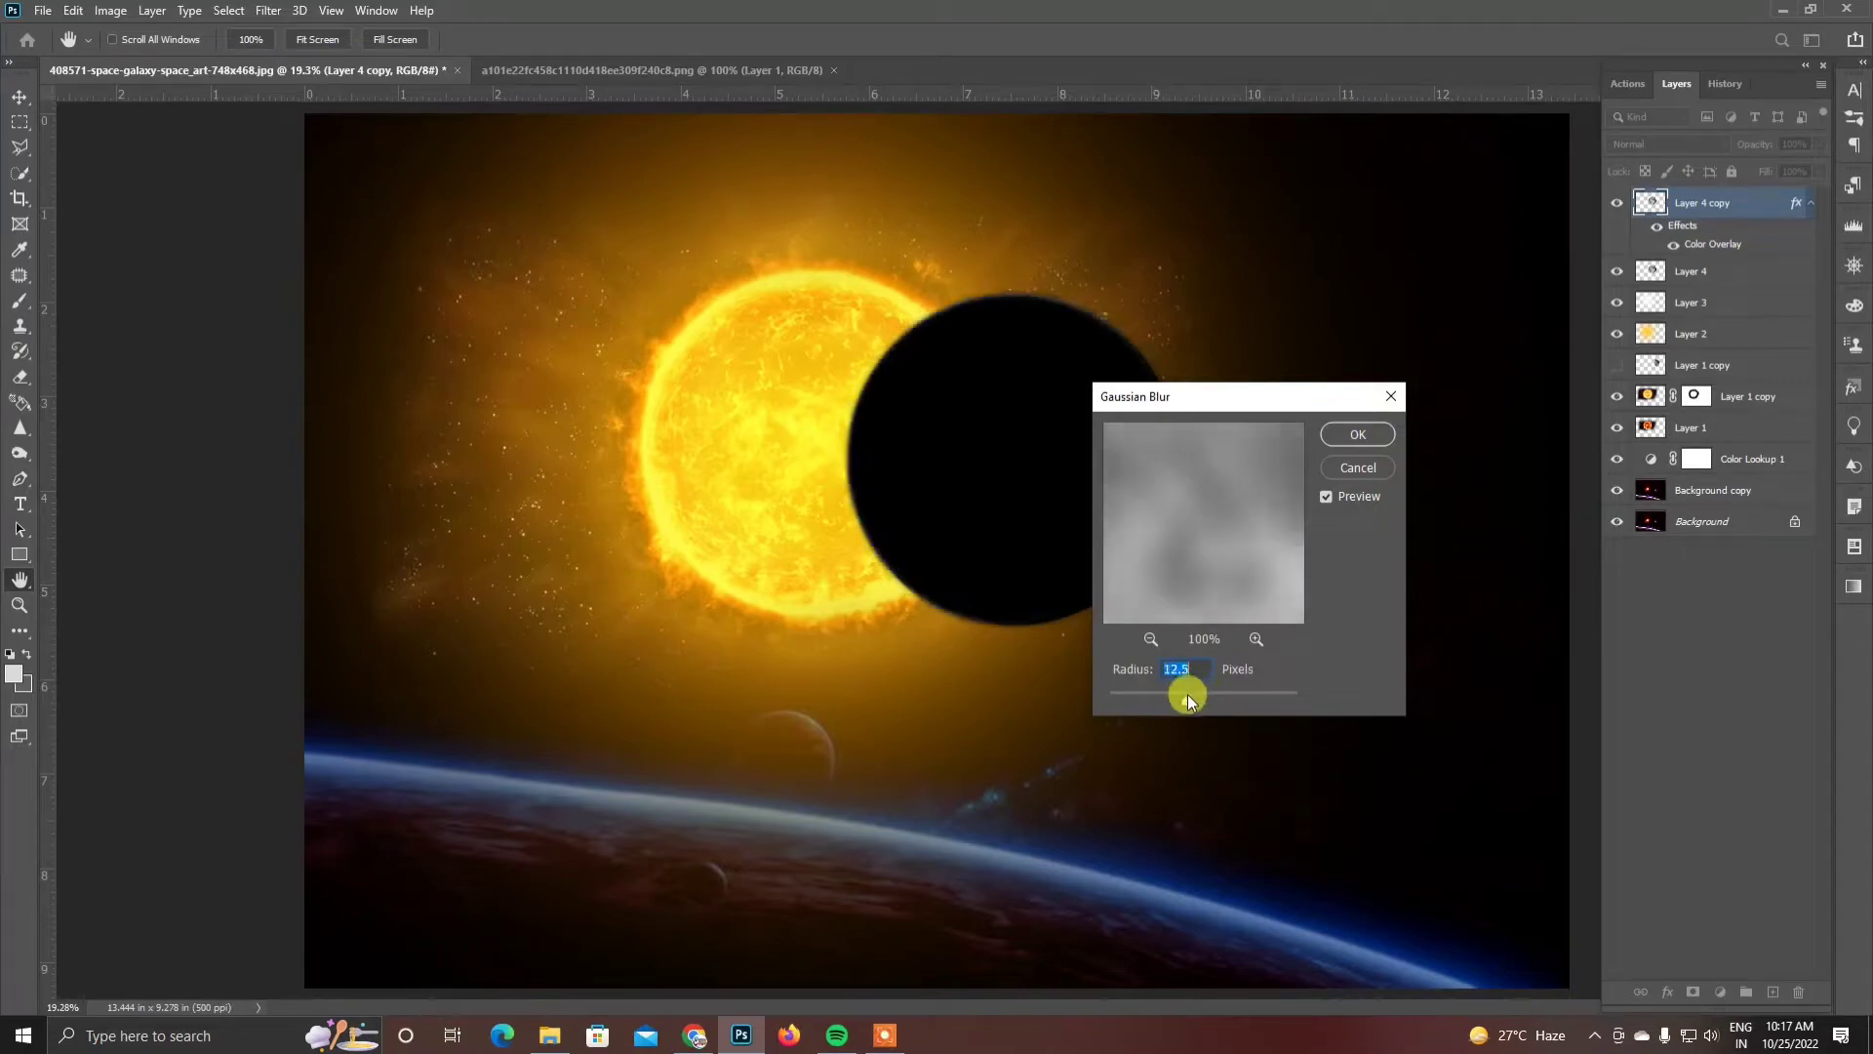
pyautogui.click(1355, 429)
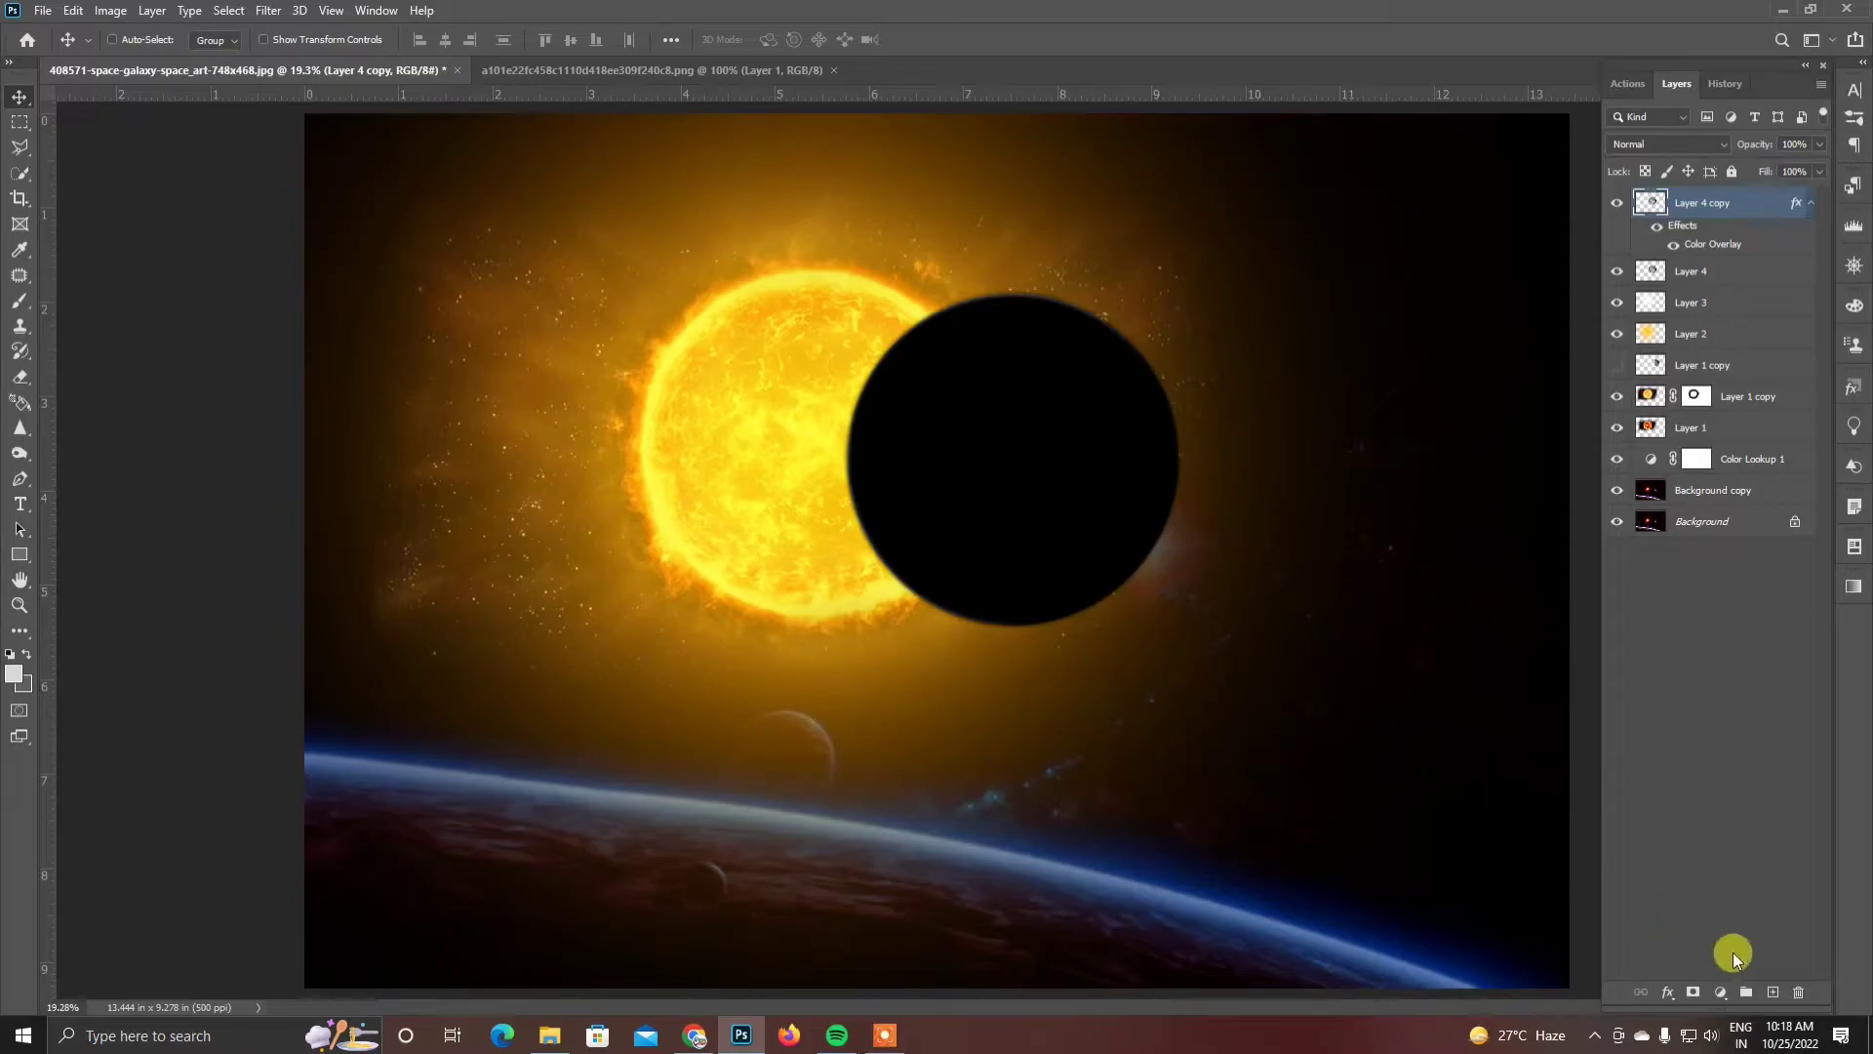
# - Add a layer mask to Layer 4 copy and paint it black along the sun-facing side to reveal the moon's lit edge
pyautogui.click(1693, 991)
pyautogui.click(19, 300)
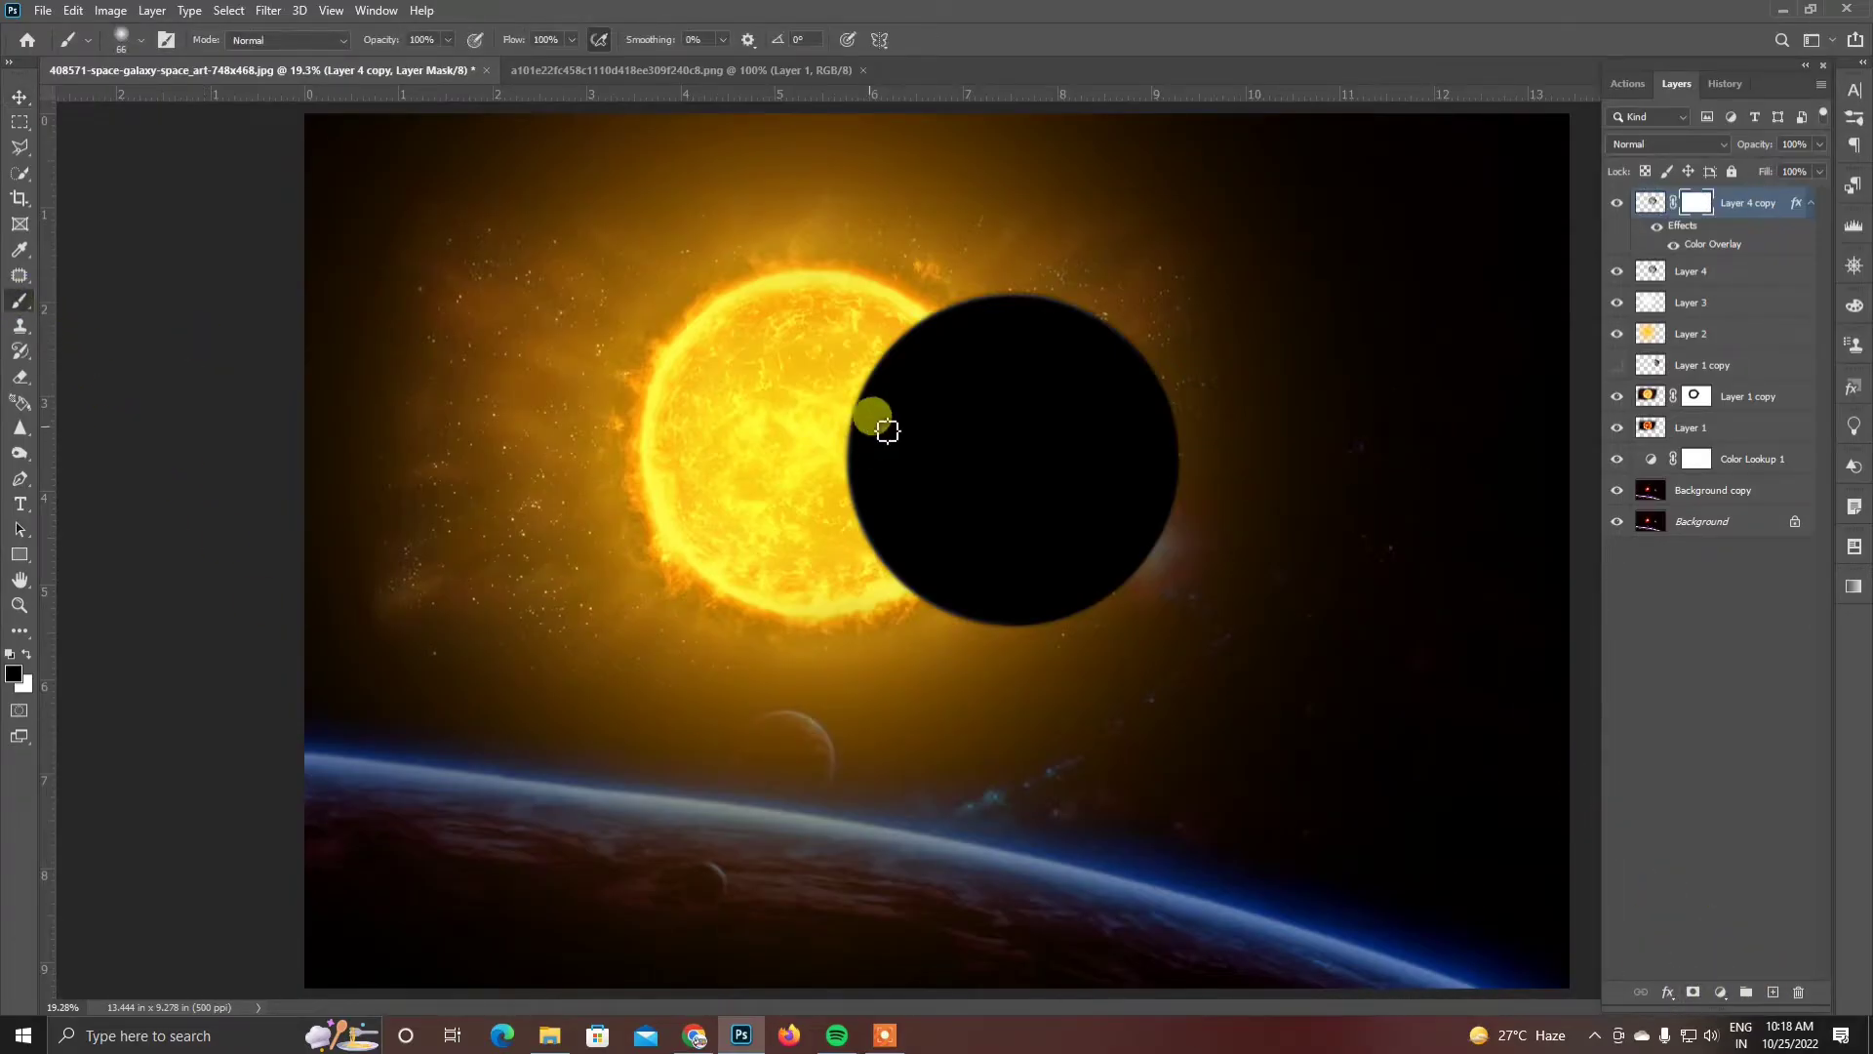
pyautogui.rightClick(883, 417)
pyautogui.moveTo(727, 381)
pyautogui.mouseDown()
pyautogui.moveTo(726, 596)
pyautogui.moveTo(771, 307)
pyautogui.moveTo(765, 205)
pyautogui.mouseUp()
pyautogui.moveTo(611, 164)
pyautogui.mouseDown()
pyautogui.moveTo(628, 577)
pyautogui.moveTo(585, 238)
pyautogui.moveTo(418, 284)
pyautogui.mouseUp()
# - Move Layer 4 and Layer 4 copy together below Layer 2 in the layer stack
pyautogui.click(20, 97)
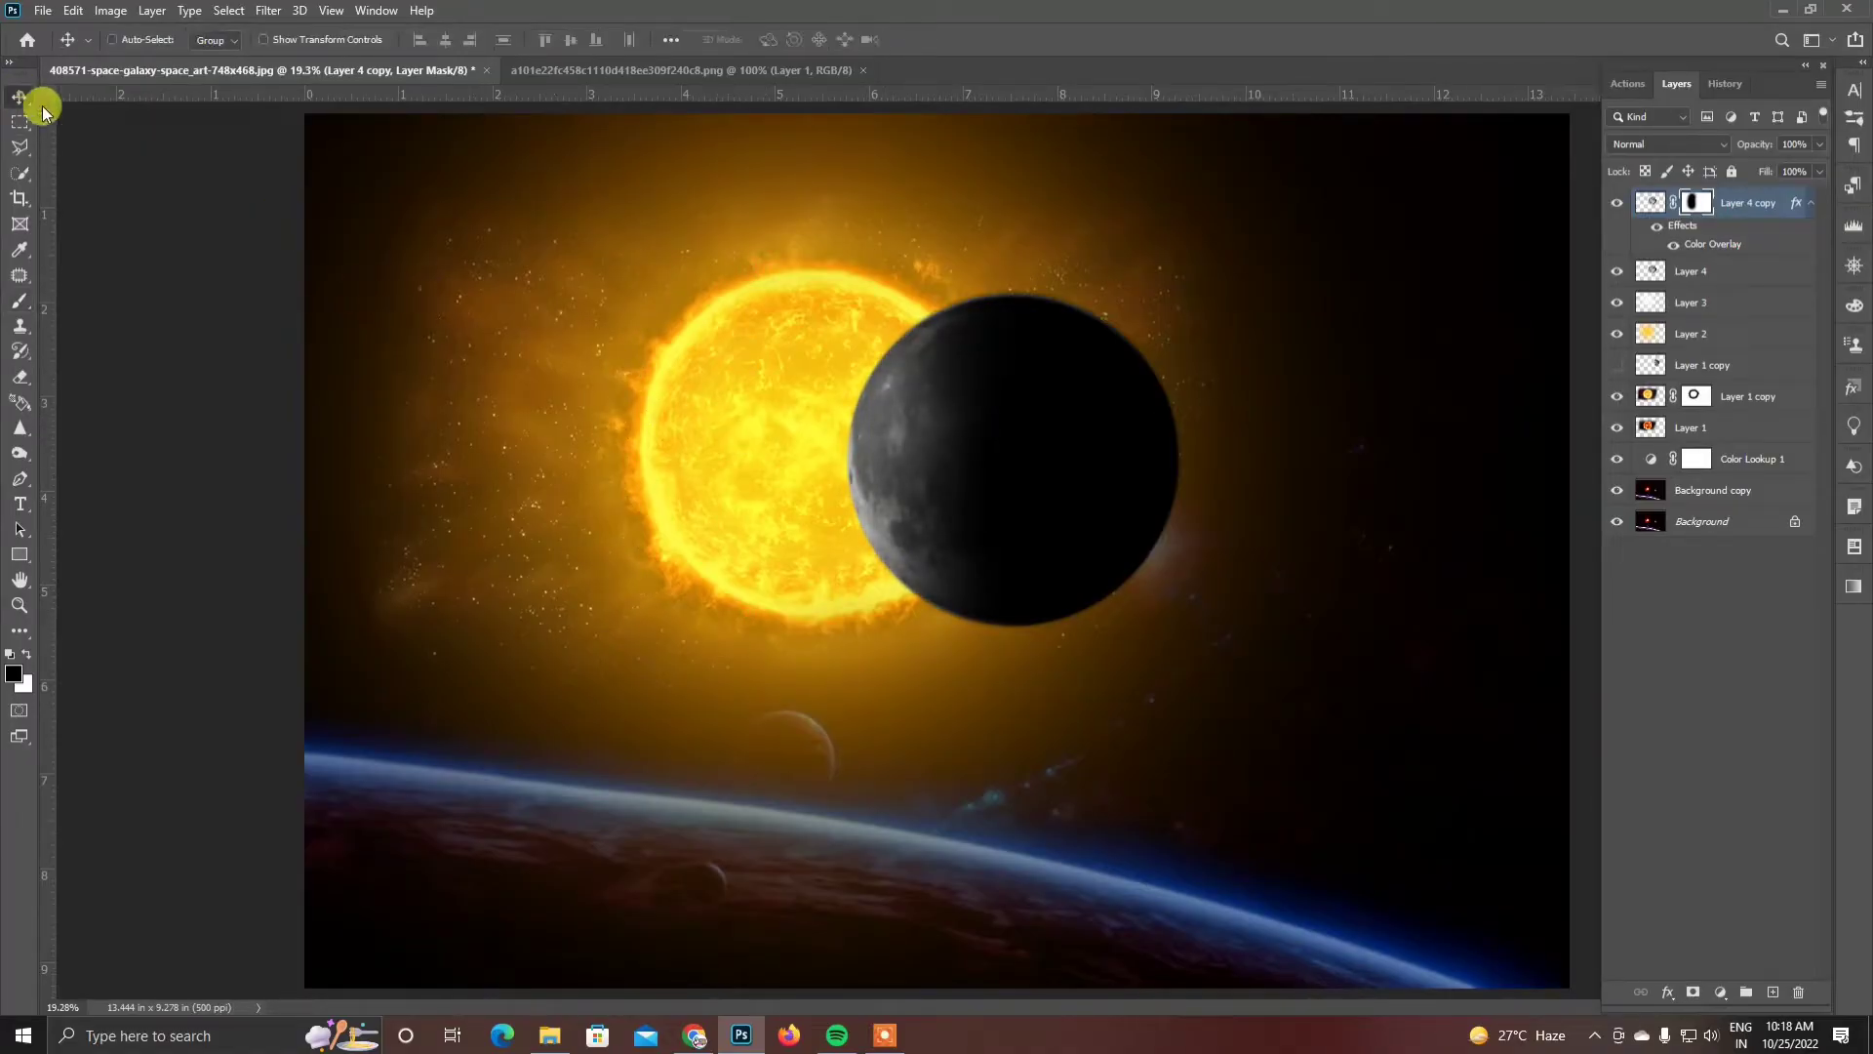
pyautogui.click(1699, 273)
pyautogui.moveTo(1645, 202); pyautogui.dragTo(1672, 351)
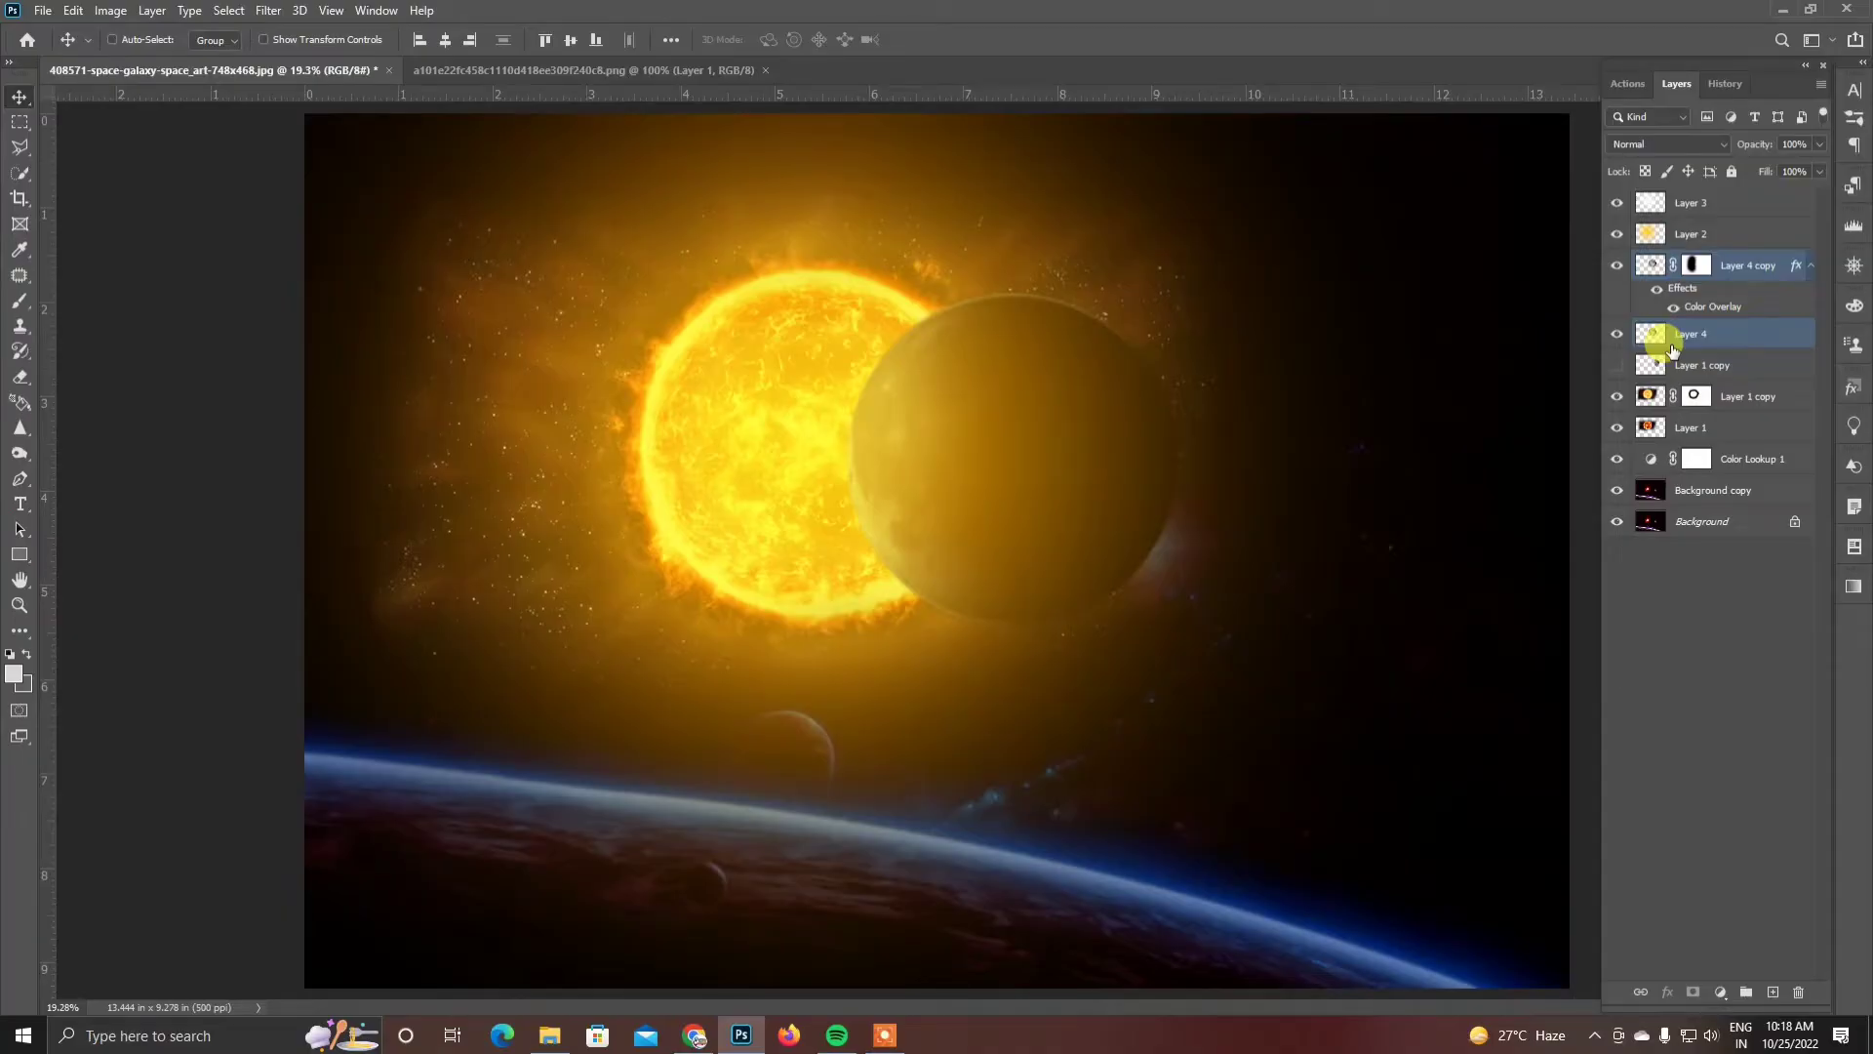
# - Compare the composite with the yellow glow of Layer 2 hidden and shown
pyautogui.click(1689, 235)
pyautogui.click(1616, 234)
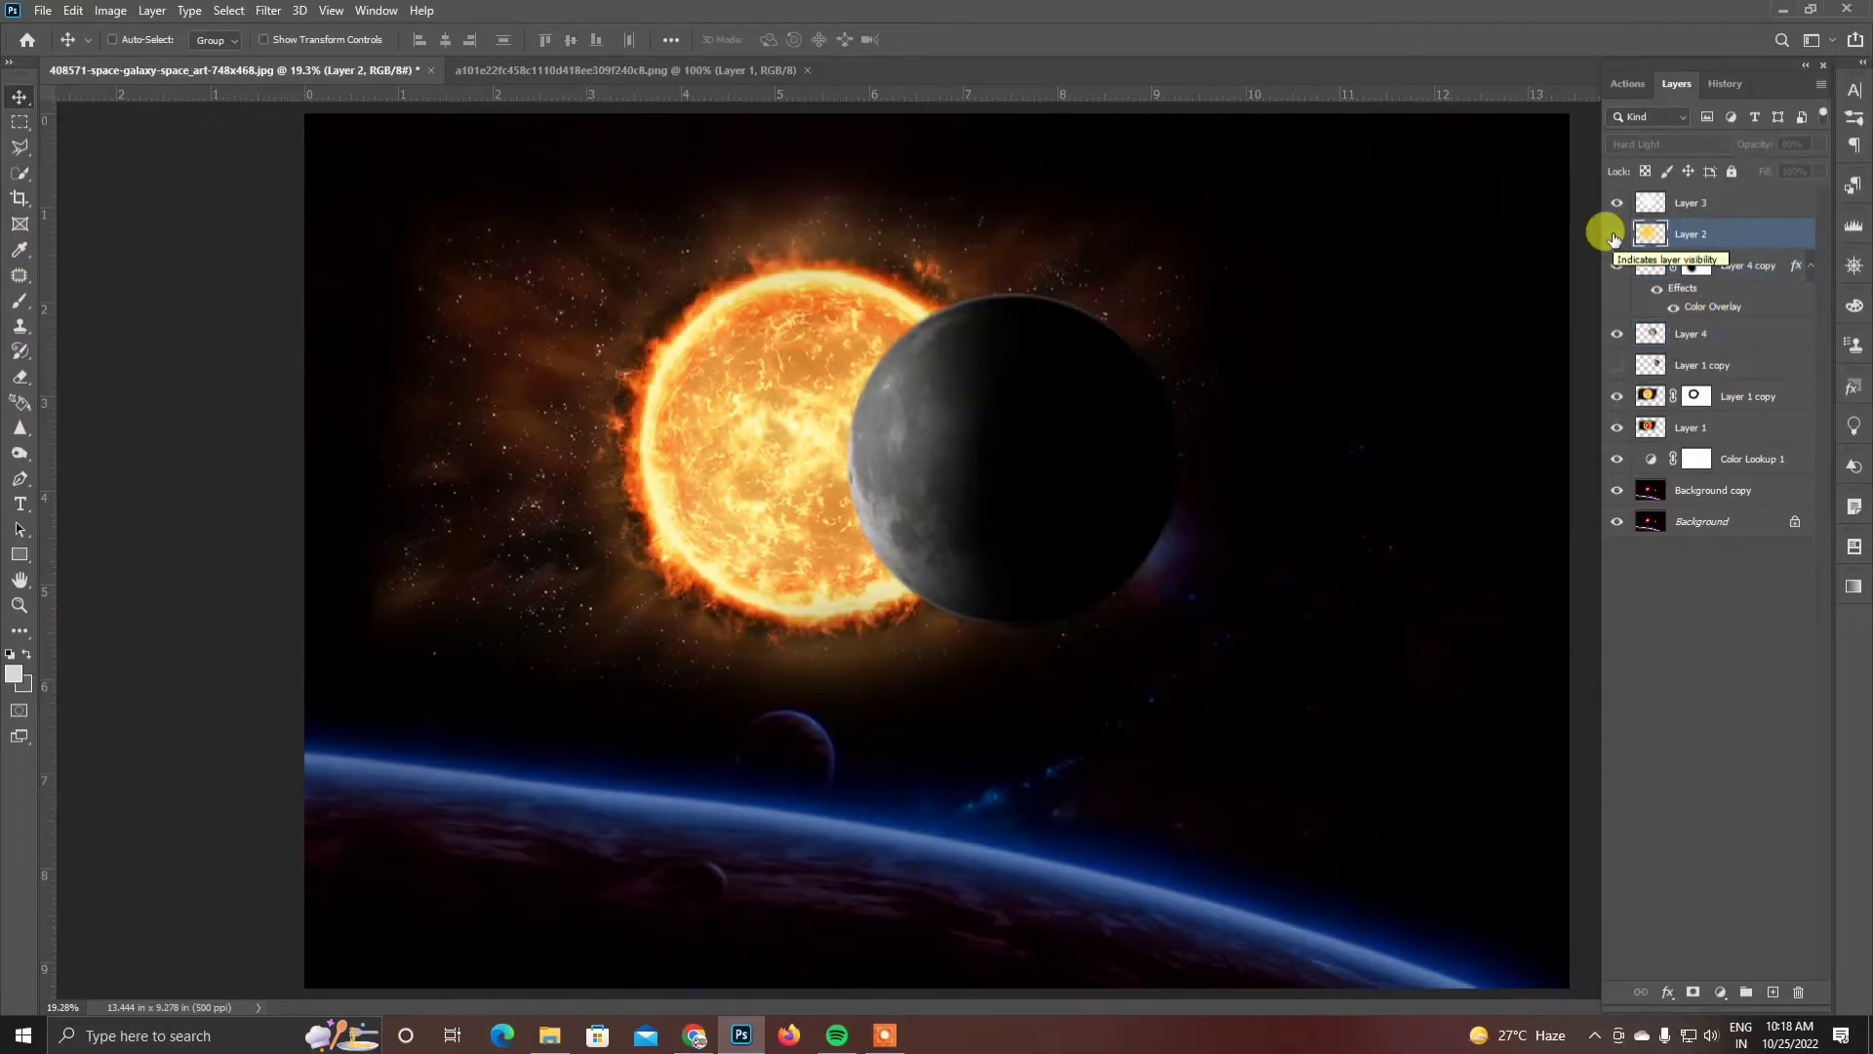
pyautogui.scroll(-10, 903, 390)
pyautogui.scroll(10, 868, 449)
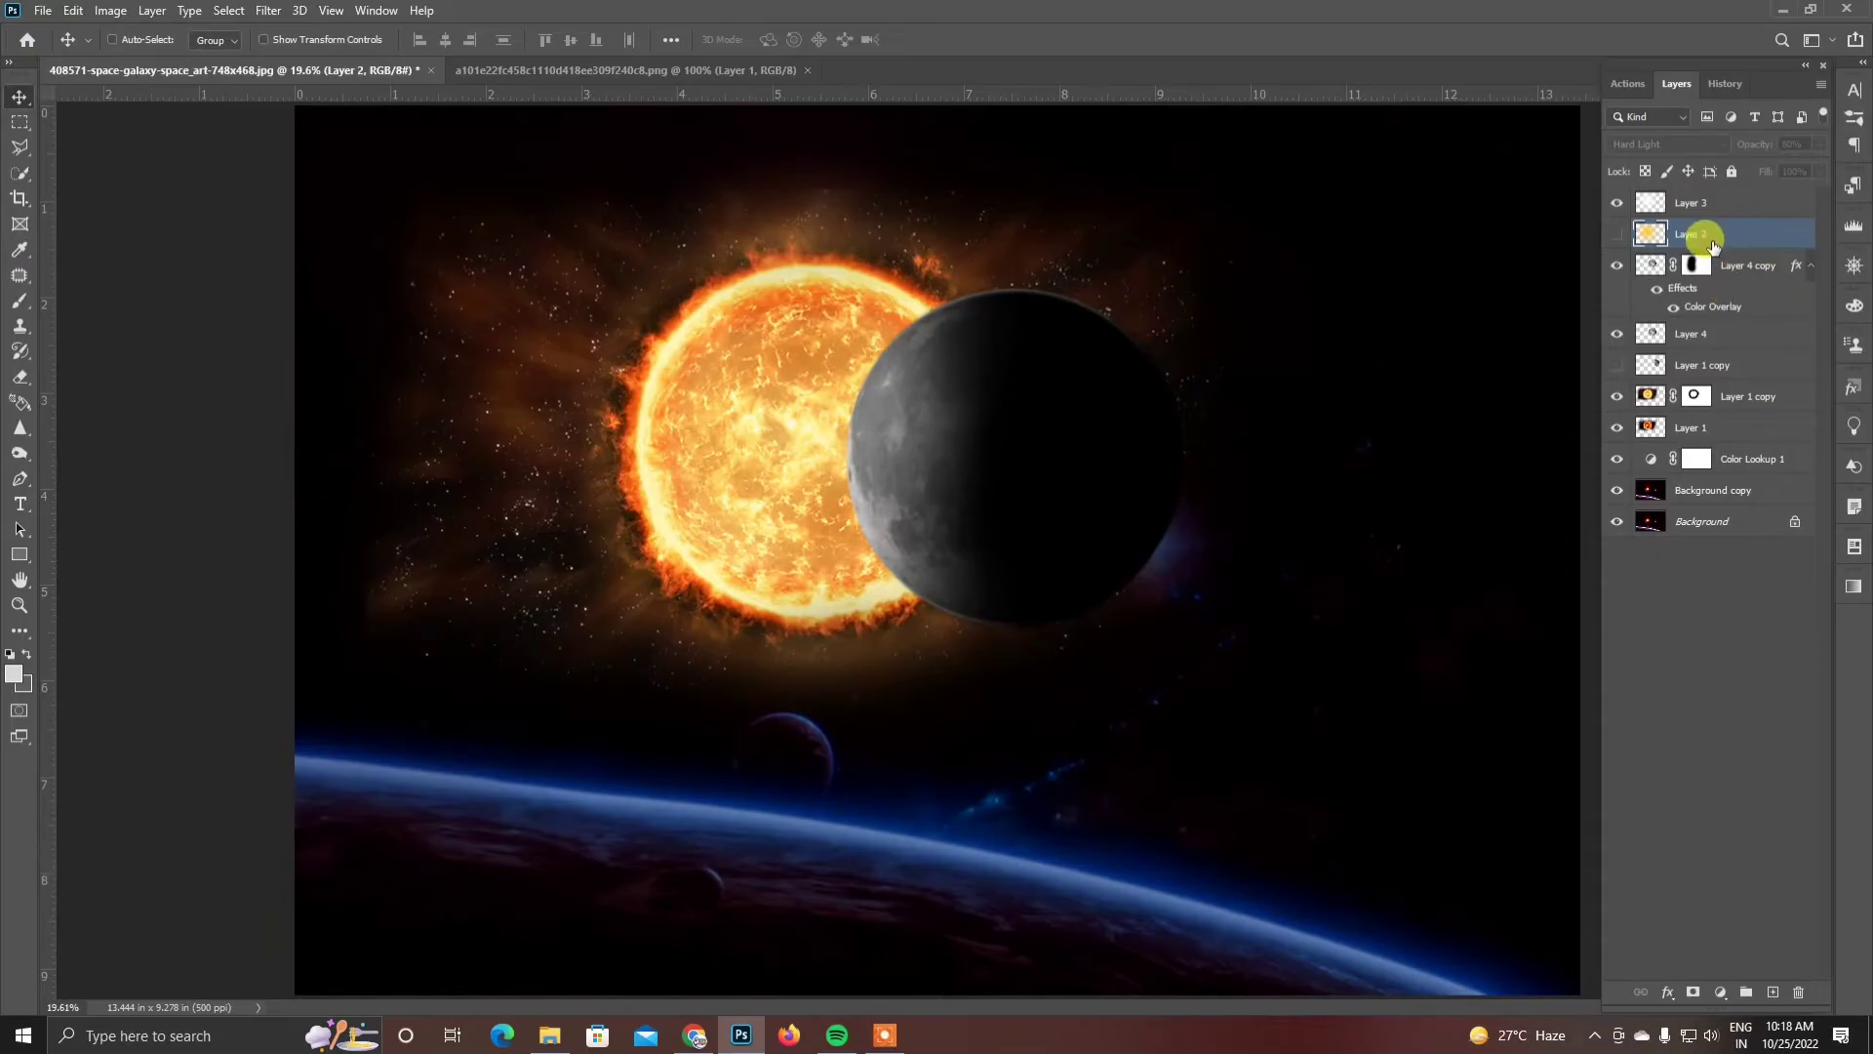
pyautogui.click(1617, 234)
# - Try clipping Layer 2 to Layer 4 copy and release the clipping mask
pyautogui.rightClick(1707, 239)
pyautogui.click(1487, 564)
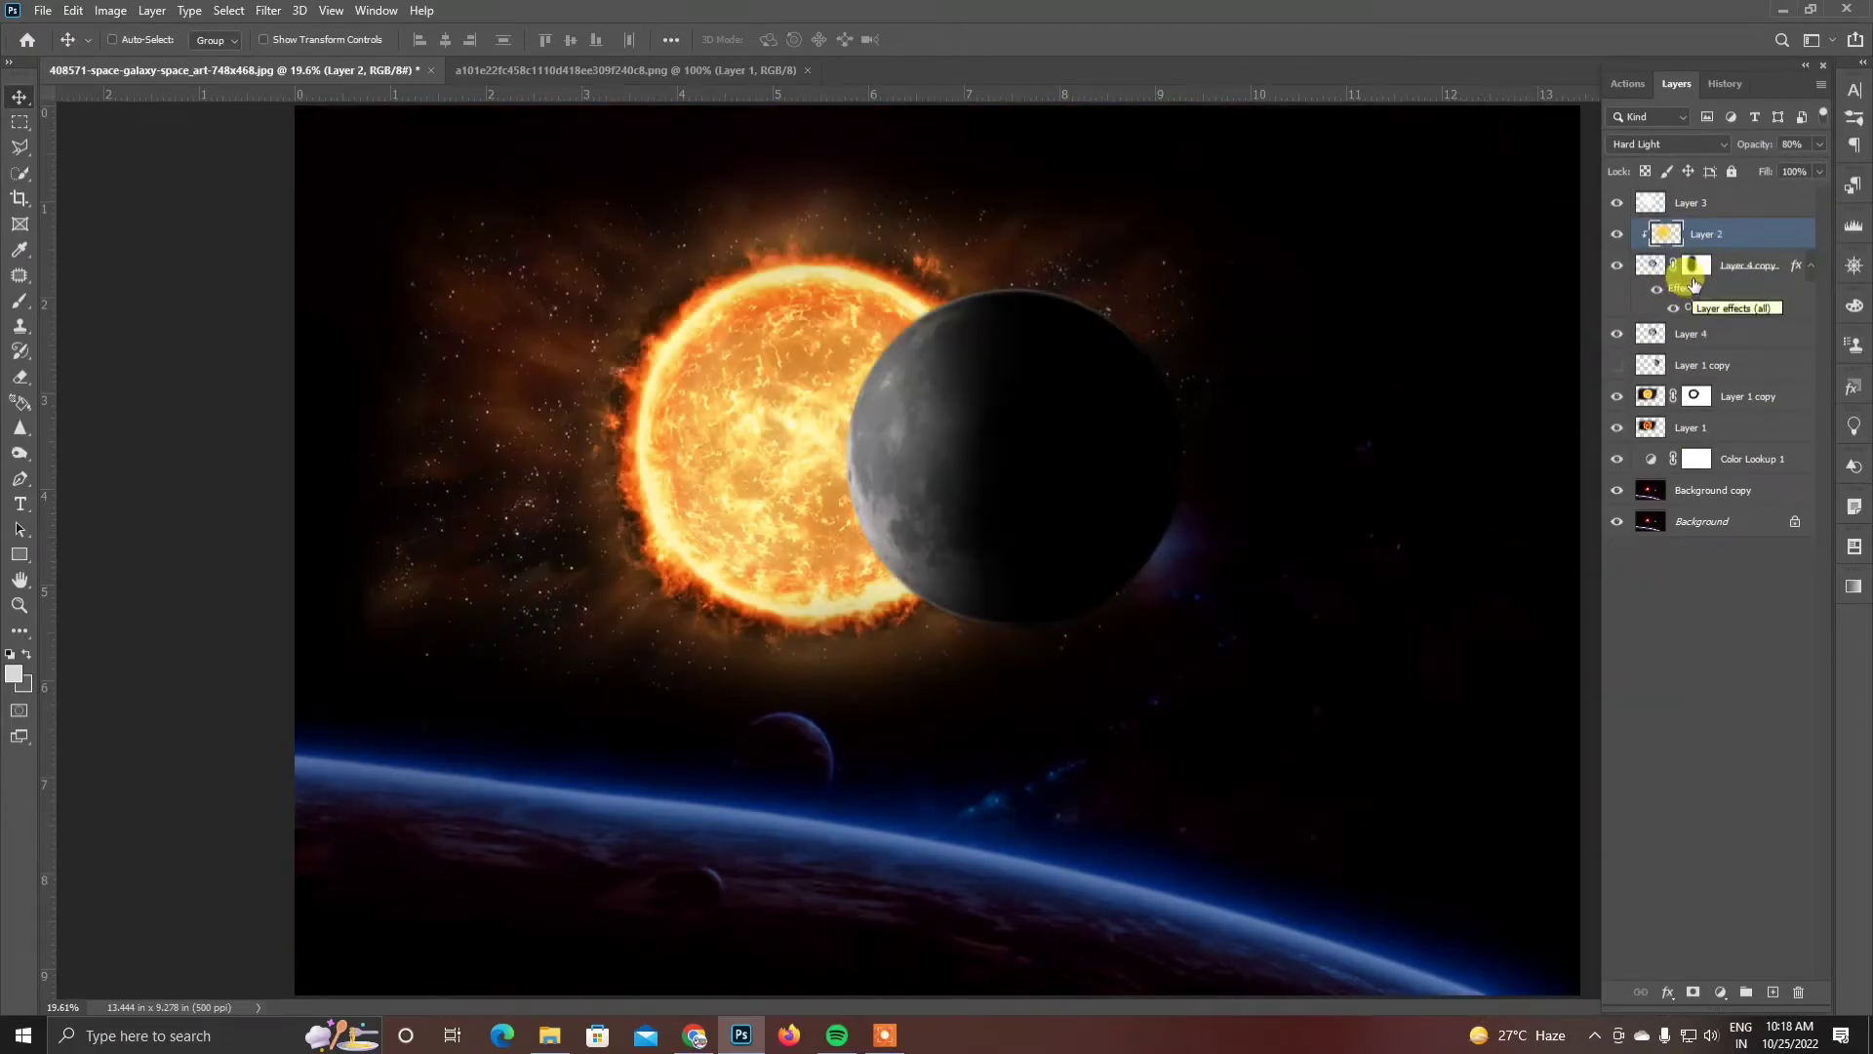
pyautogui.hotkey('ctrl', 'alt', 'g')
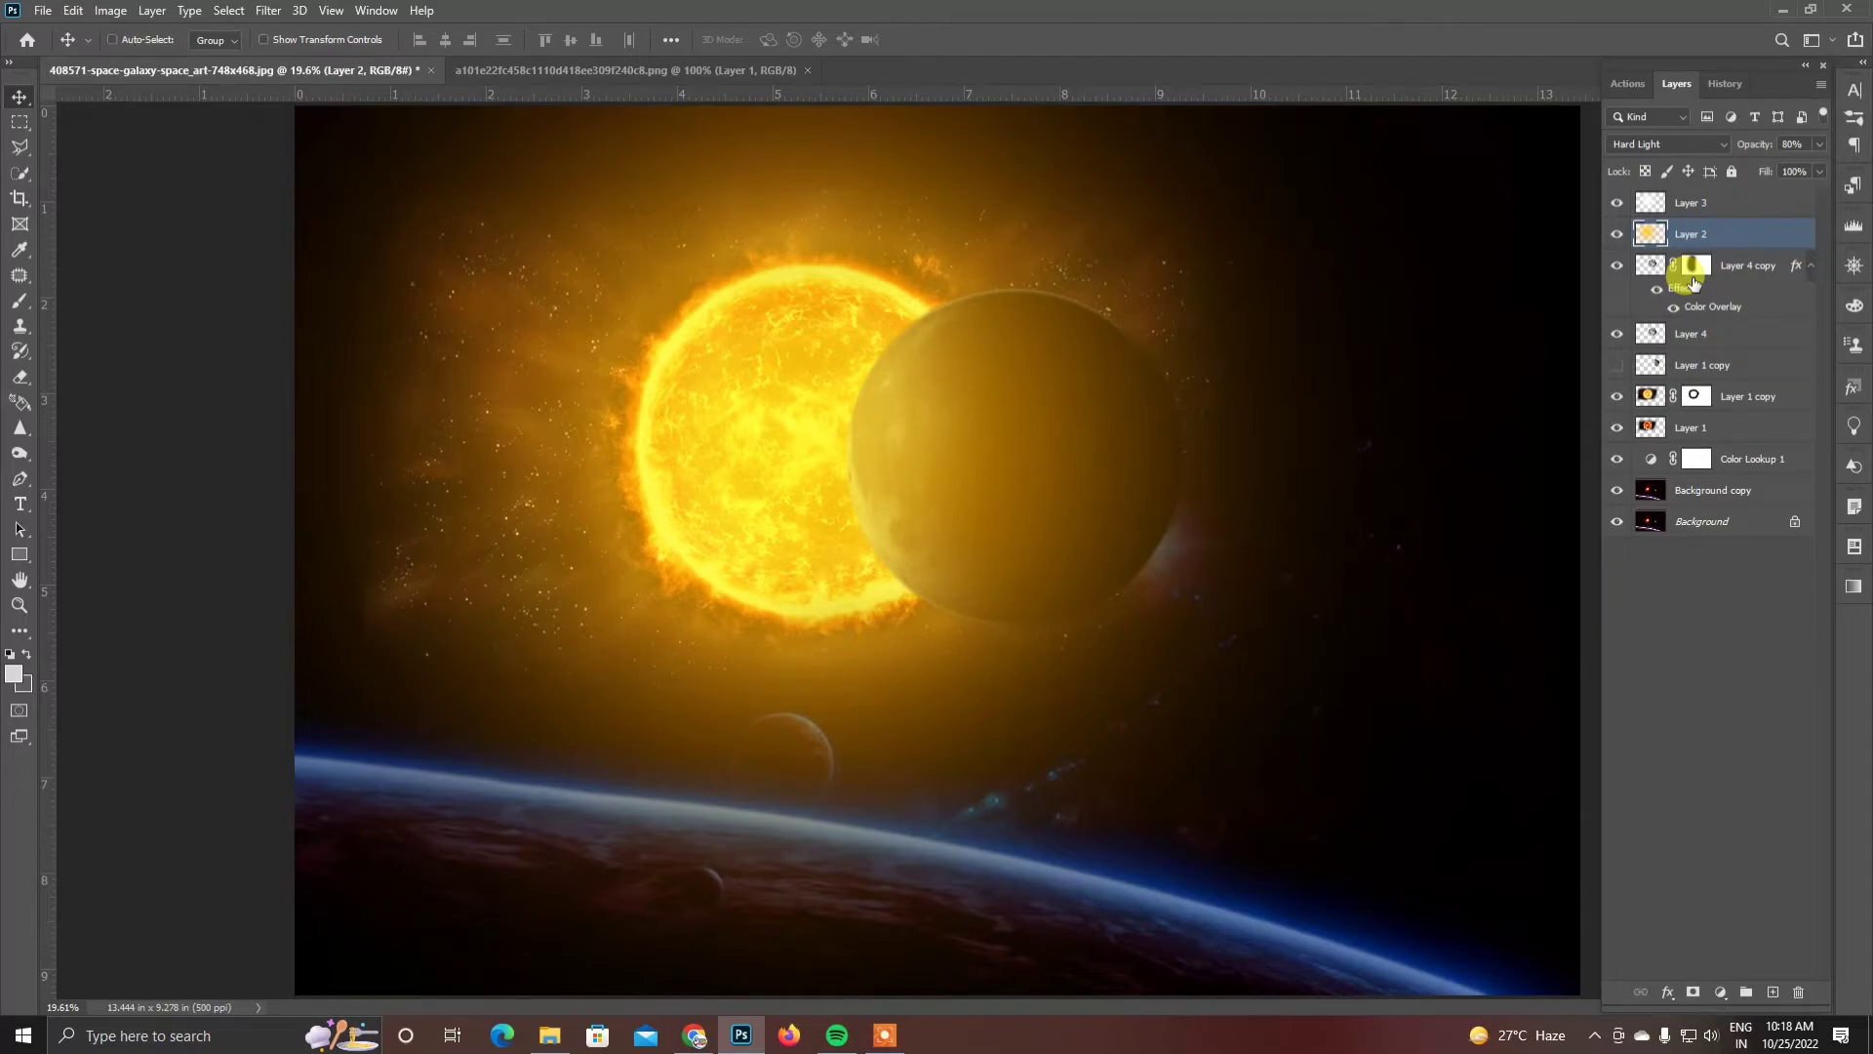
# - Add a layer mask to Layer 2 and paint out the yellow glow over the moon's dark side with a soft 1811-pixel black brush
pyautogui.click(1694, 1005)
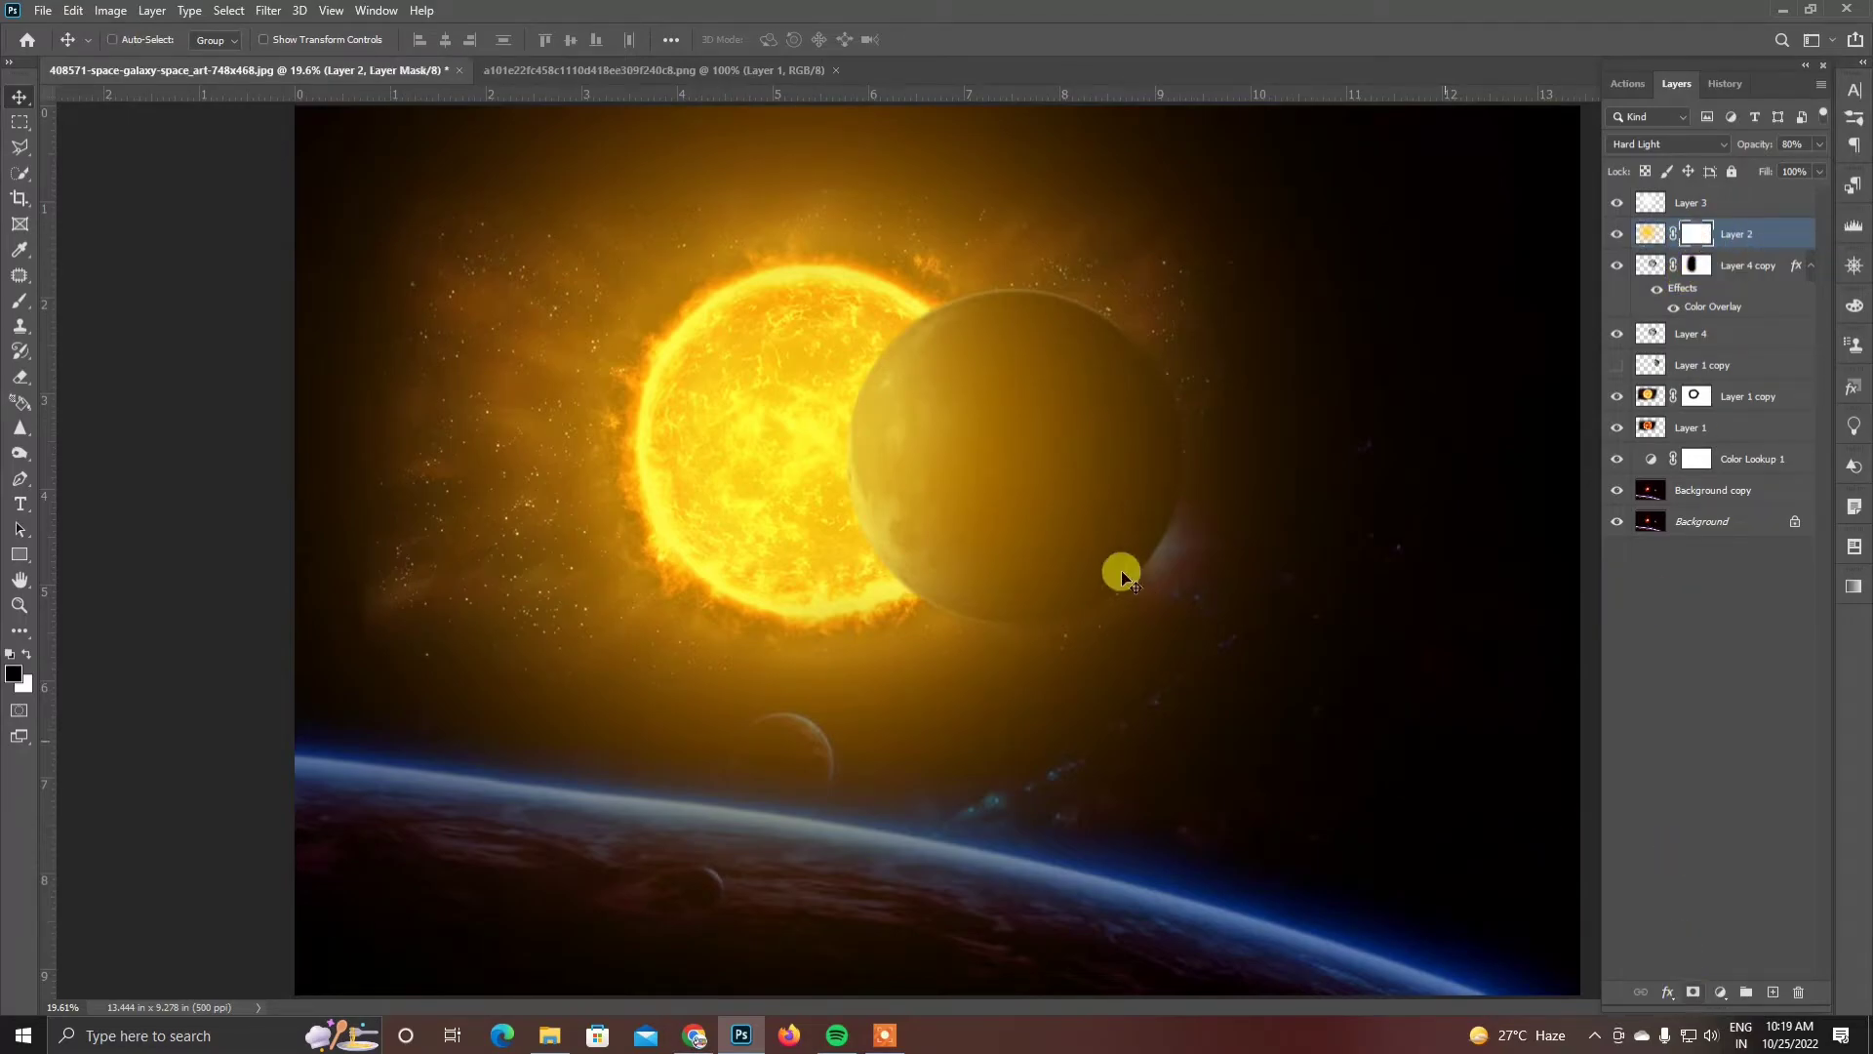
pyautogui.click(20, 300)
pyautogui.moveTo(979, 293); pyautogui.dragTo(1069, 264)
pyautogui.rightClick(1231, 483)
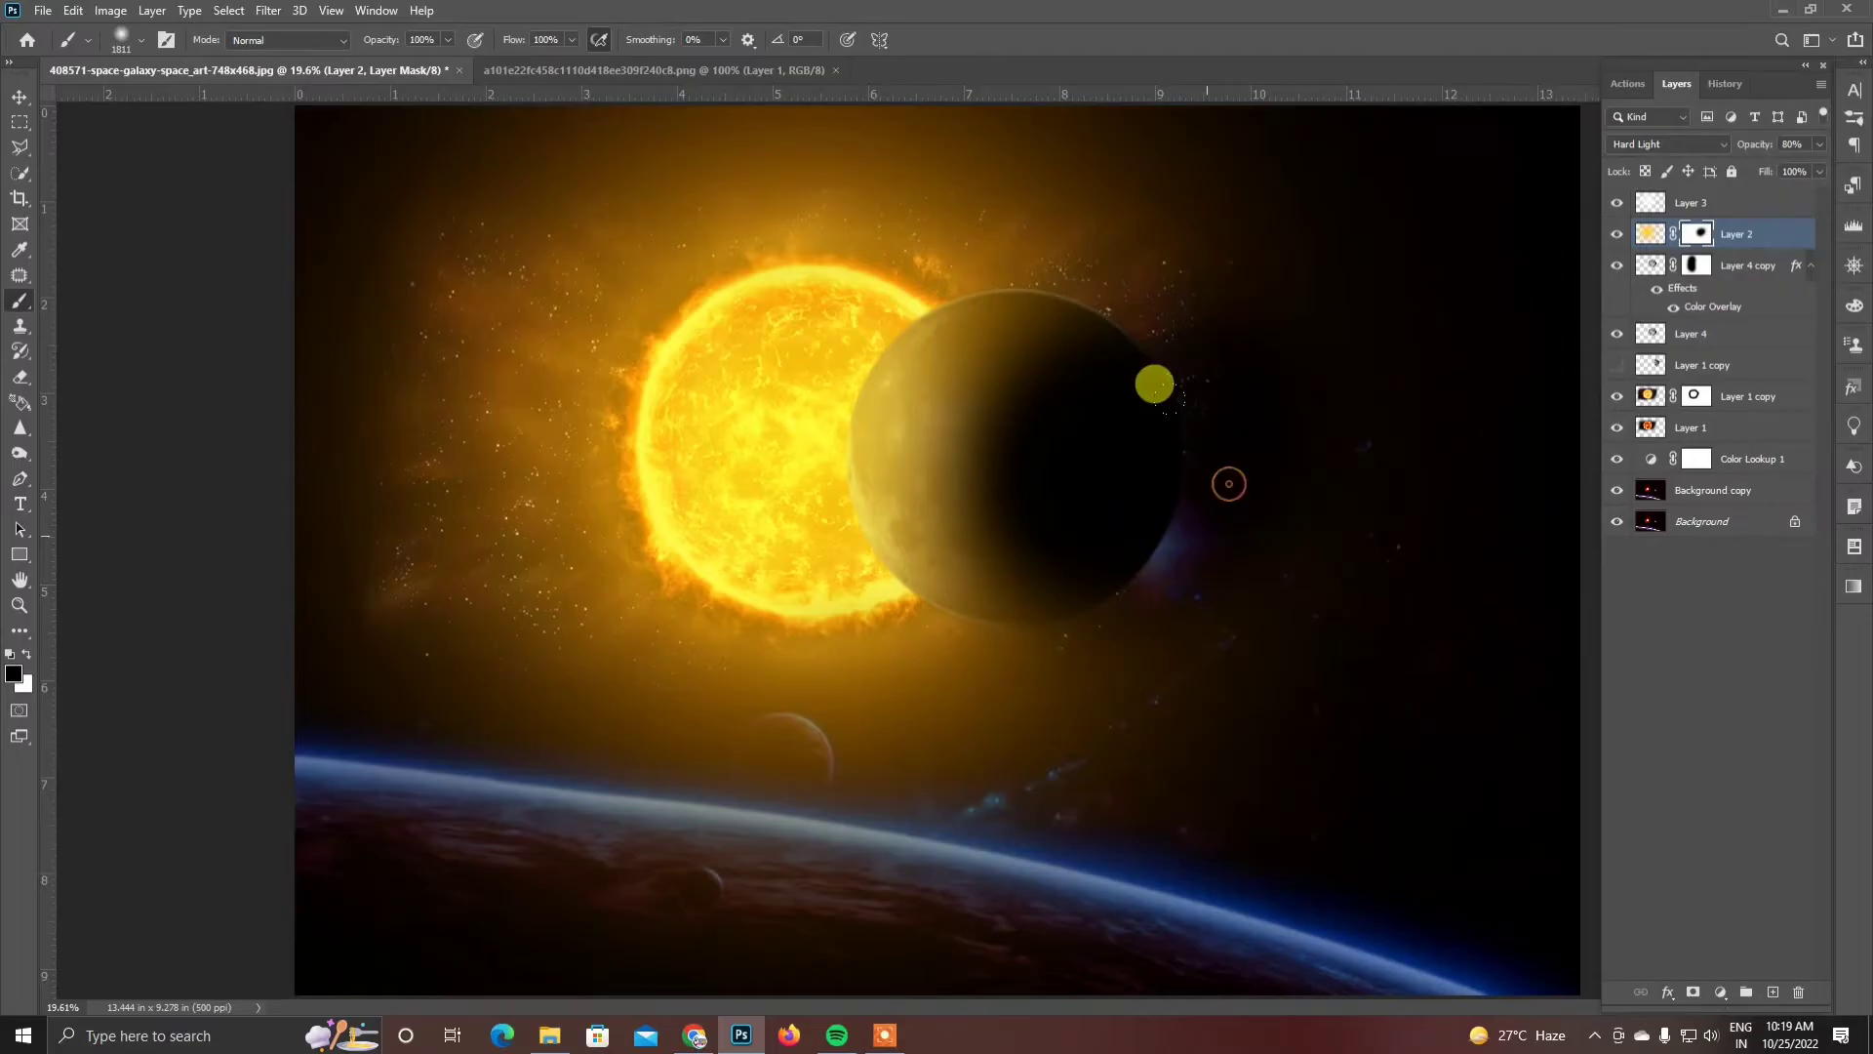
pyautogui.moveTo(1253, 391); pyautogui.dragTo(1122, 683)
pyautogui.scroll(-1, 979, 426)
pyautogui.moveTo(978, 427)
pyautogui.mouseDown()
pyautogui.moveTo(965, 586)
pyautogui.moveTo(937, 293)
pyautogui.moveTo(962, 411)
pyautogui.moveTo(1098, 505)
pyautogui.mouseUp()
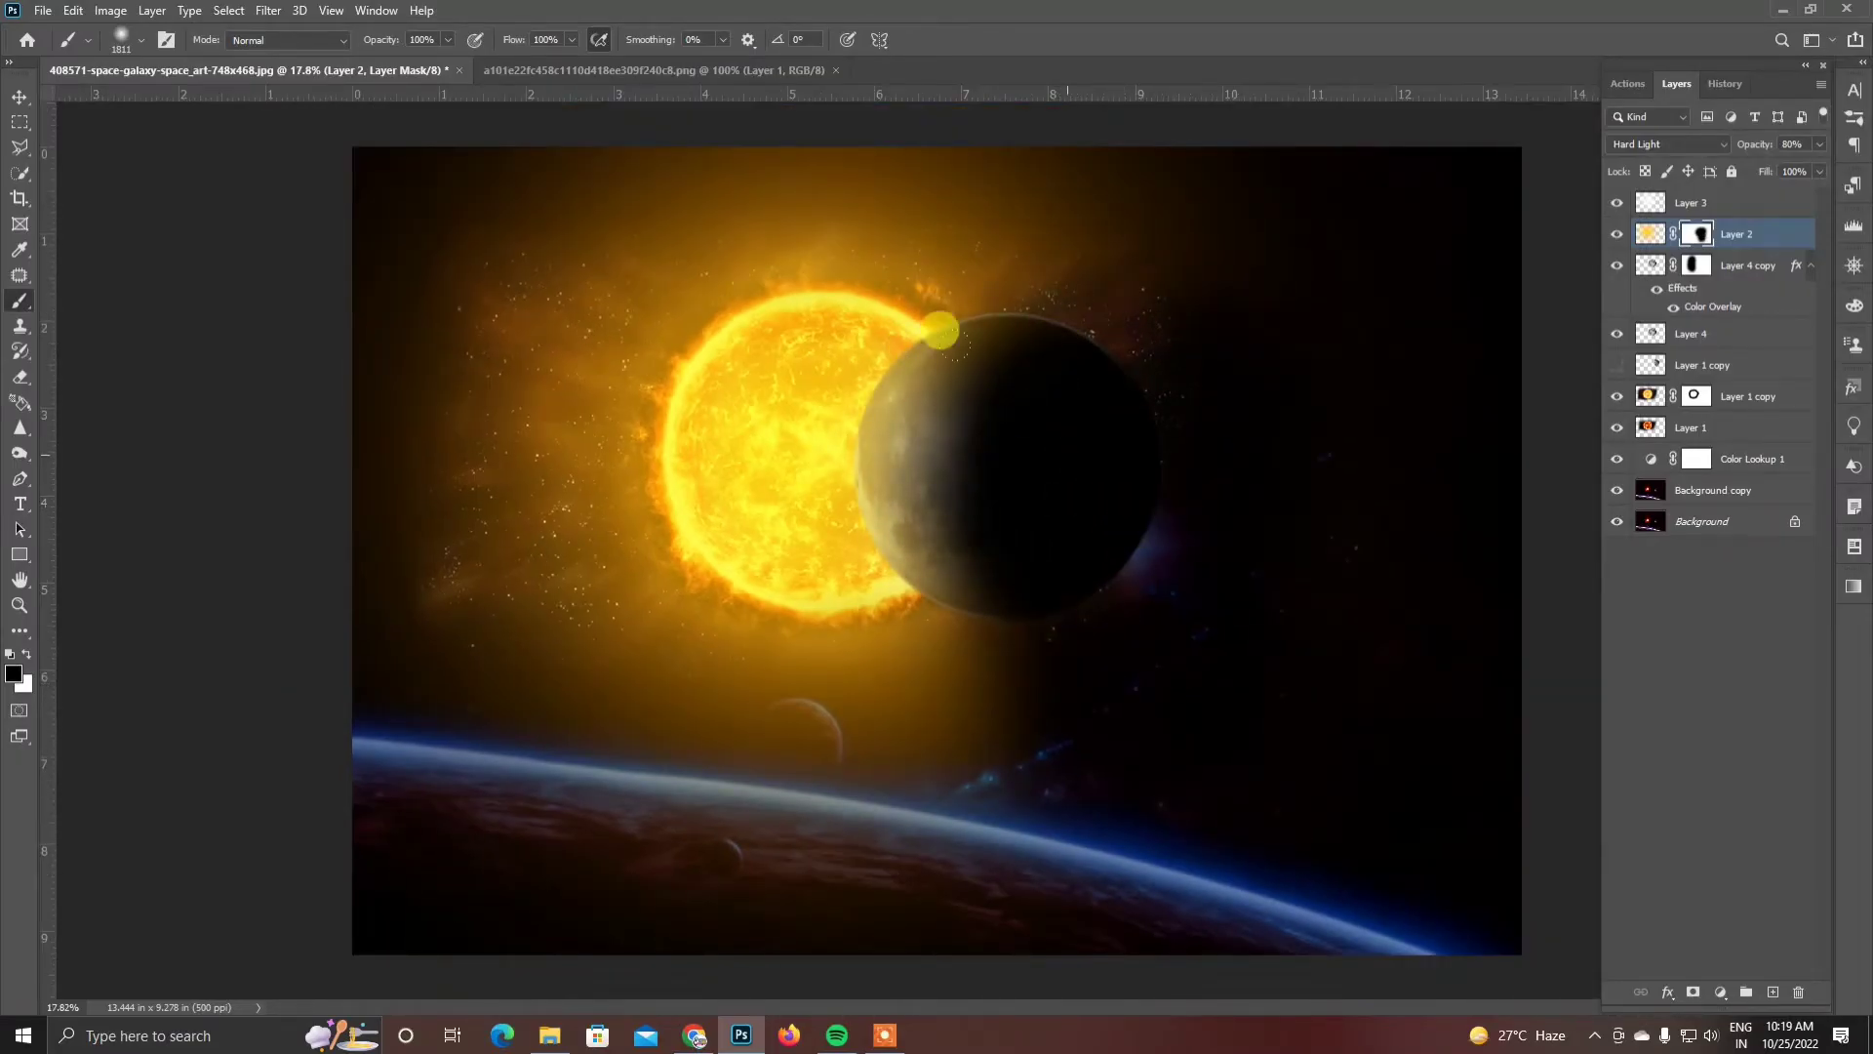
pyautogui.moveTo(949, 347)
pyautogui.mouseDown()
pyautogui.moveTo(987, 335)
pyautogui.moveTo(969, 276)
pyautogui.moveTo(1141, 611)
pyautogui.mouseUp()
# - Enlarge the brush to 2300 pixels and mask Layer 2's glow off the planet horizon below the sun
pyautogui.scroll(-1, 1162, 712)
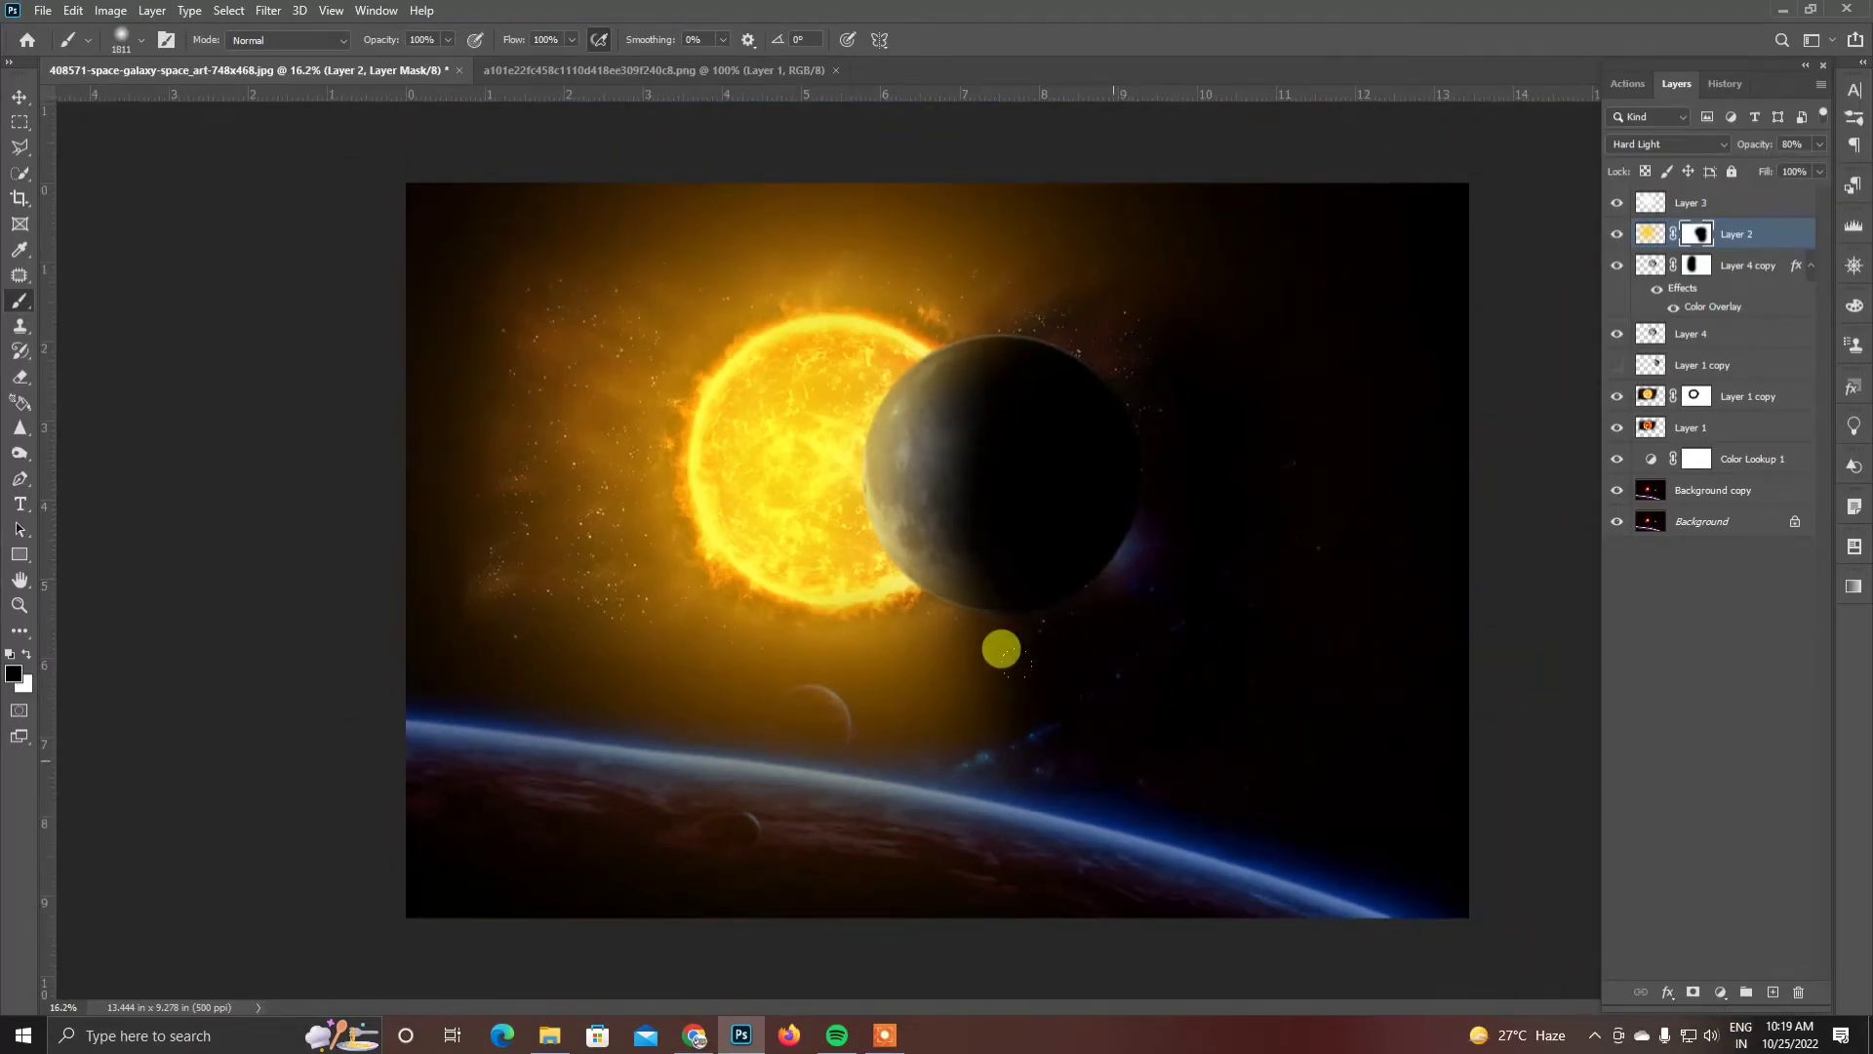
pyautogui.press(']')
pyautogui.moveTo(892, 624)
pyautogui.mouseDown()
pyautogui.moveTo(648, 698)
pyautogui.moveTo(544, 777)
pyautogui.moveTo(238, 743)
pyautogui.mouseUp()
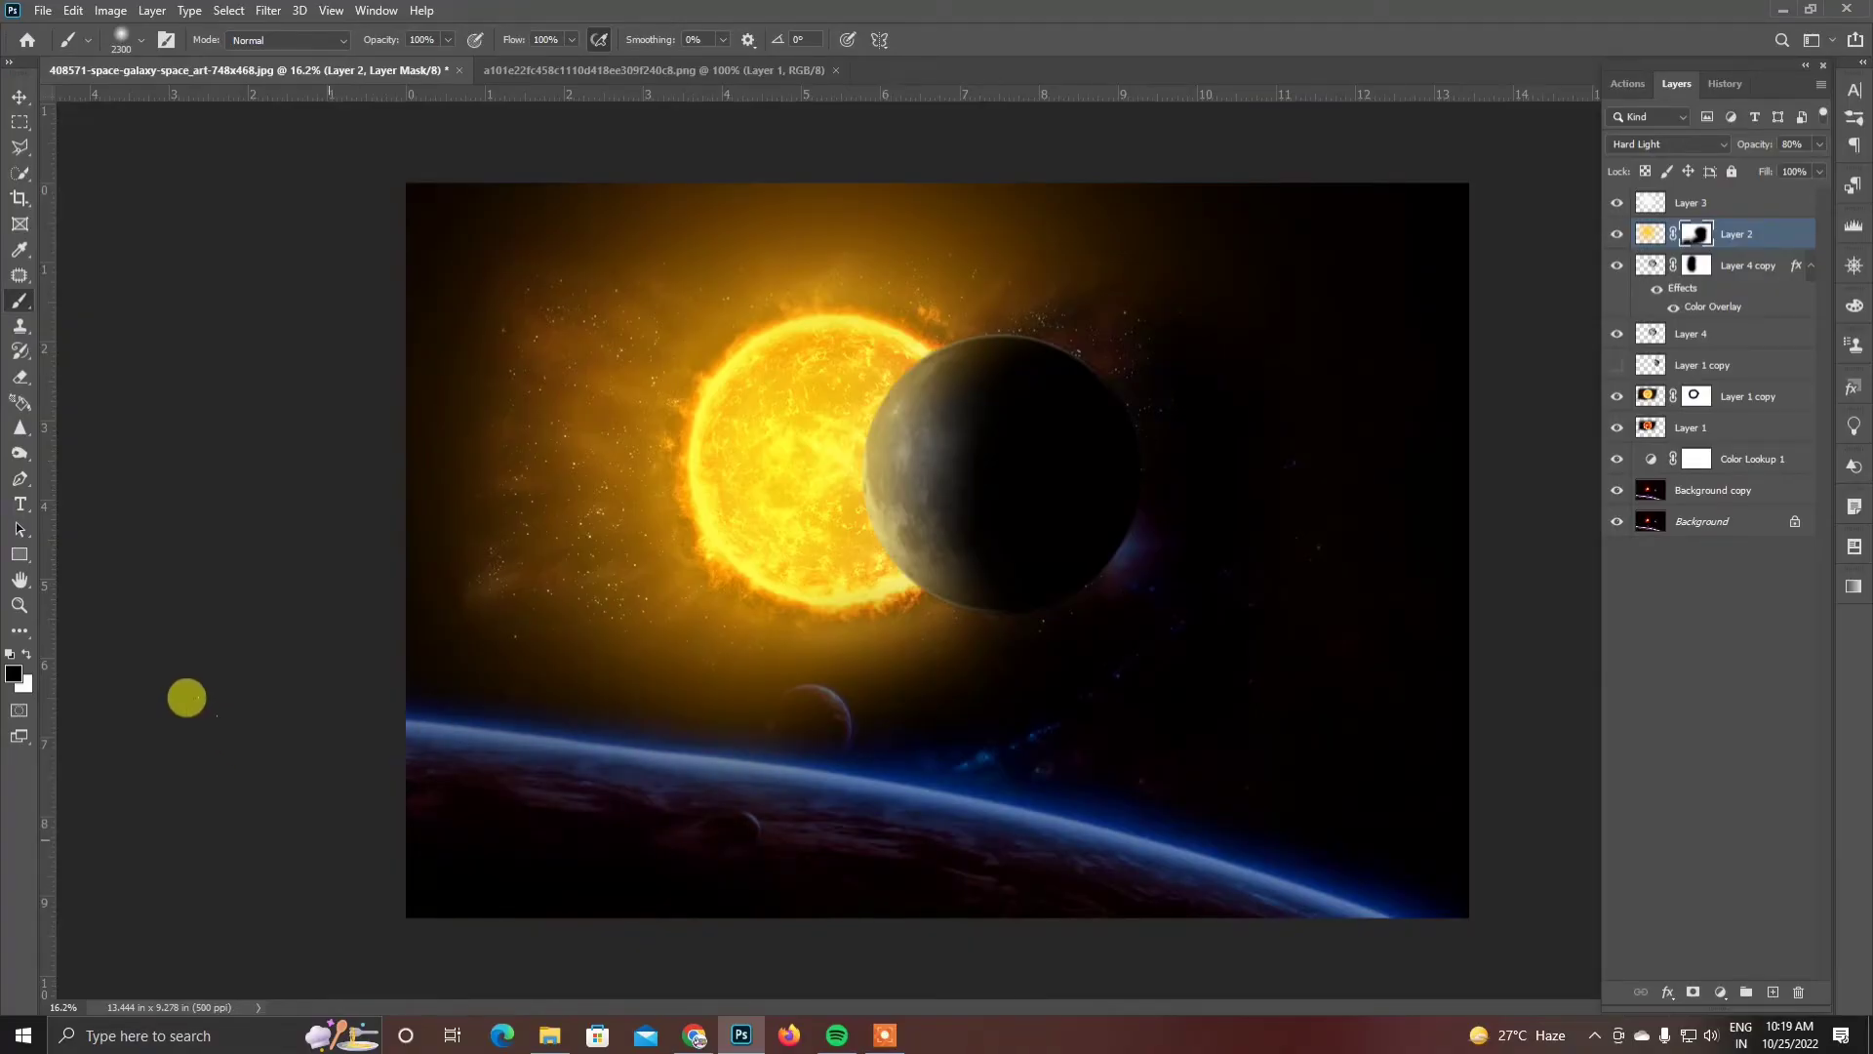
pyautogui.press('v')
pyautogui.scroll(2, 935, 370)
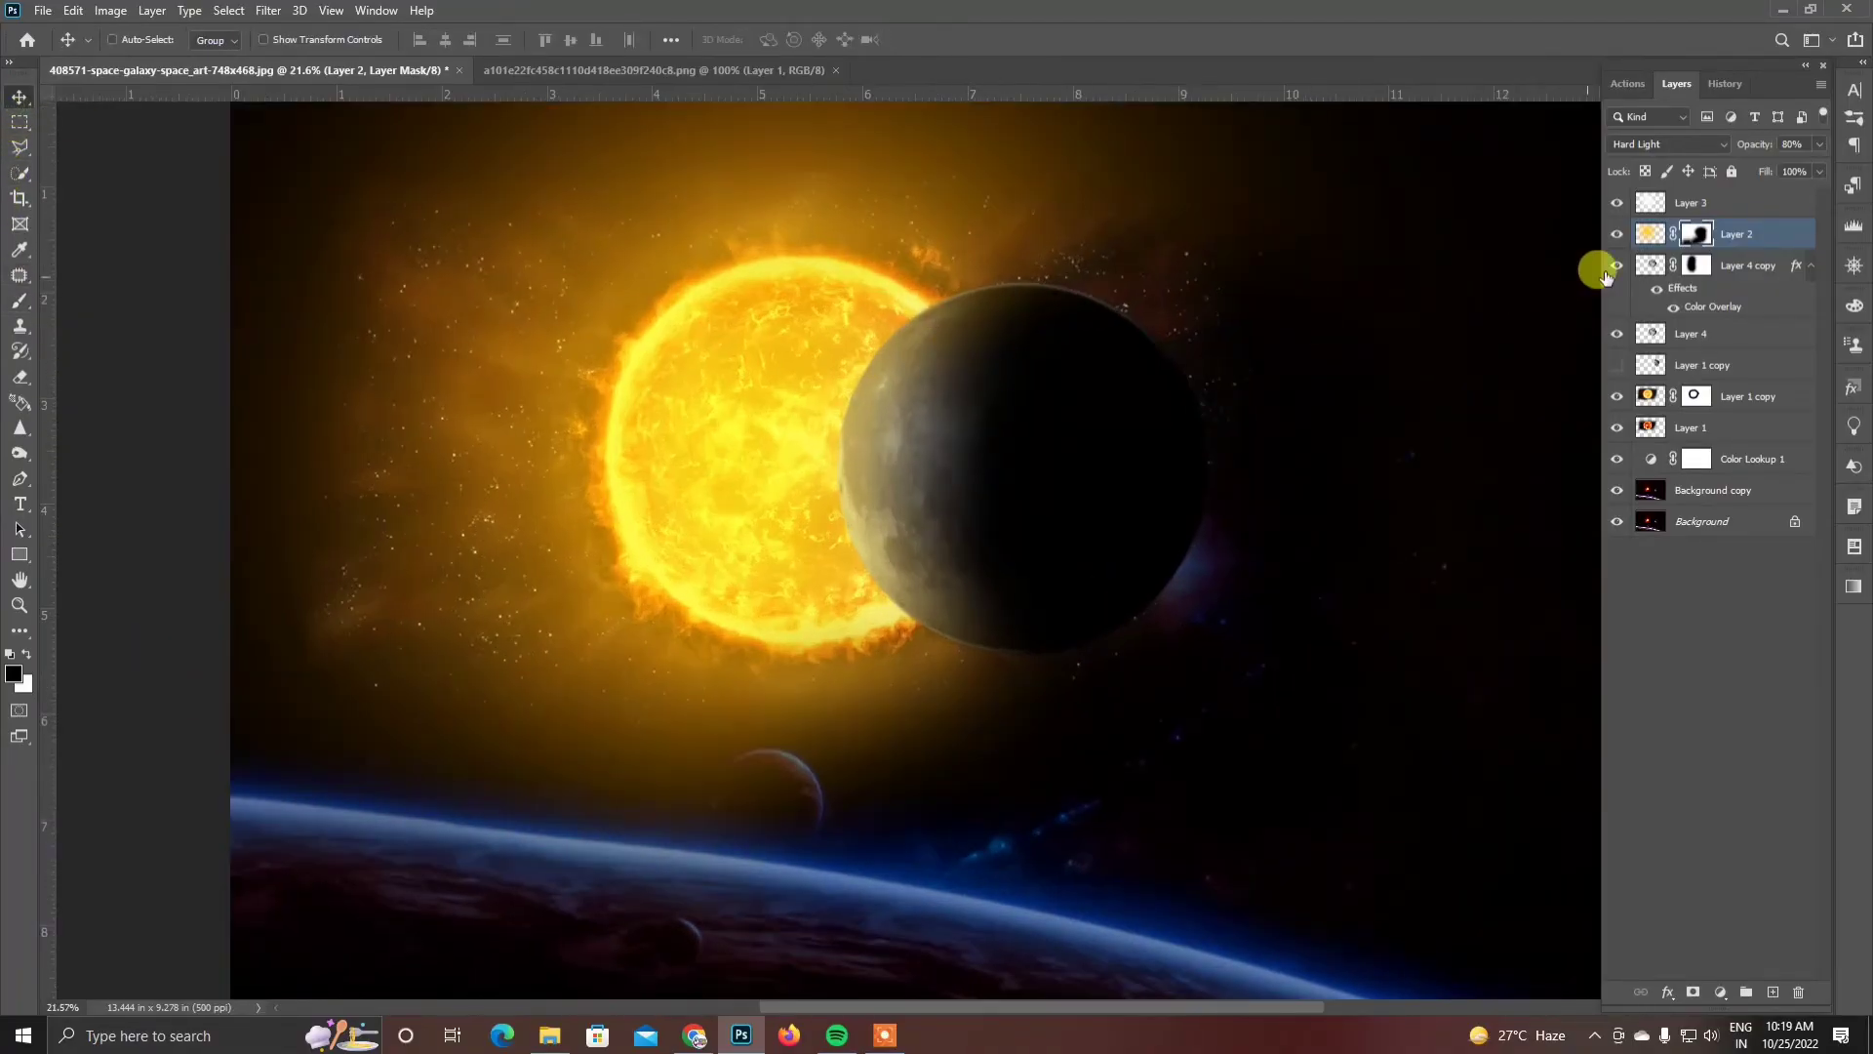
# - Try a Levels adjustment layer above Layer 4 copy and delete it
pyautogui.click(1649, 265)
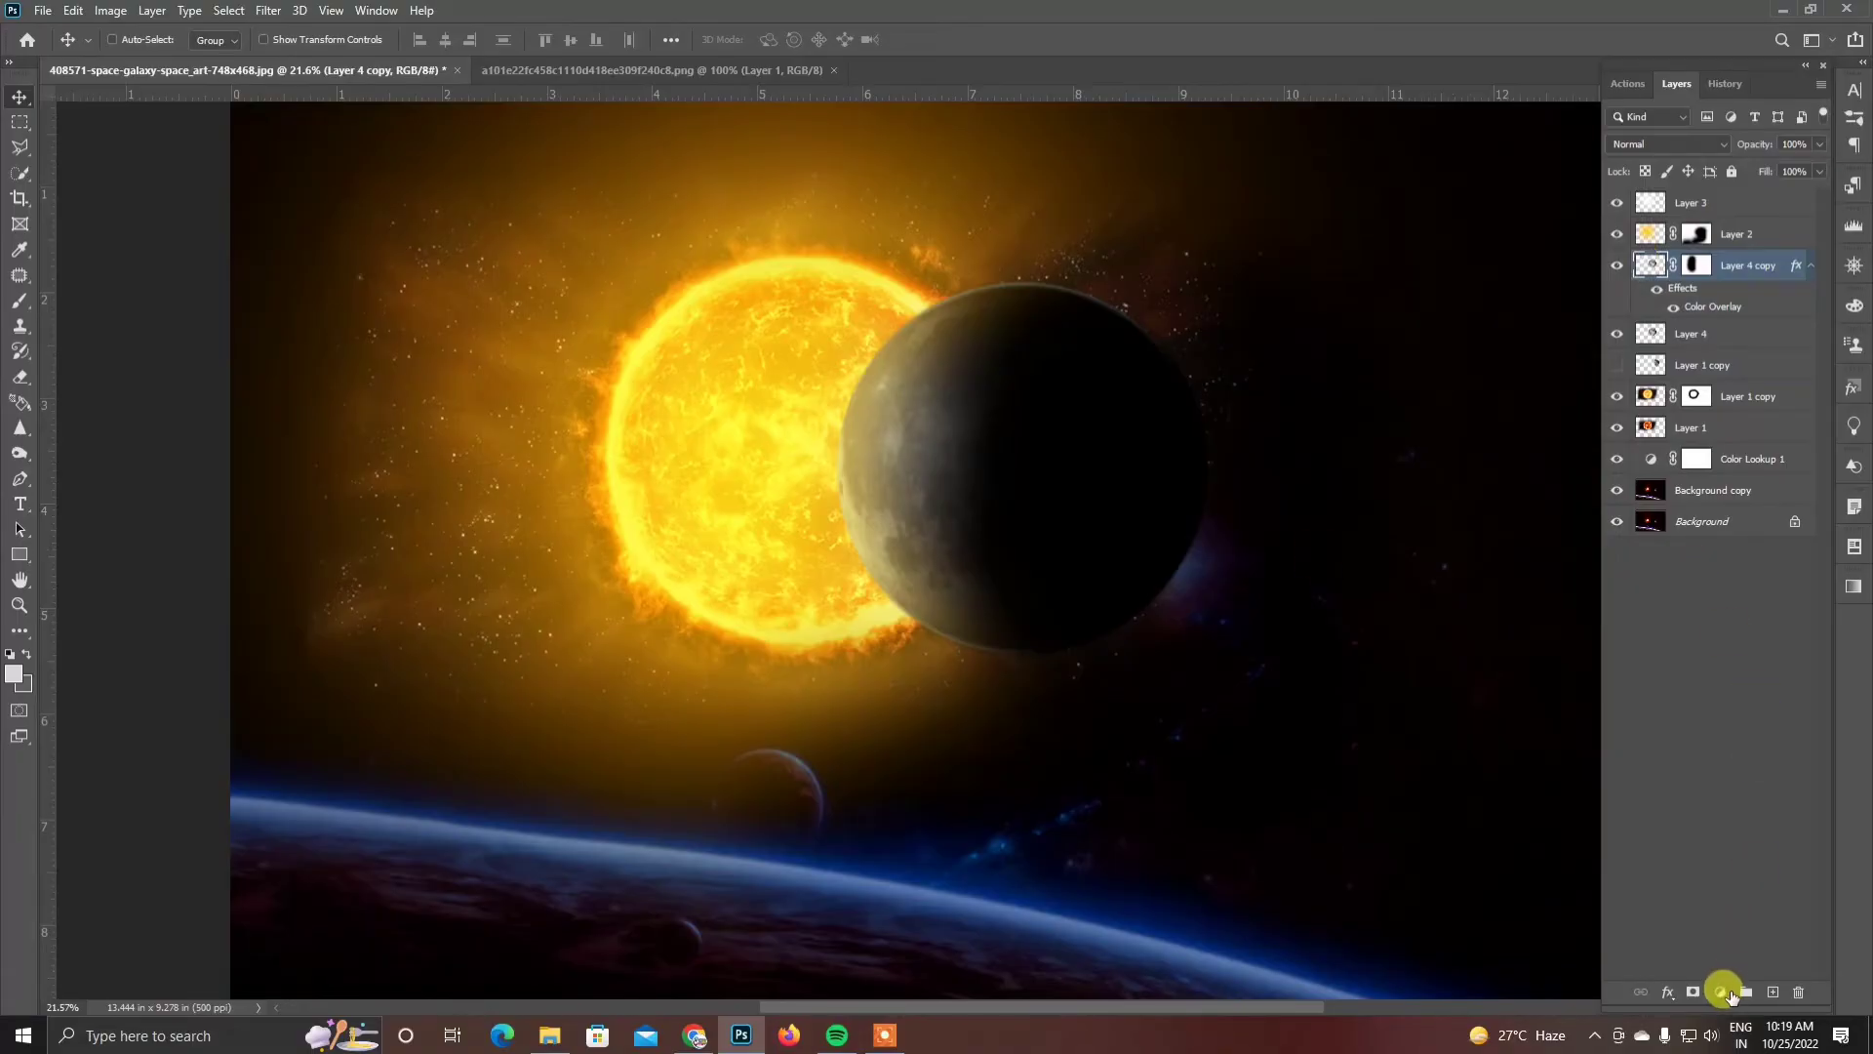
pyautogui.click(1732, 993)
pyautogui.click(1783, 729)
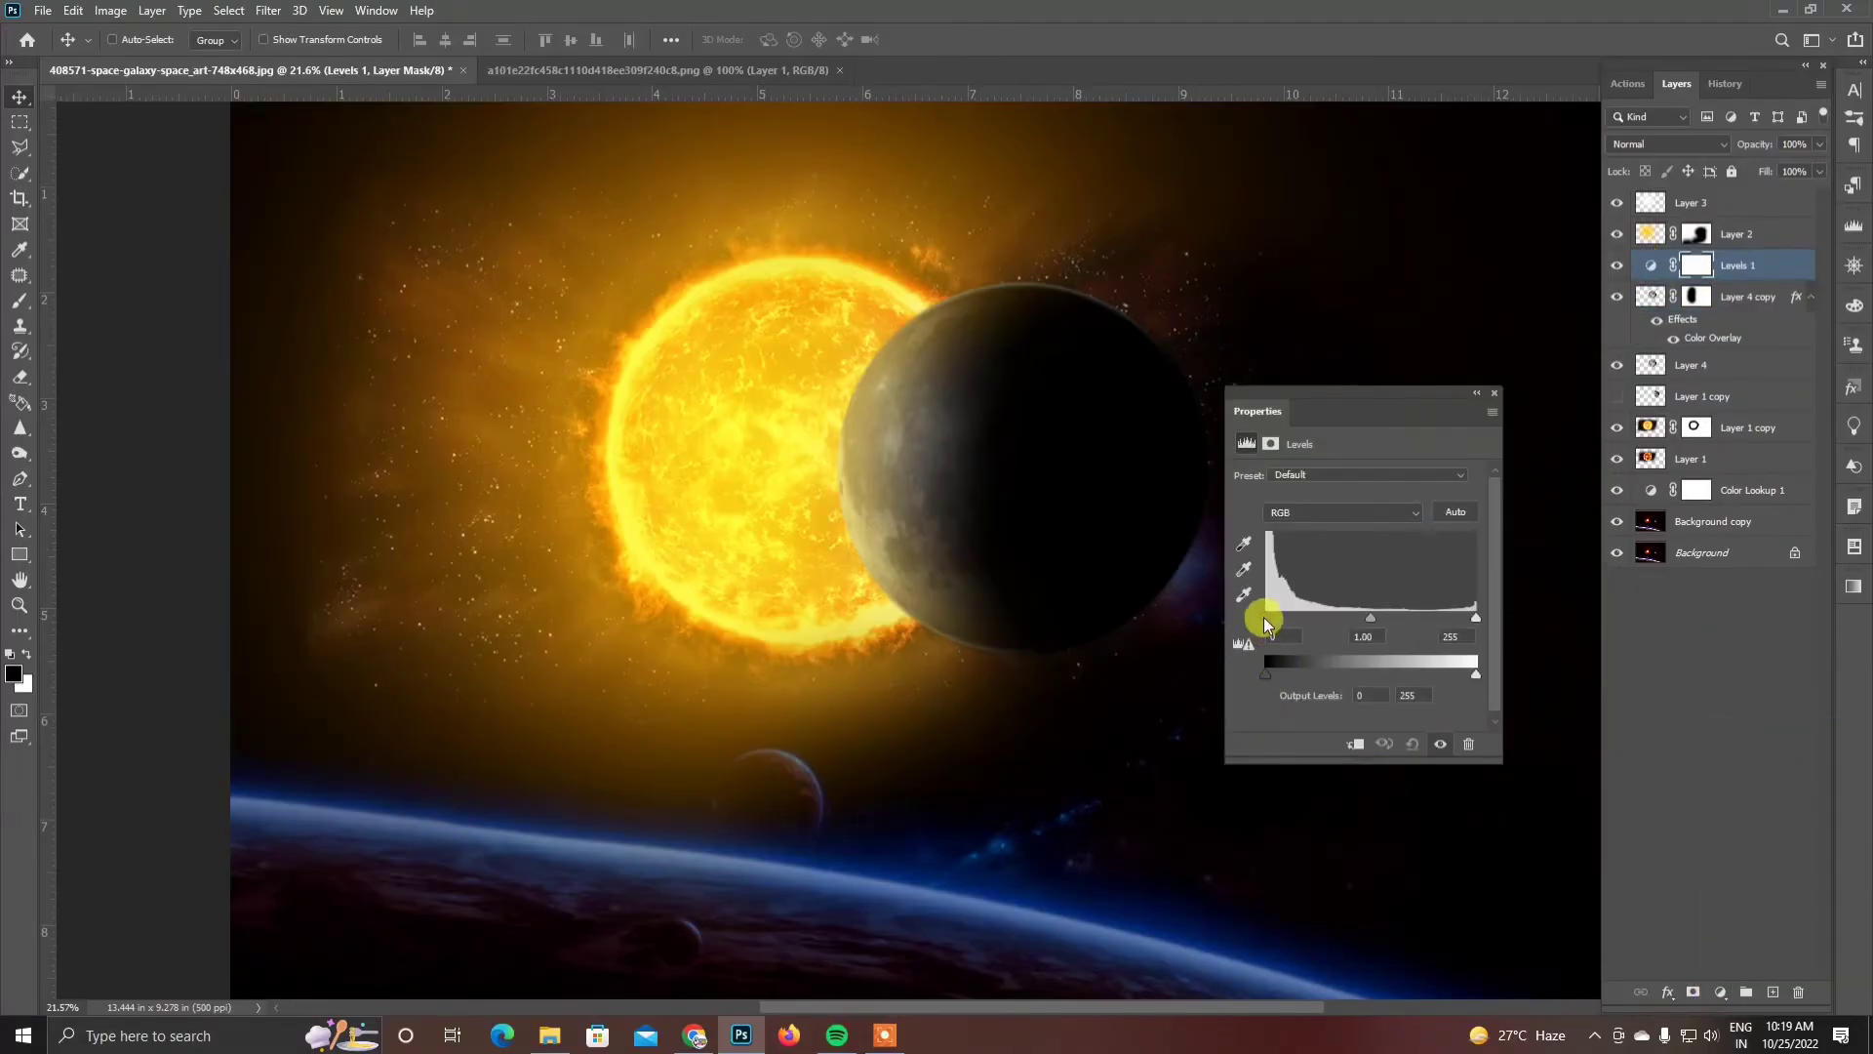
pyautogui.moveTo(1265, 620)
pyautogui.mouseDown()
pyautogui.moveTo(1298, 625)
pyautogui.moveTo(1244, 620)
pyautogui.mouseUp()
pyautogui.moveTo(1473, 619); pyautogui.dragTo(1541, 617)
pyautogui.click(1493, 392)
pyautogui.press('Delete')
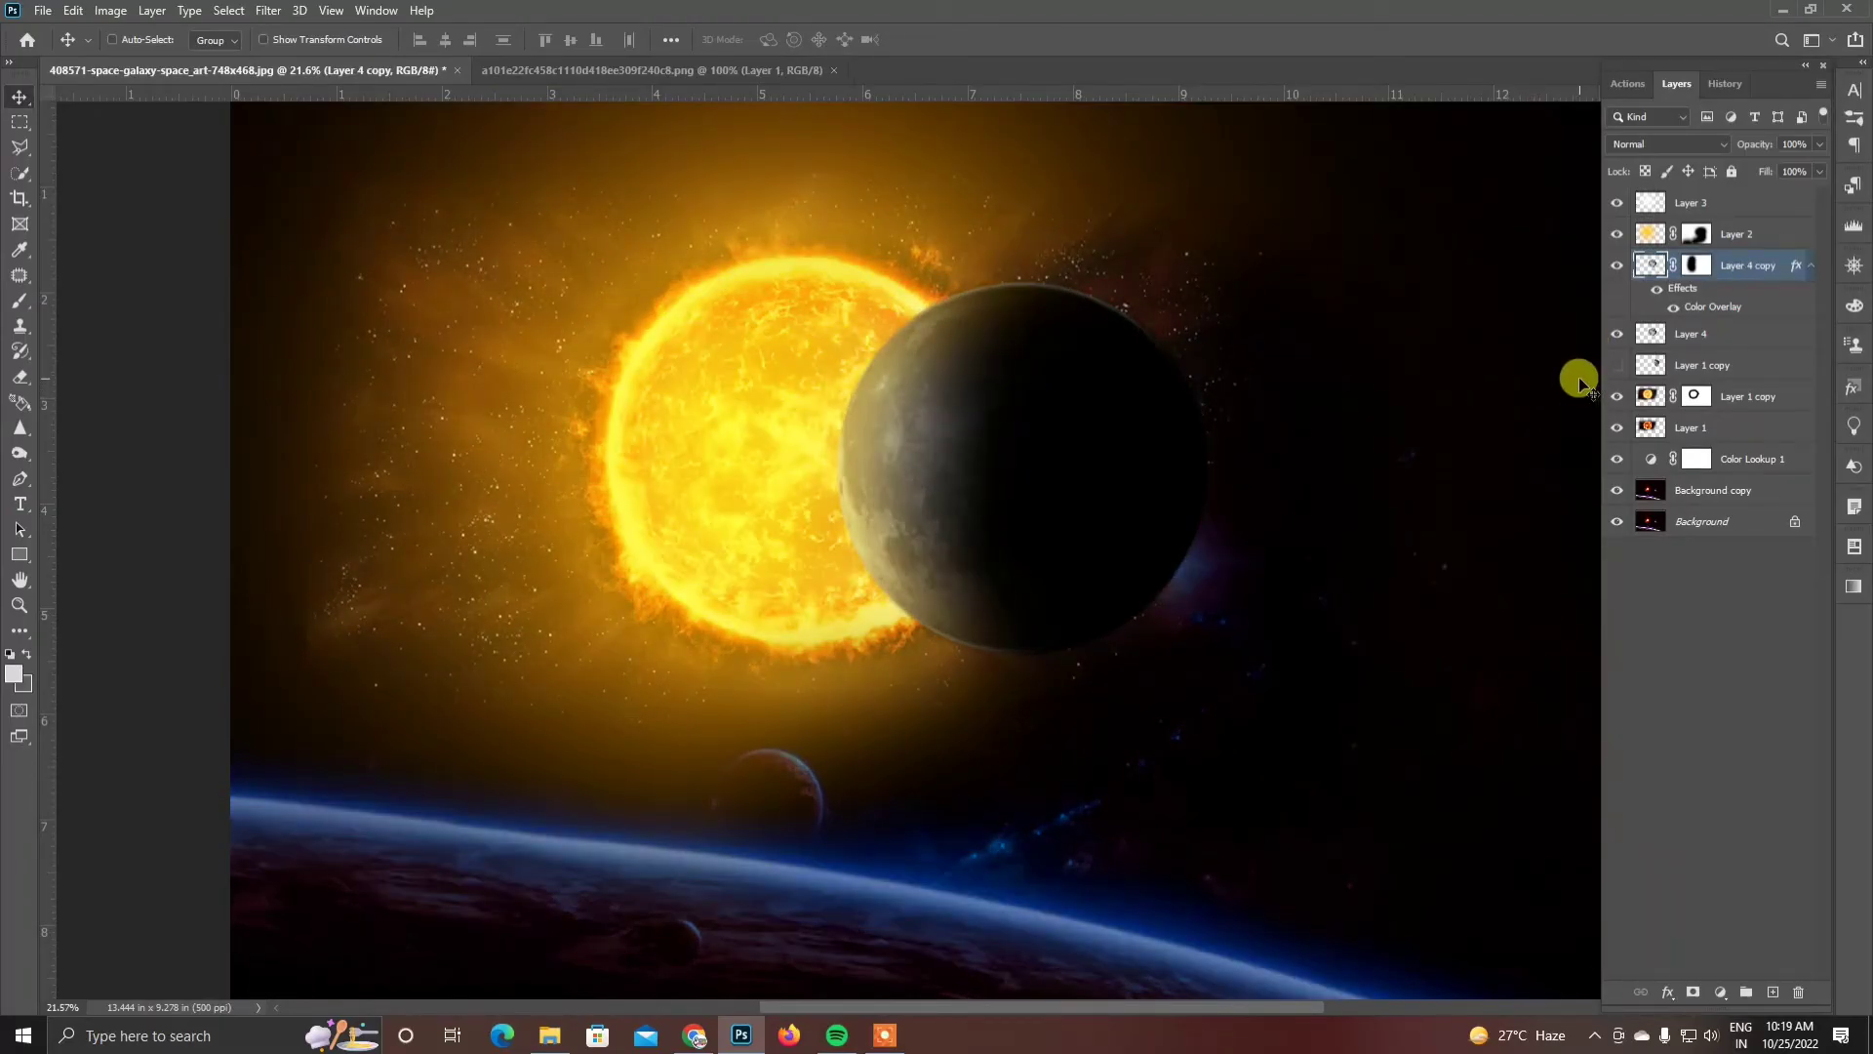
# - Lower the opacity of Layer 4 copy to 95%
pyautogui.click(1695, 265)
pyautogui.click(16, 309)
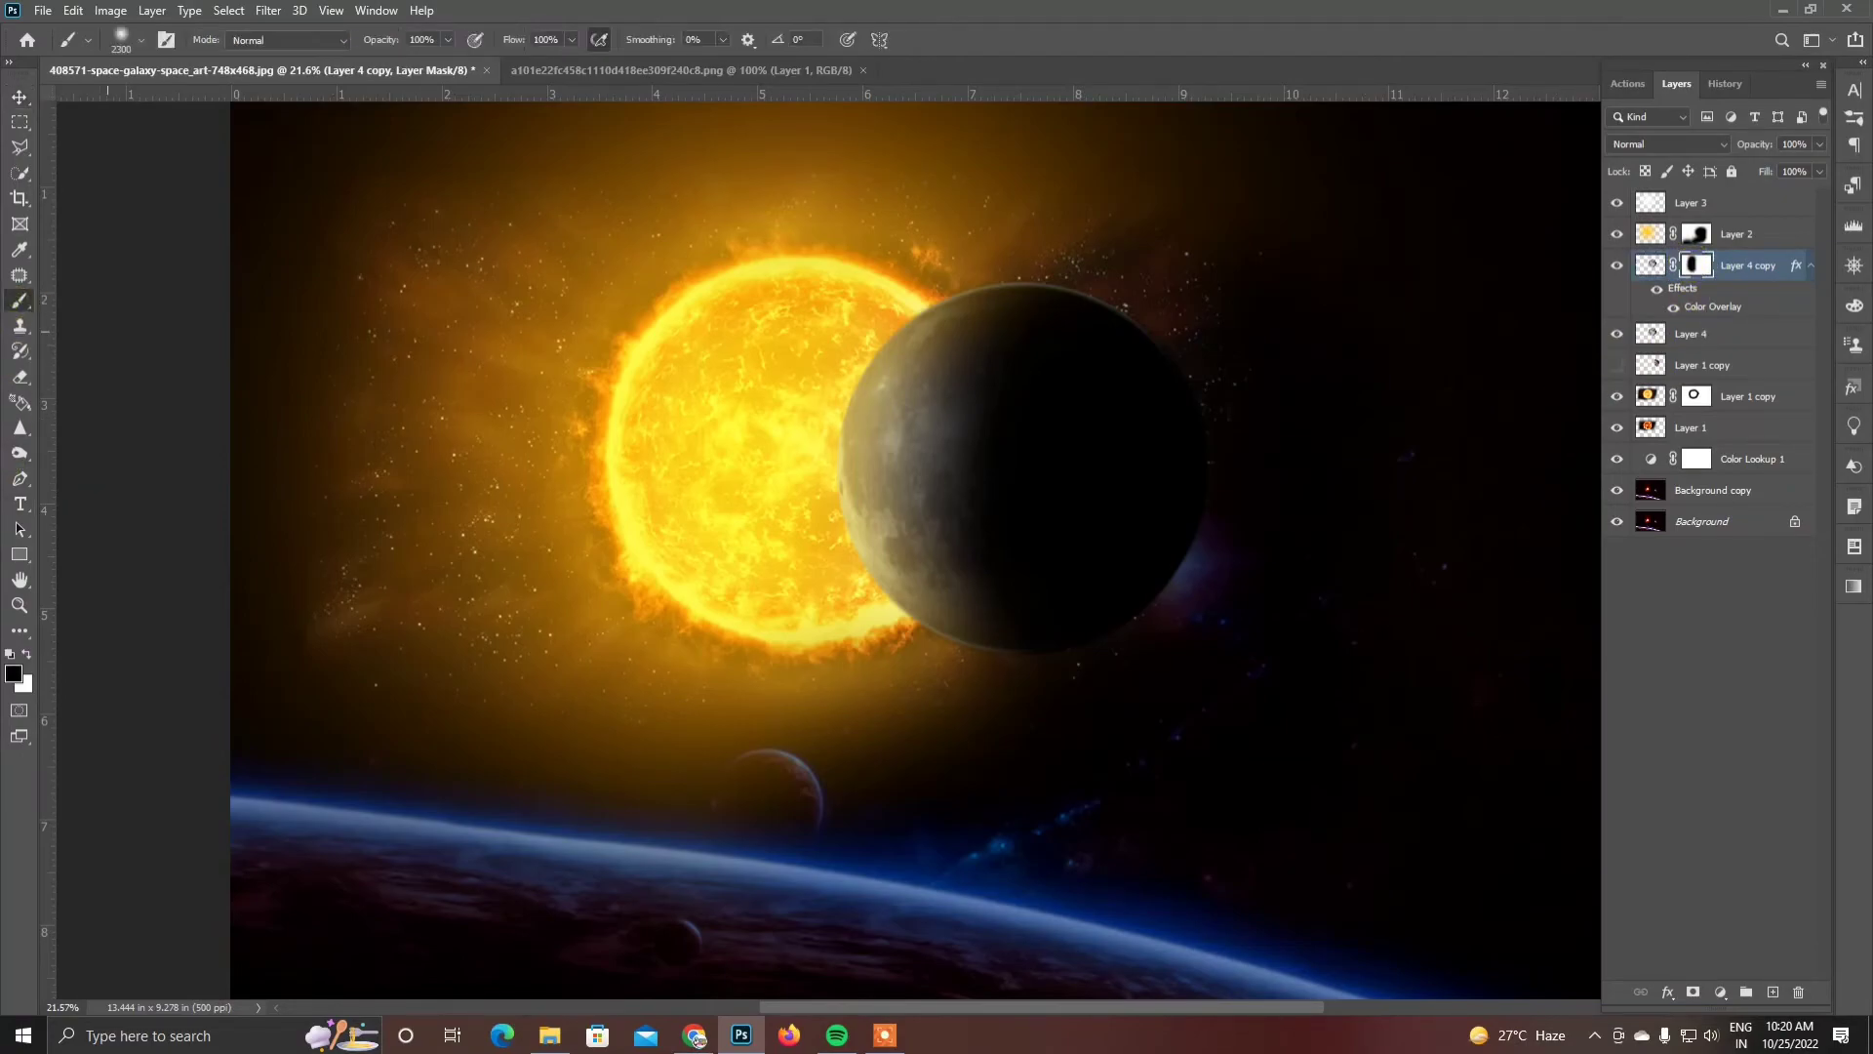
pyautogui.moveTo(1806, 171); pyautogui.dragTo(1810, 172)
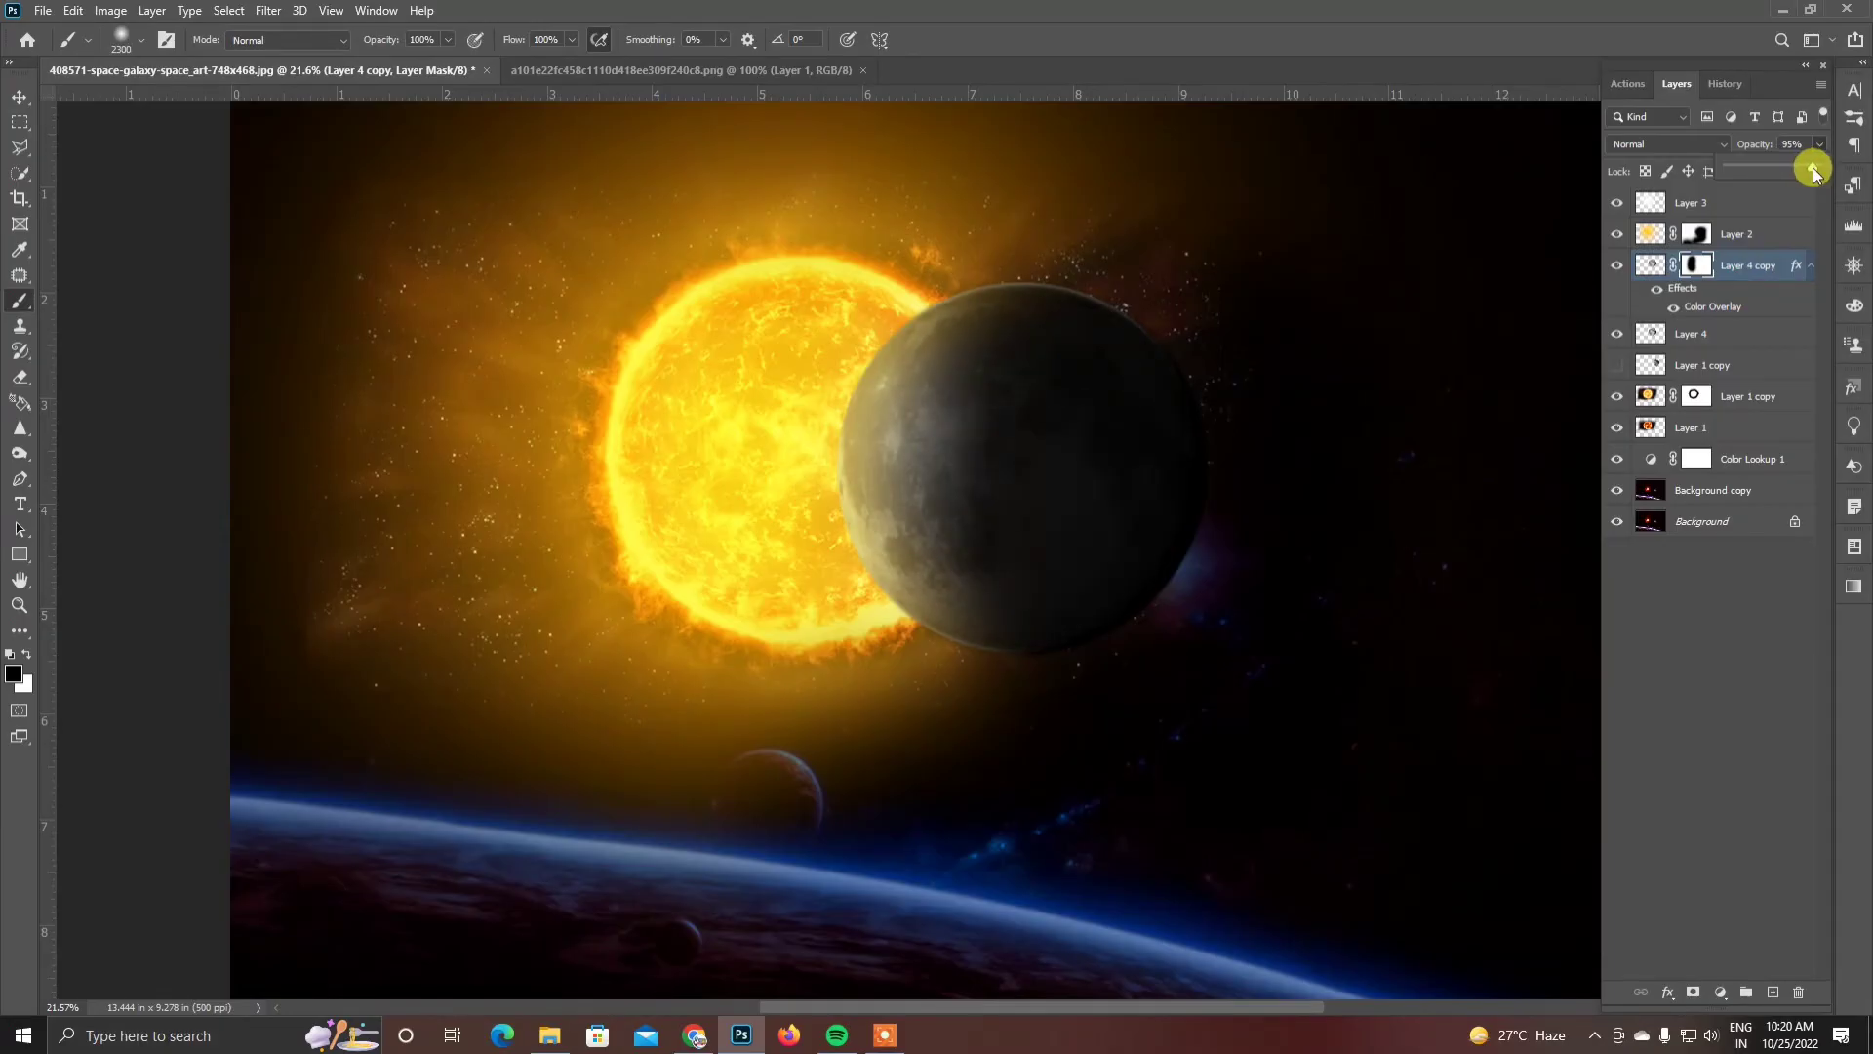
pyautogui.click(19, 96)
pyautogui.scroll(-6, 816, 499)
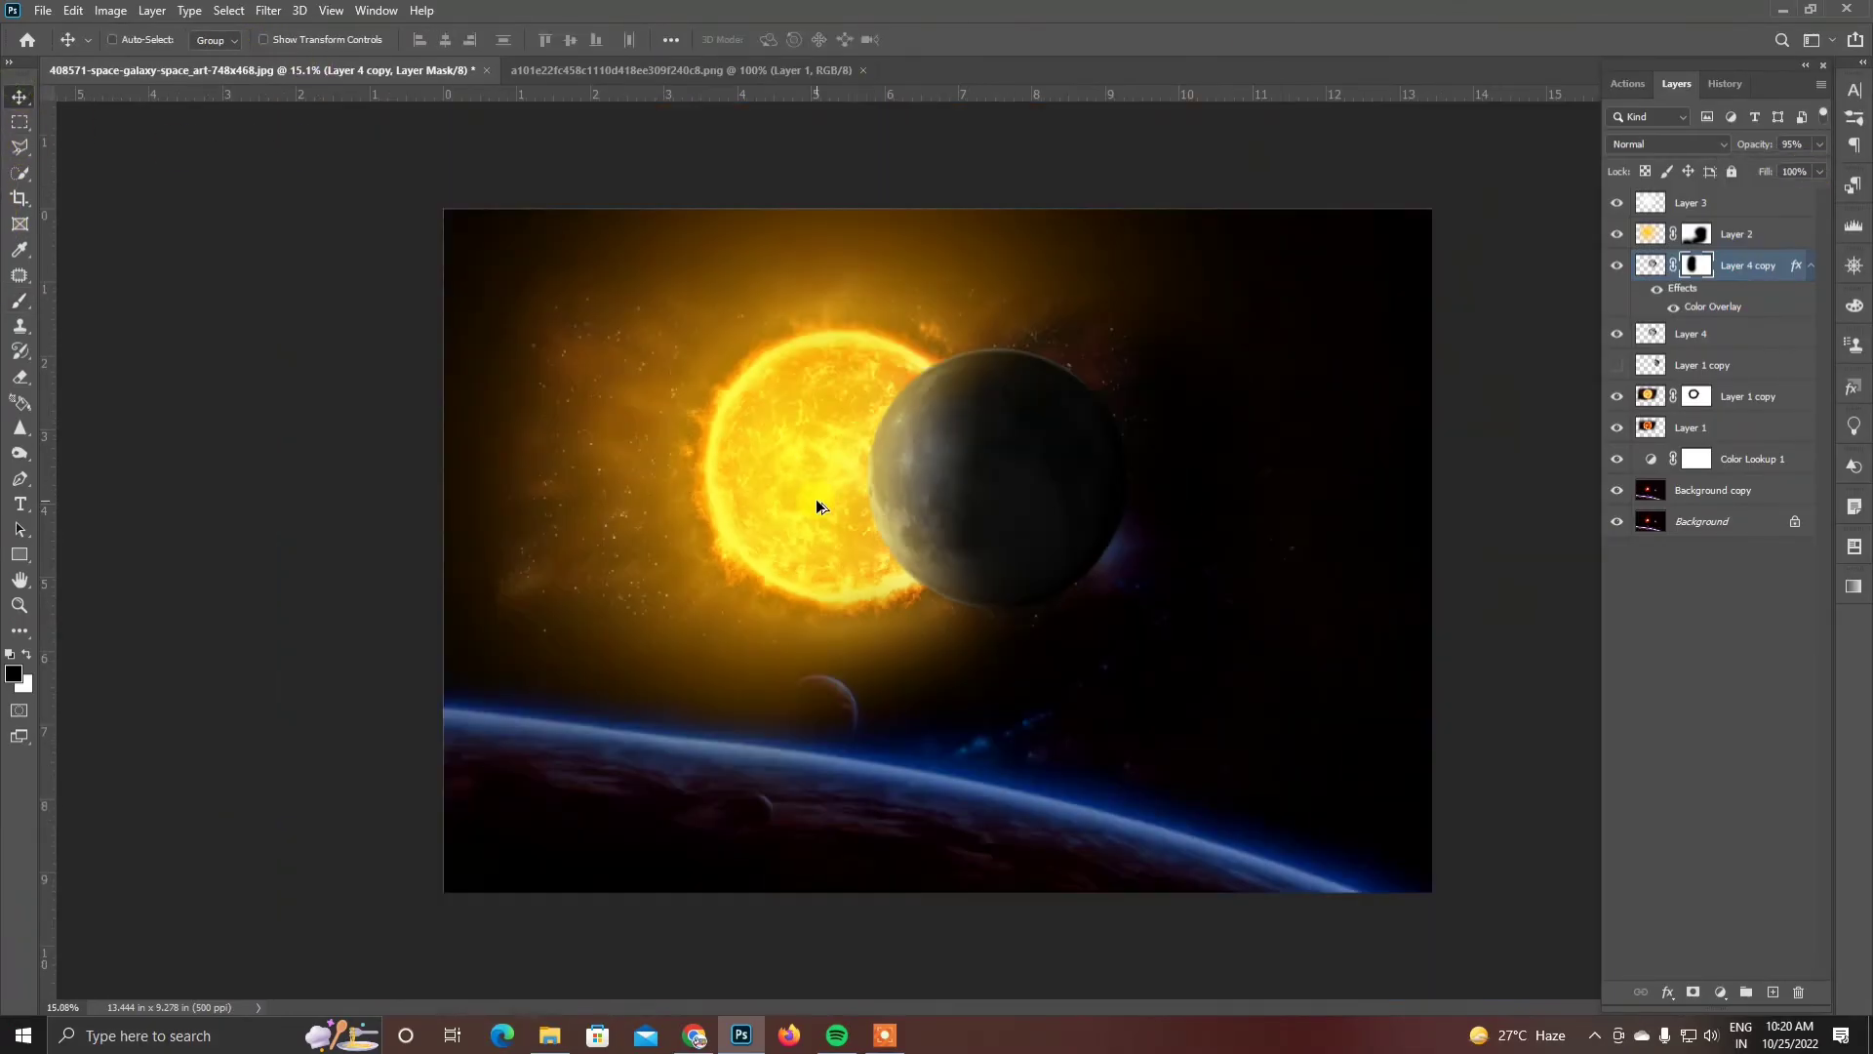
pyautogui.scroll(5, 849, 627)
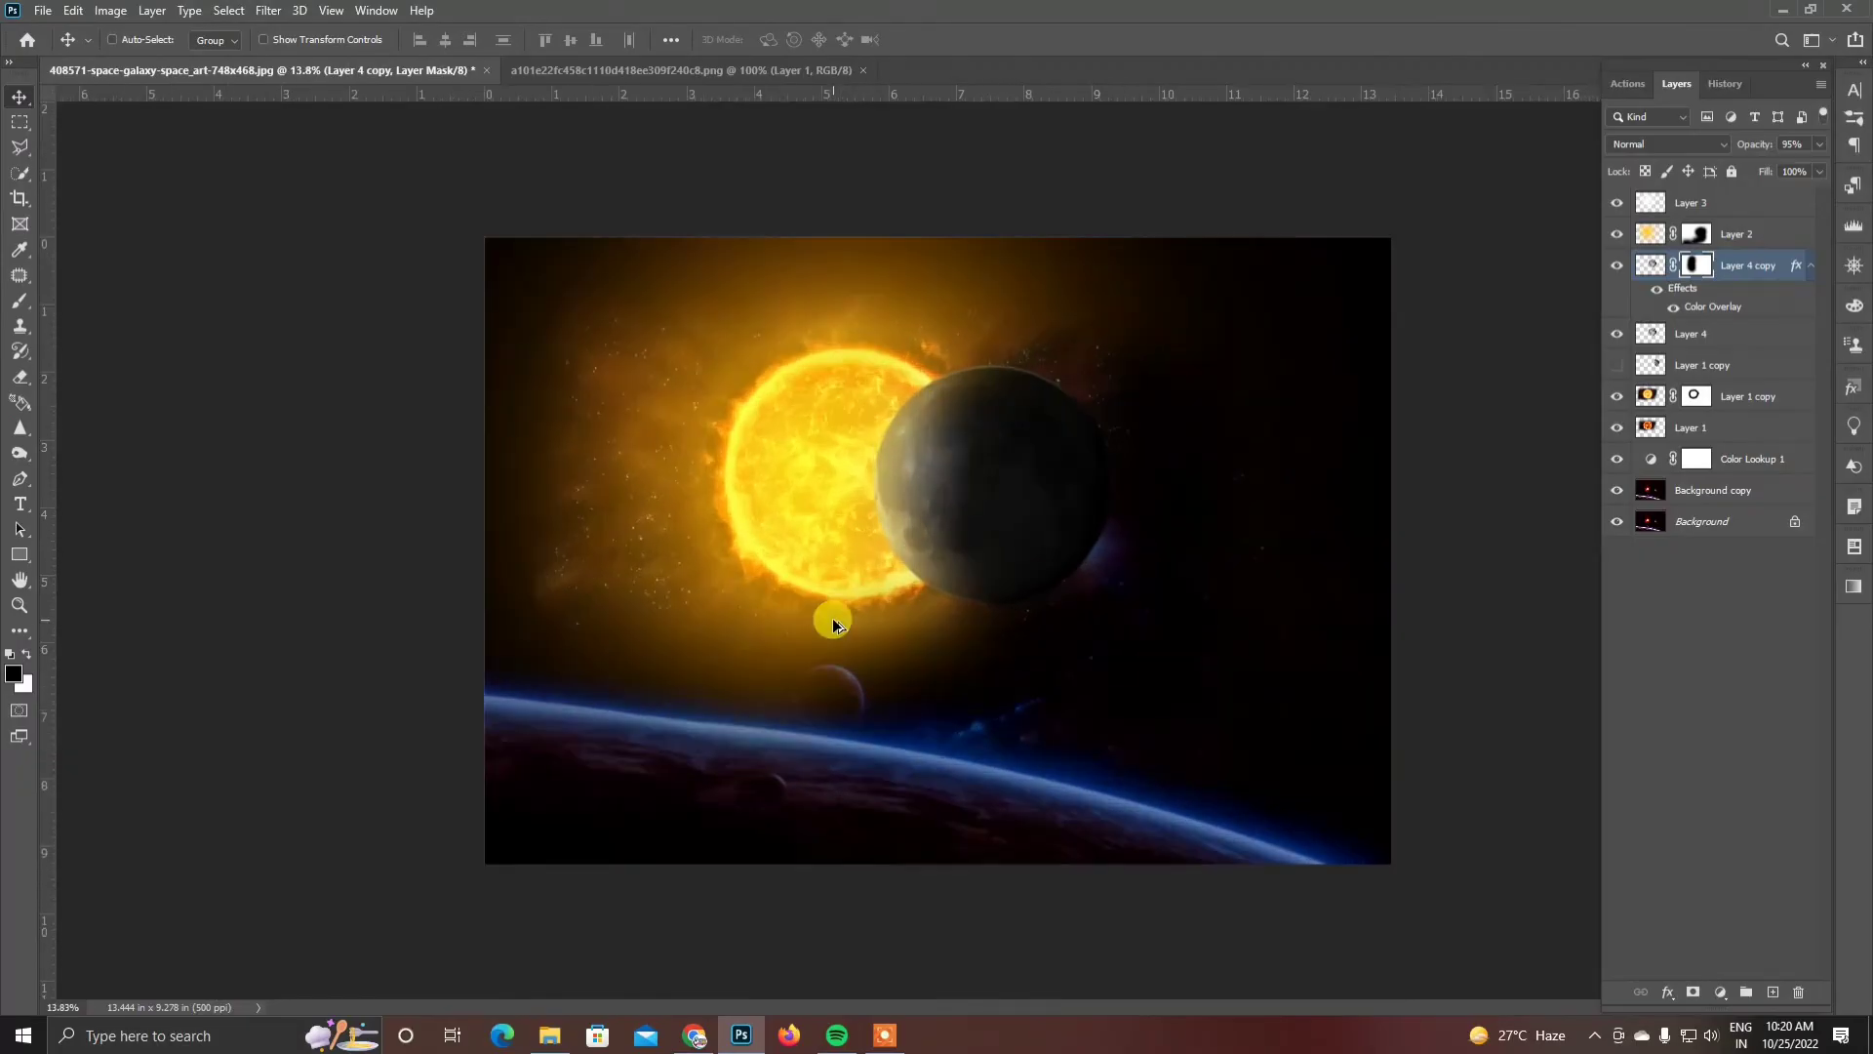
pyautogui.scroll(1, 834, 624)
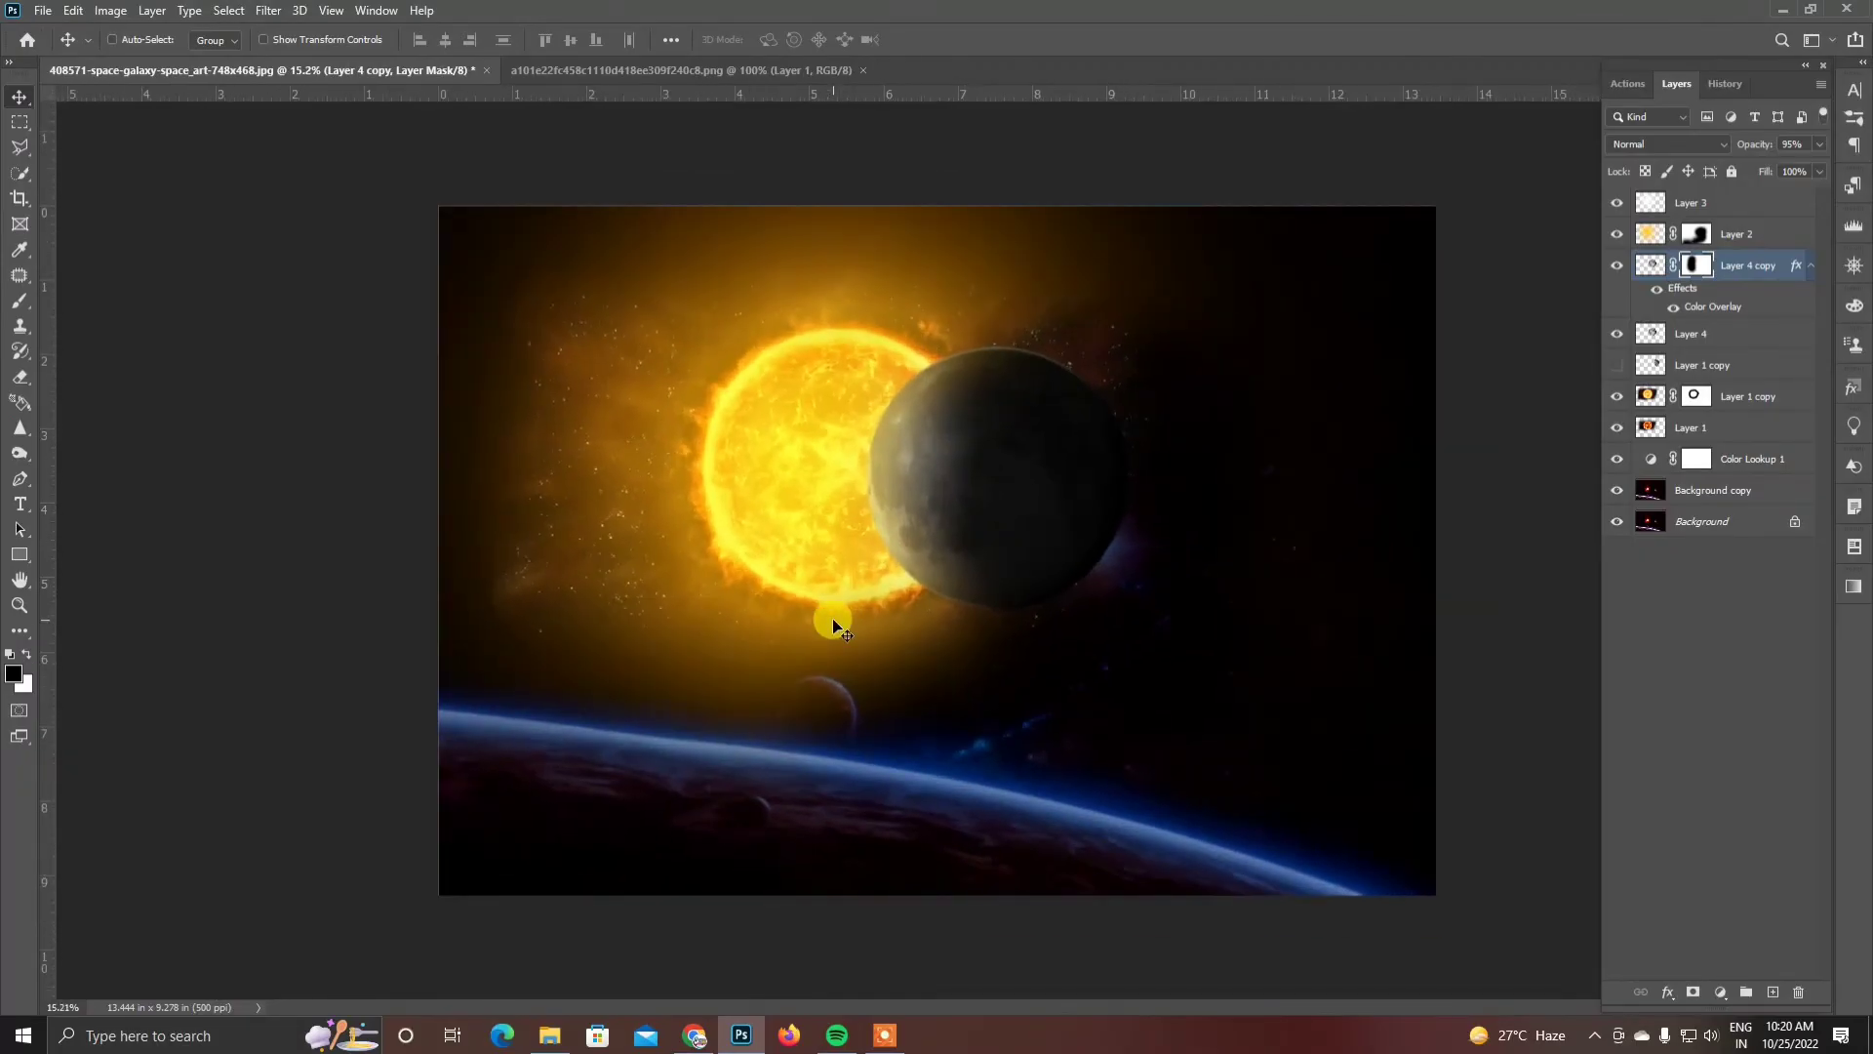